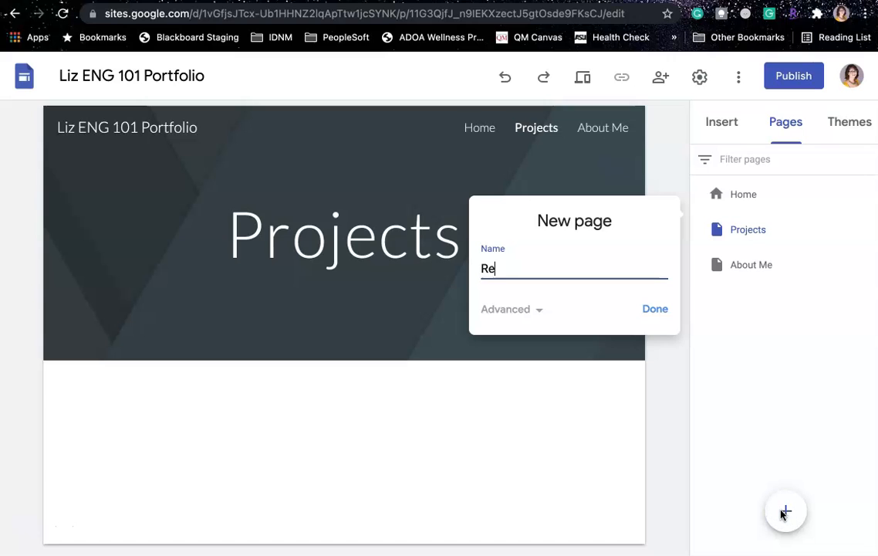
# Name the new page Reflections and add it to the site.
pyautogui.write('ctions')
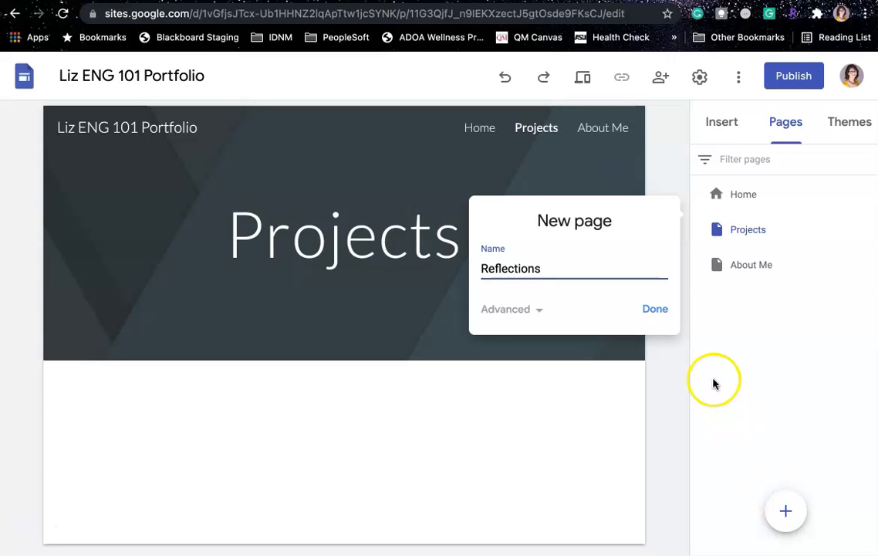
pyautogui.click(653, 309)
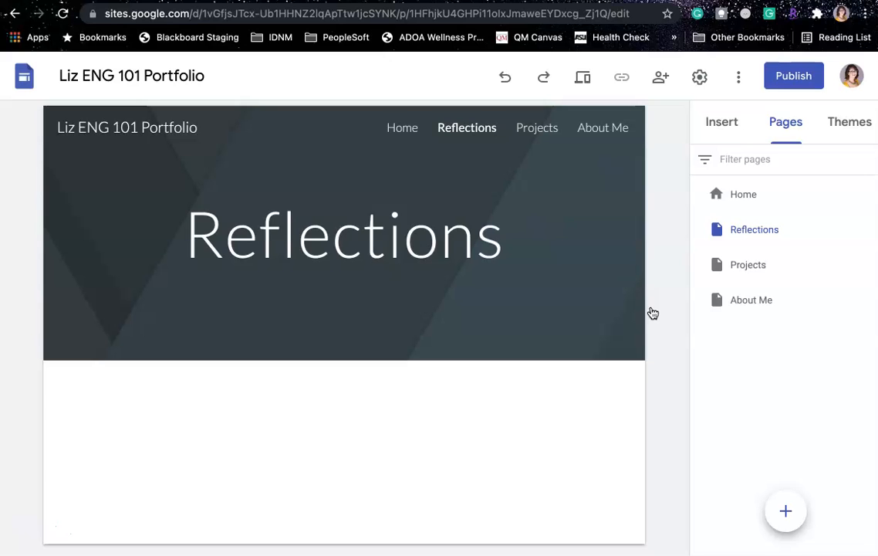
# Go to the Home page and apply the Diplomat theme to the site.
pyautogui.click(744, 199)
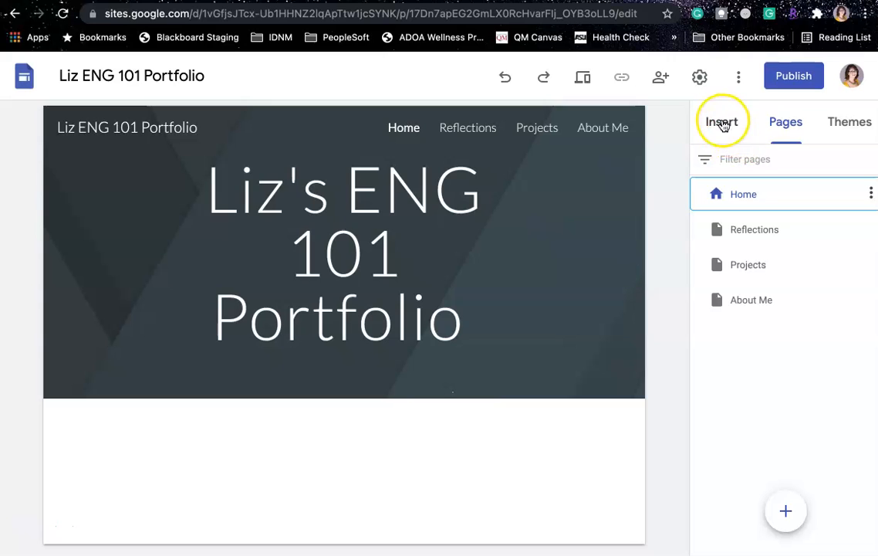
pyautogui.click(850, 122)
pyautogui.scroll(-2, 787, 324)
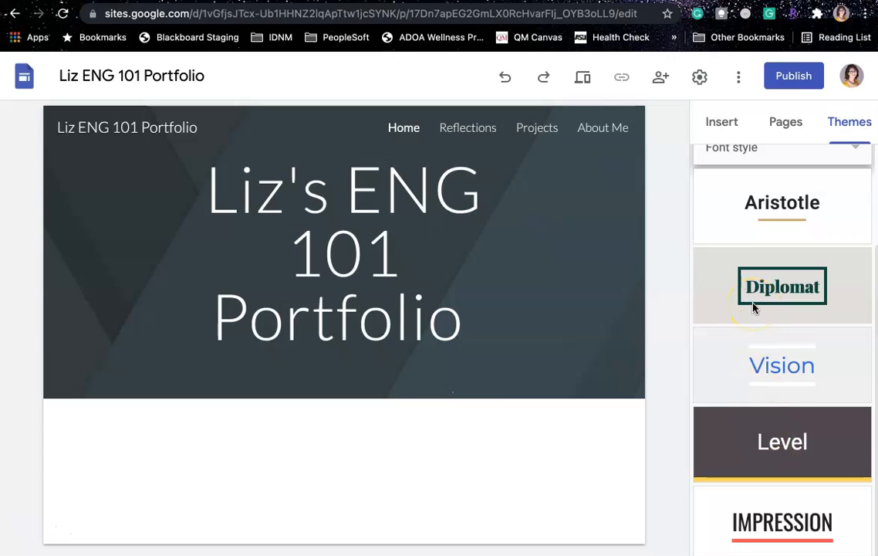
pyautogui.scroll(1, 776, 416)
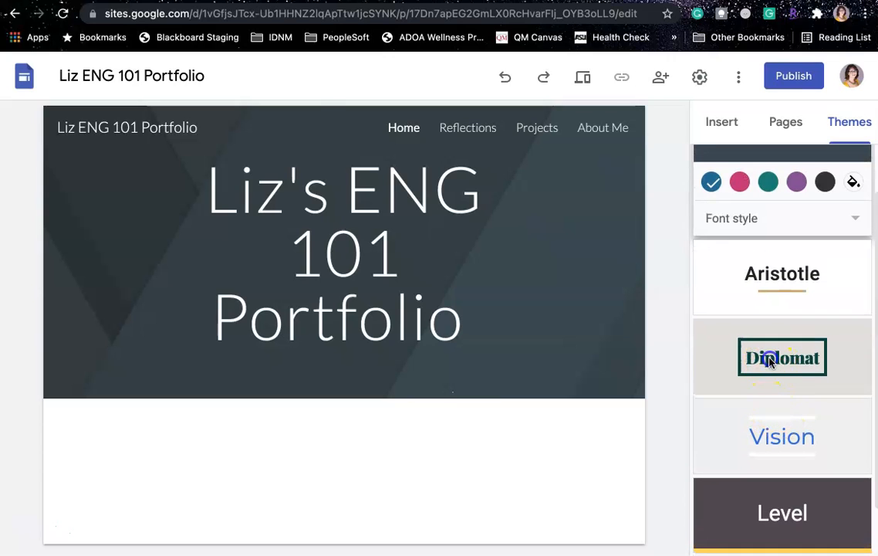
pyautogui.click(770, 360)
# Try the Diplomat theme's dark green and custom colour options, and set the theme colour to dark red.
pyautogui.click(797, 340)
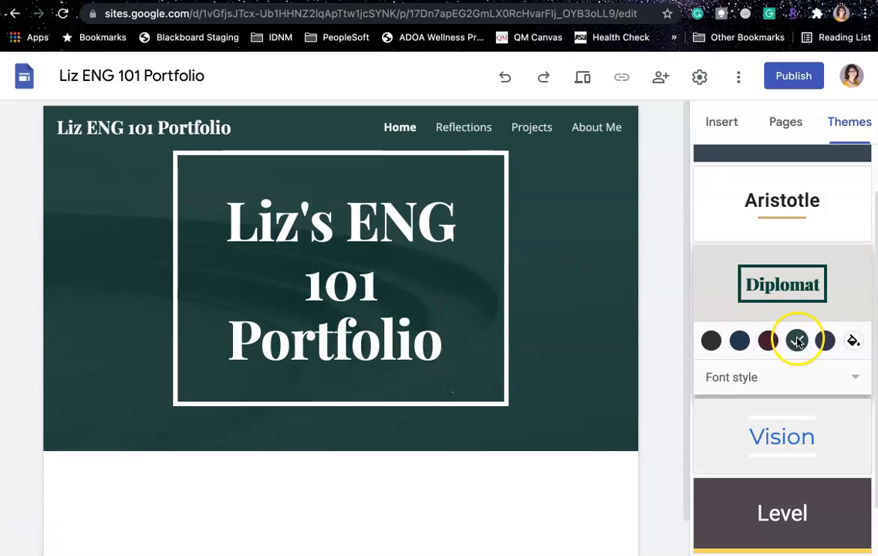
pyautogui.click(853, 339)
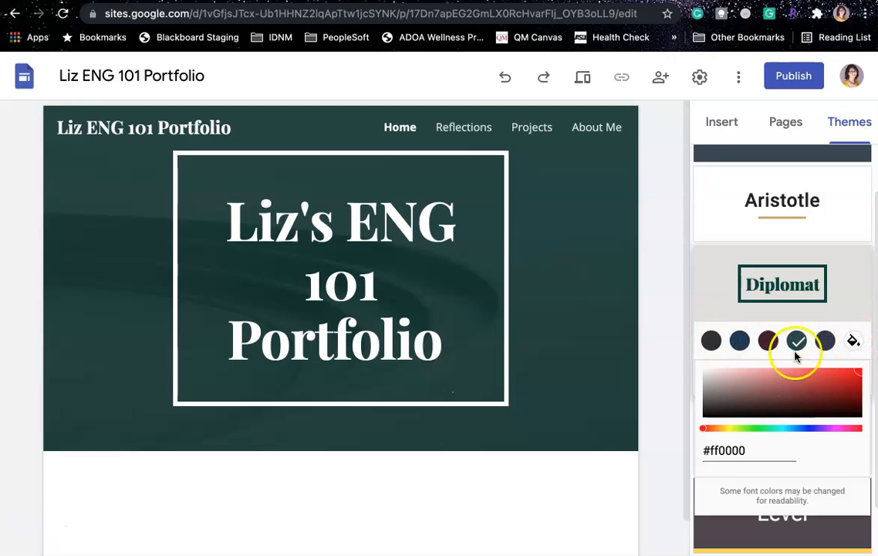
pyautogui.click(768, 340)
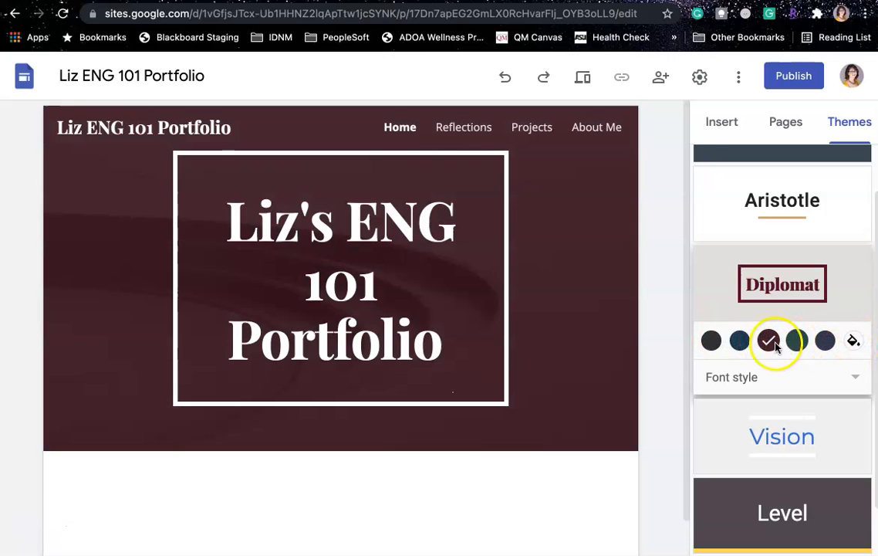
pyautogui.click(798, 341)
pyautogui.click(769, 340)
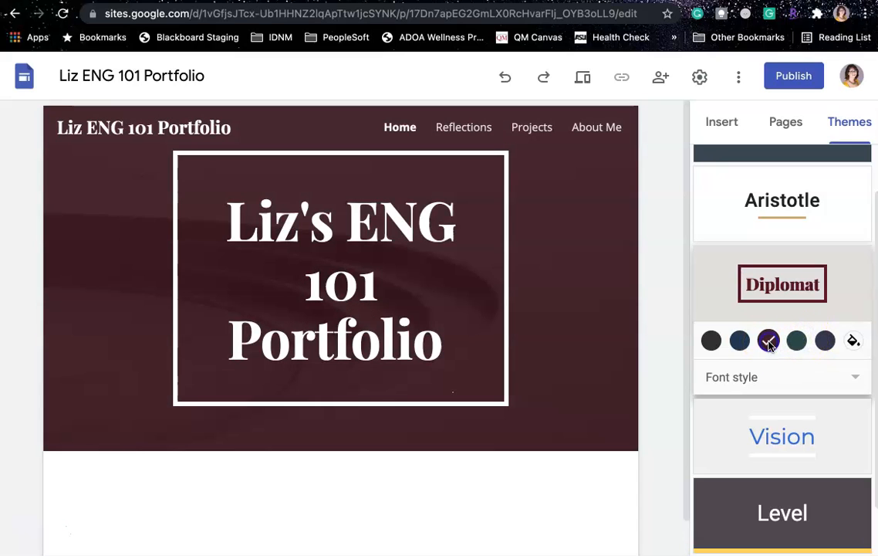
# Insert a text box below the Home page header and write "Welcome to my ENG 101 portfolio.".
pyautogui.scroll(2, 761, 325)
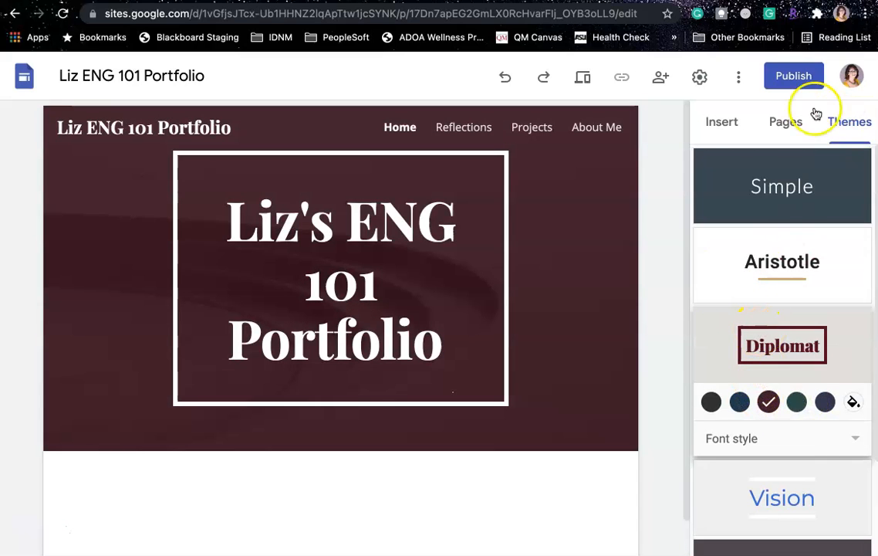
pyautogui.click(717, 121)
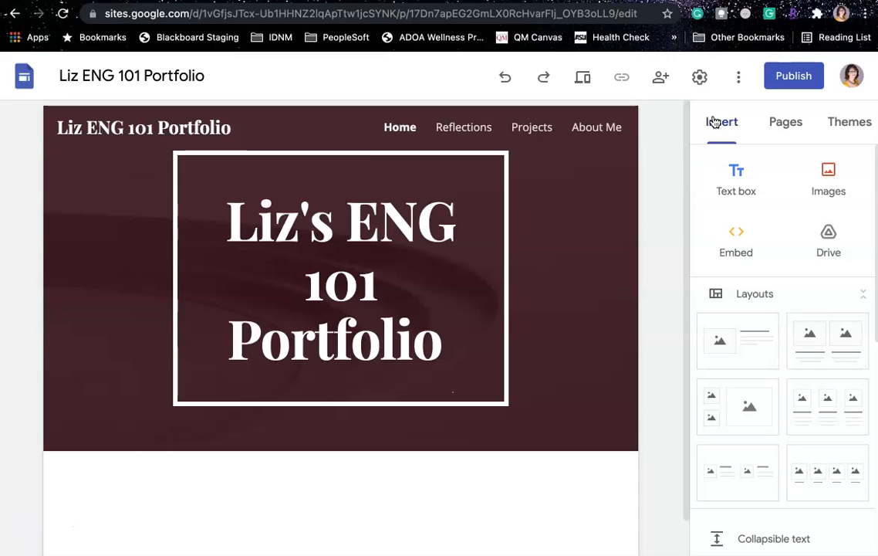
pyautogui.scroll(-1, 270, 417)
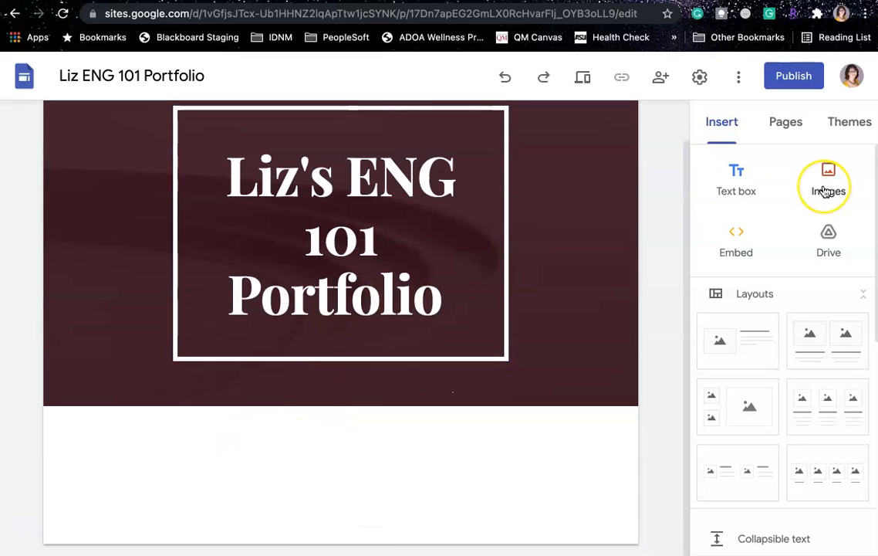
pyautogui.click(738, 178)
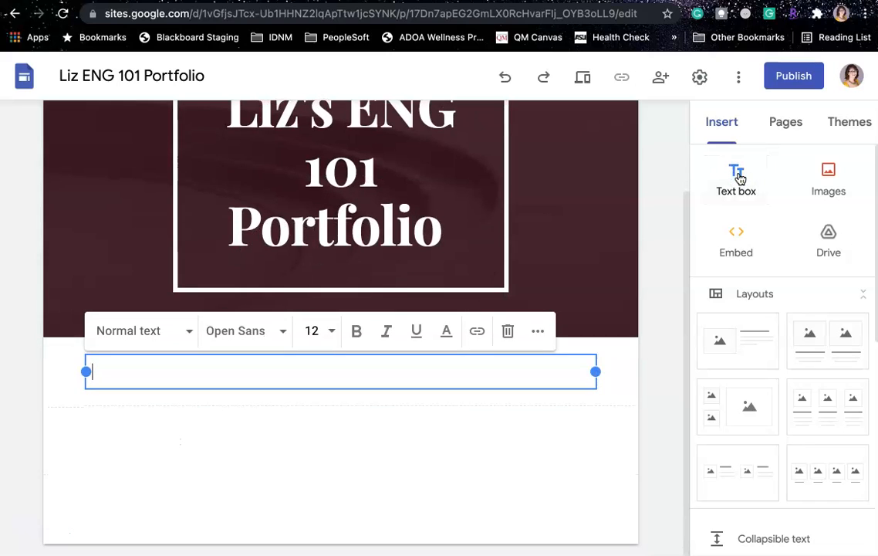
pyautogui.write('Wle')
pyautogui.press('BackSpace')
pyautogui.press('BackSpace')
pyautogui.write('elcome to my ENG 101 ')
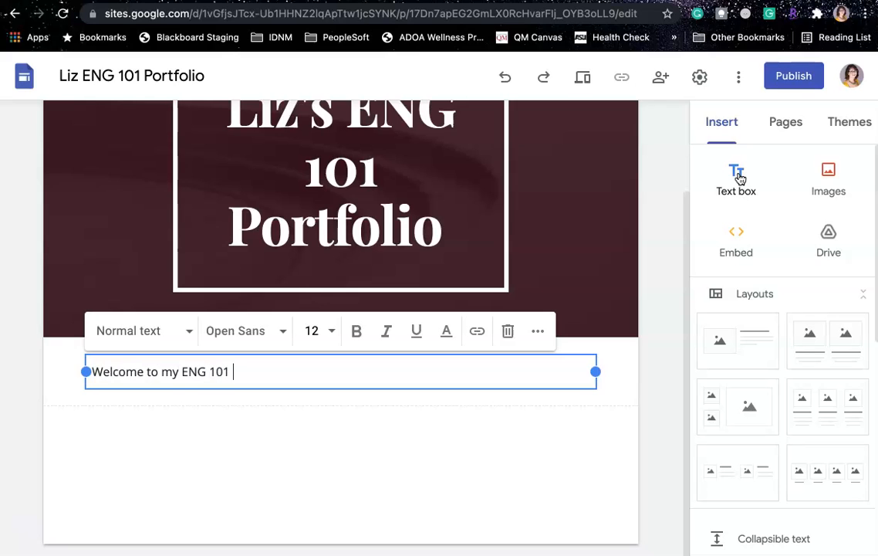
pyautogui.write('portfolio.')
# Add a second paragraph to the text box reading "Add description/welcome to your portfolio here.".
pyautogui.press('Return')
pyautogui.write('Add descr')
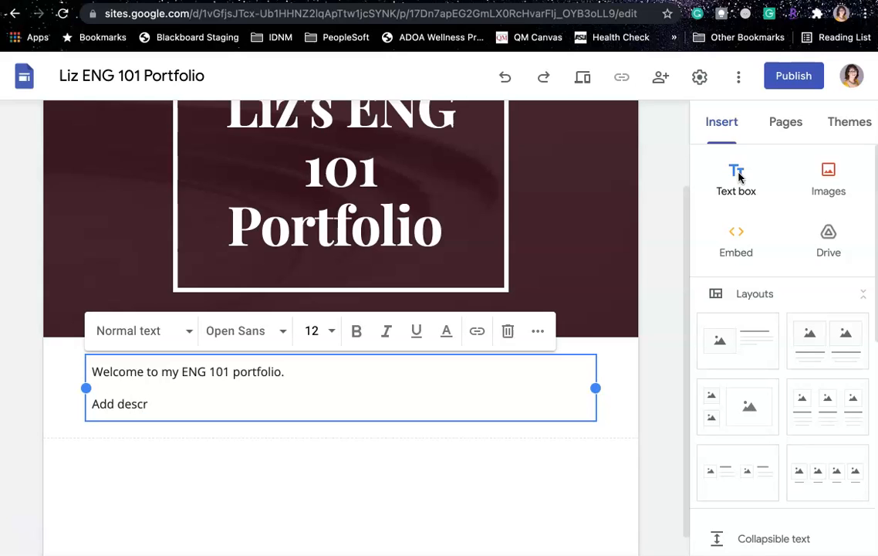
pyautogui.write('iption/welcome to your pro')
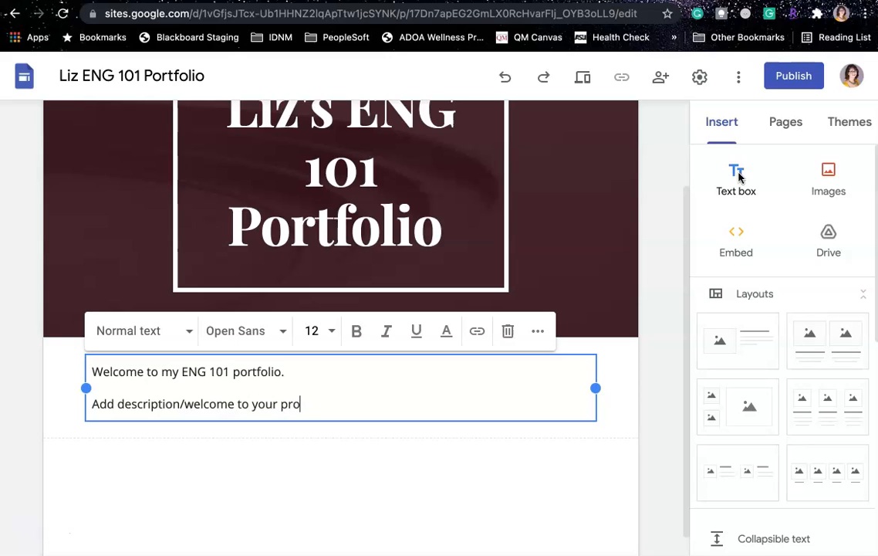
pyautogui.press('BackSpace')
pyautogui.press('BackSpace')
pyautogui.write('ortfolio here.')
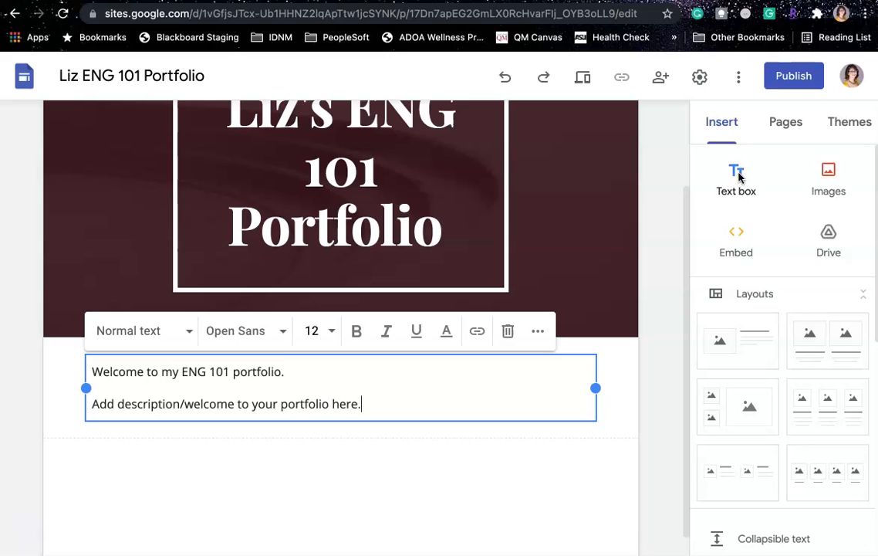
# Append the sentence "Should be short, maybe a paragraph or two to set up the purpose of your portfolio, provide your audience with some context to the project.".
pyautogui.write(' Should be ')
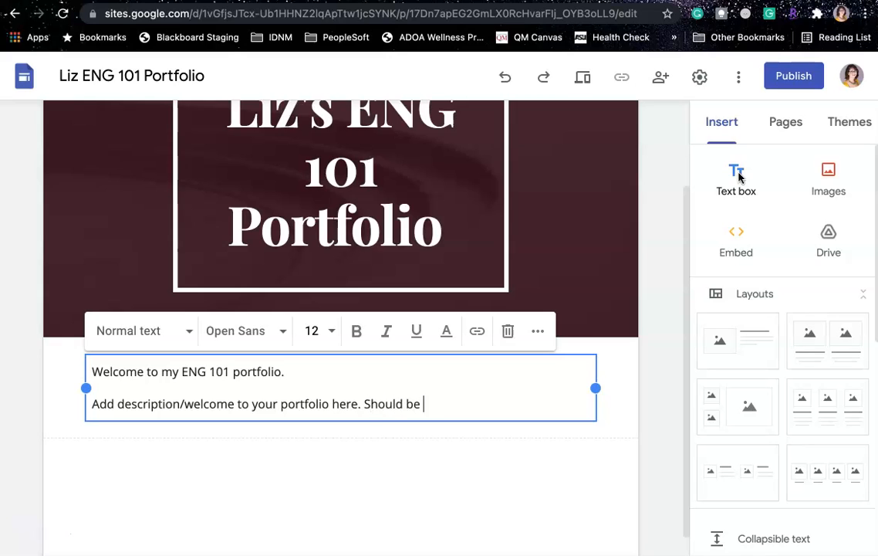
pyautogui.write('short, maybe a paragraph or two t')
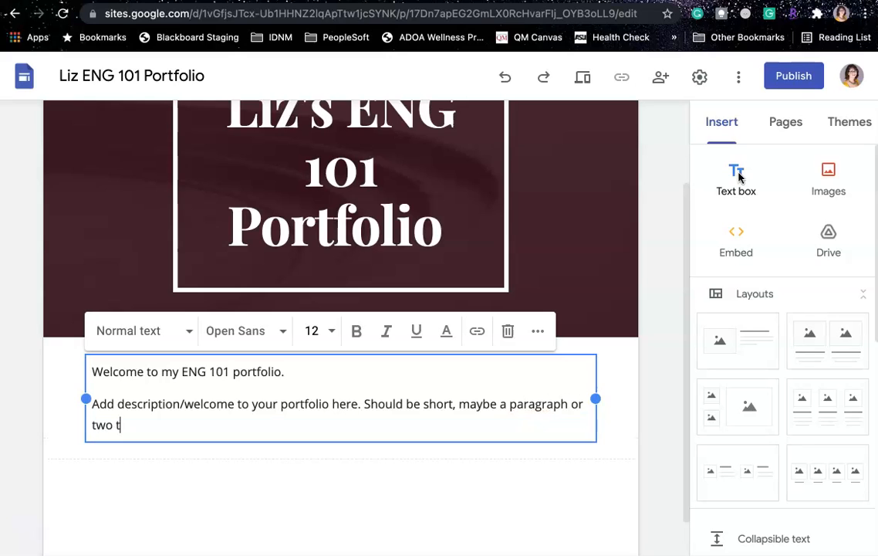
pyautogui.write('o set up the purpose')
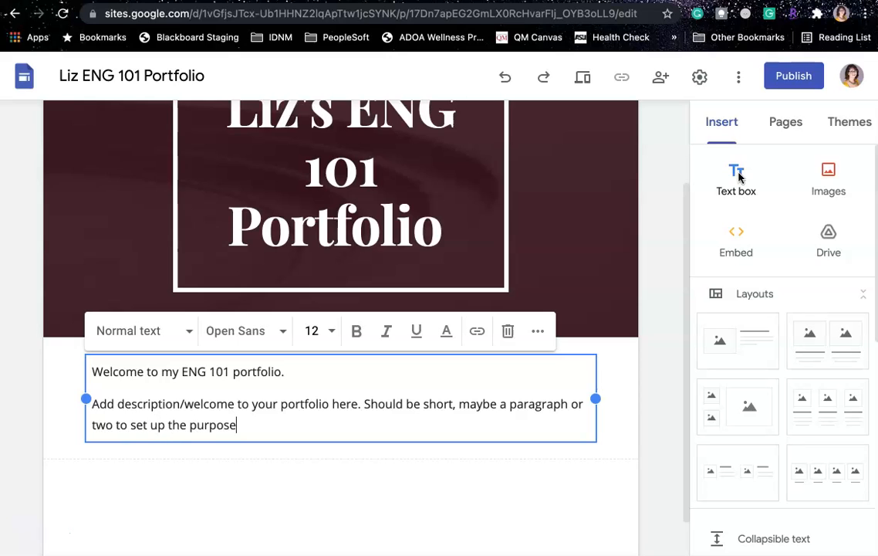
pyautogui.write(' of your portfolio')
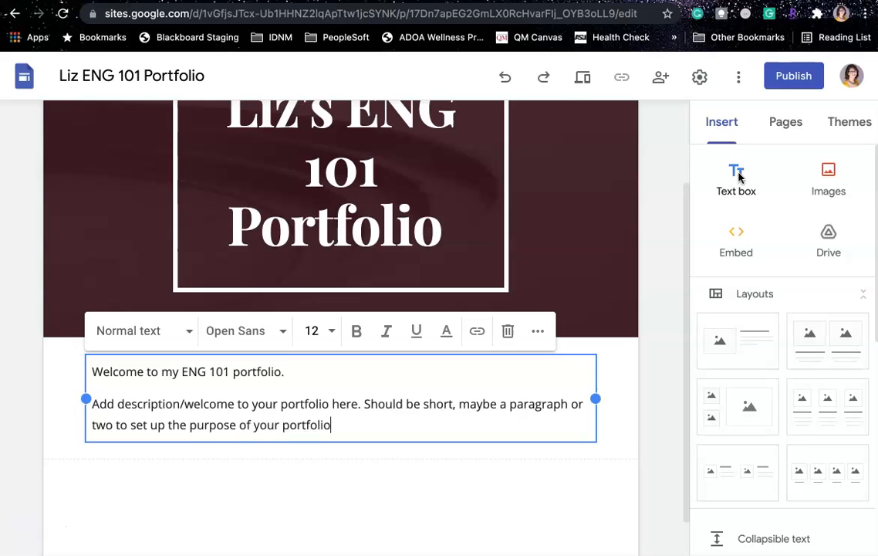
pyautogui.write(', provide your audience with so')
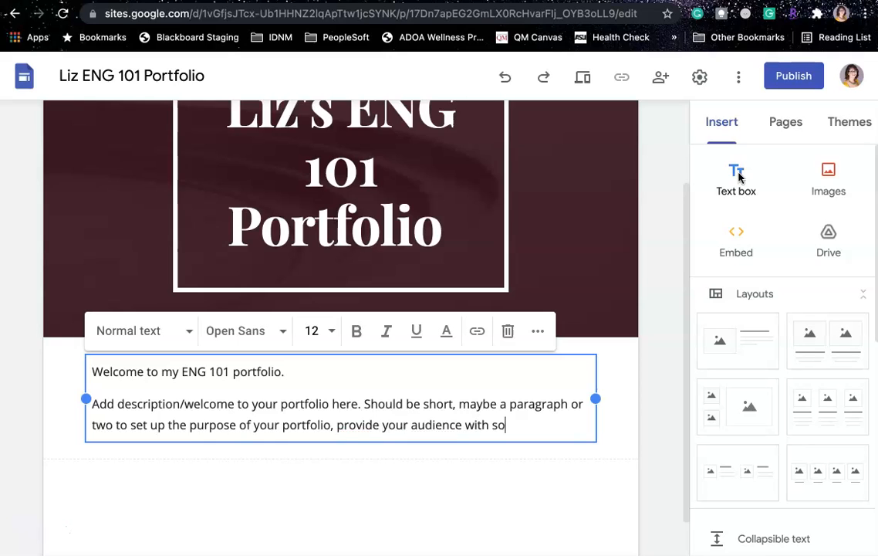
pyautogui.write('me context')
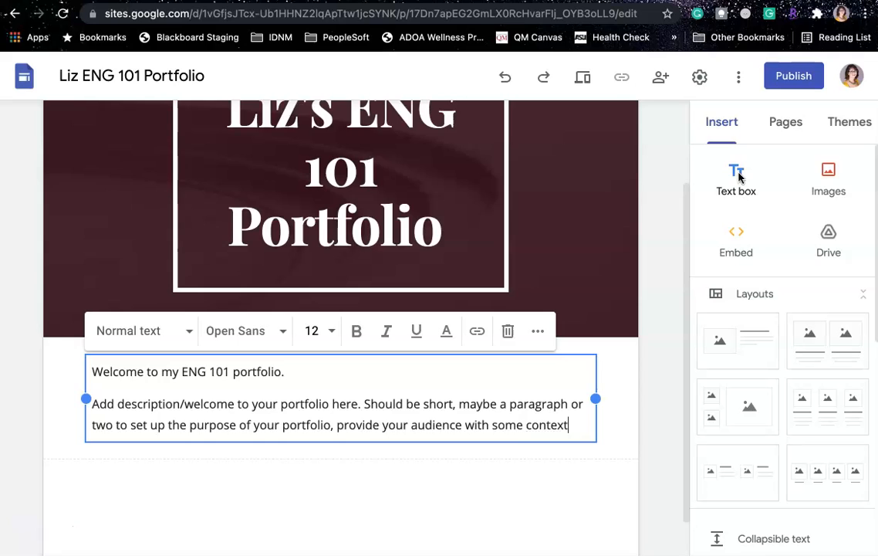
pyautogui.write(' to the project.')
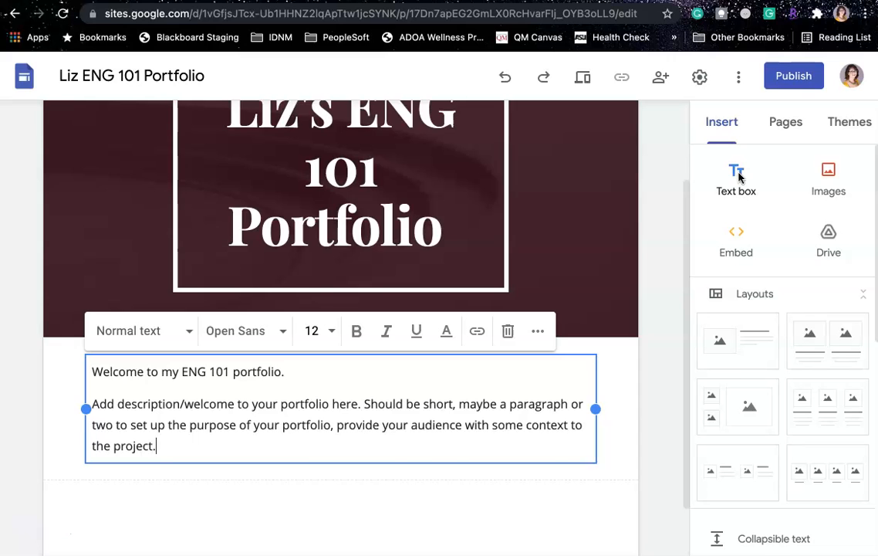
# Try the Emphasis 2 background on the welcome text section, and set it to Emphasis 1.
pyautogui.scroll(-2, 504, 442)
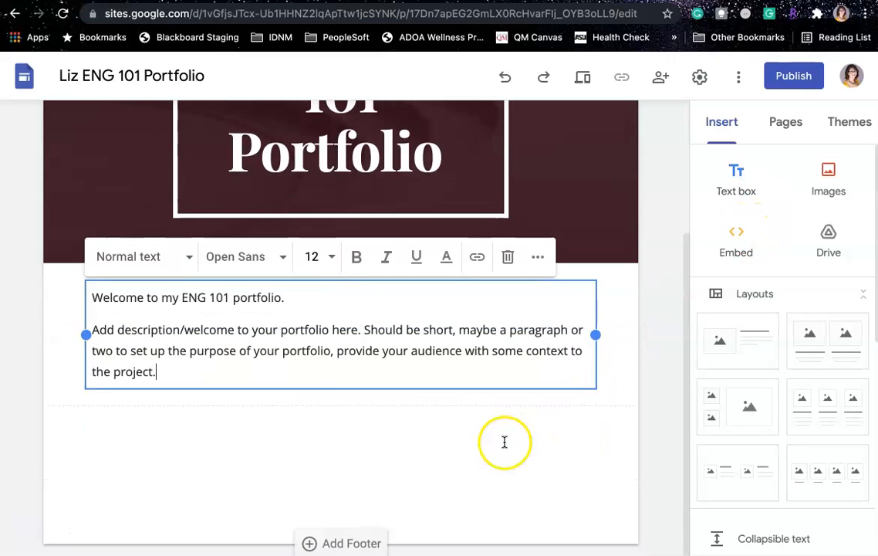
pyautogui.click(25, 314)
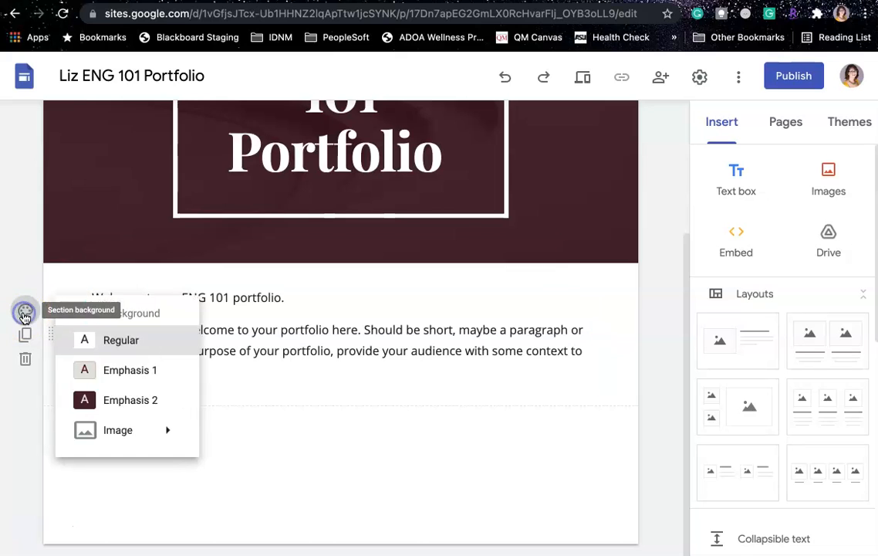
pyautogui.click(116, 398)
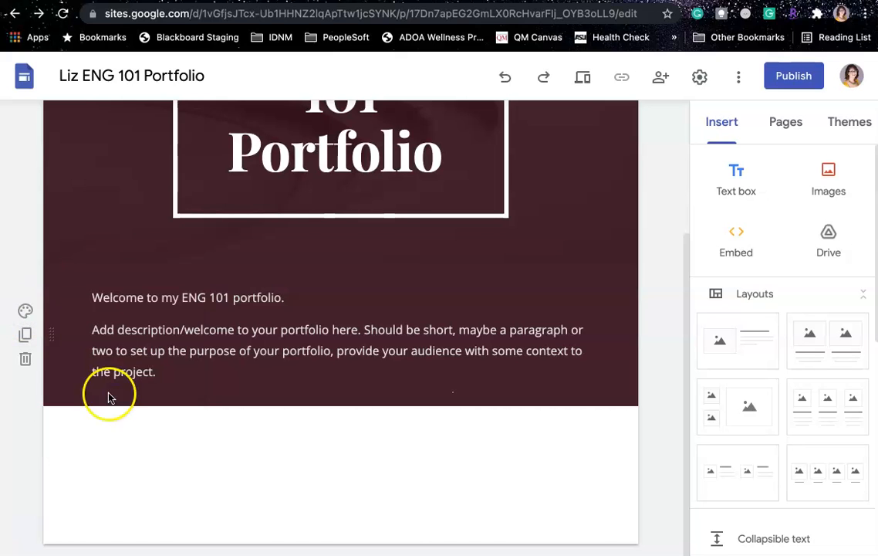
pyautogui.click(24, 310)
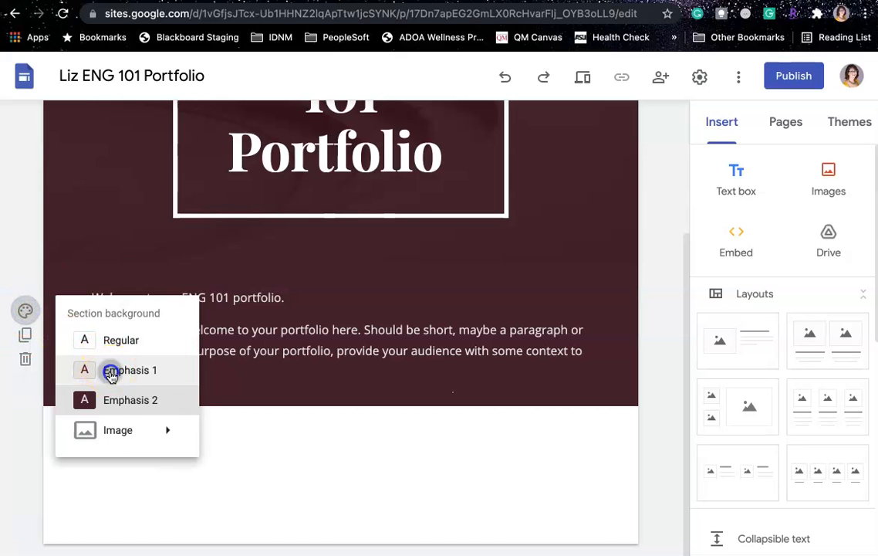
pyautogui.click(110, 373)
pyautogui.scroll(3, 270, 357)
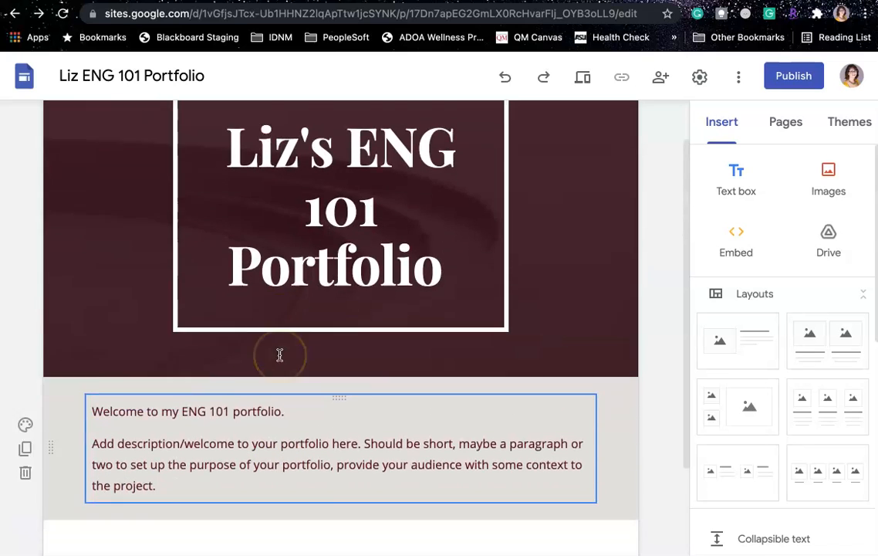
pyautogui.scroll(-3, 280, 355)
pyautogui.scroll(5, 433, 364)
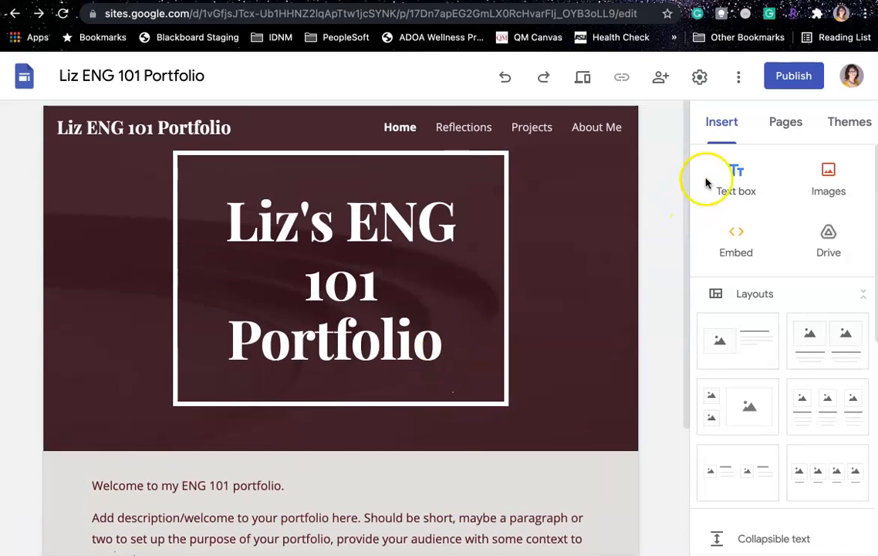
# On the Reflections page, widen the title box so the heading fits on one line, and center it in the header.
pyautogui.click(467, 131)
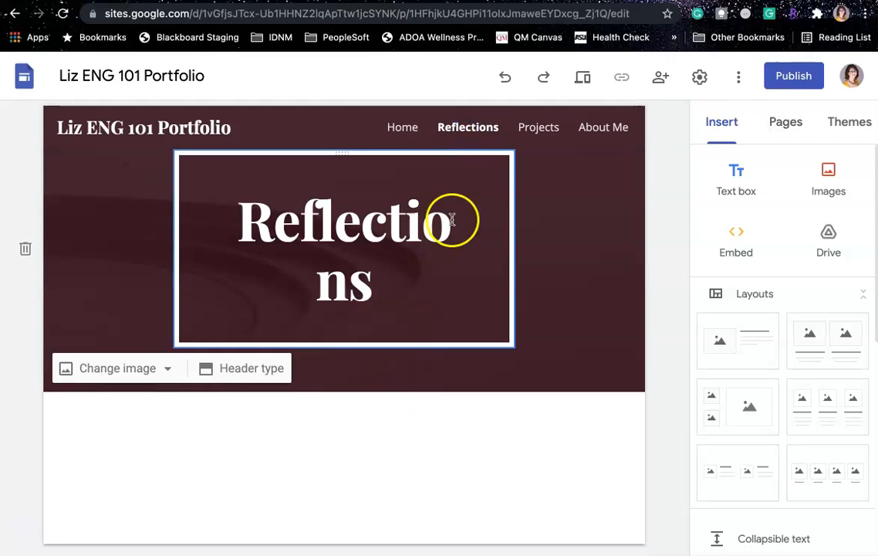
pyautogui.click(318, 279)
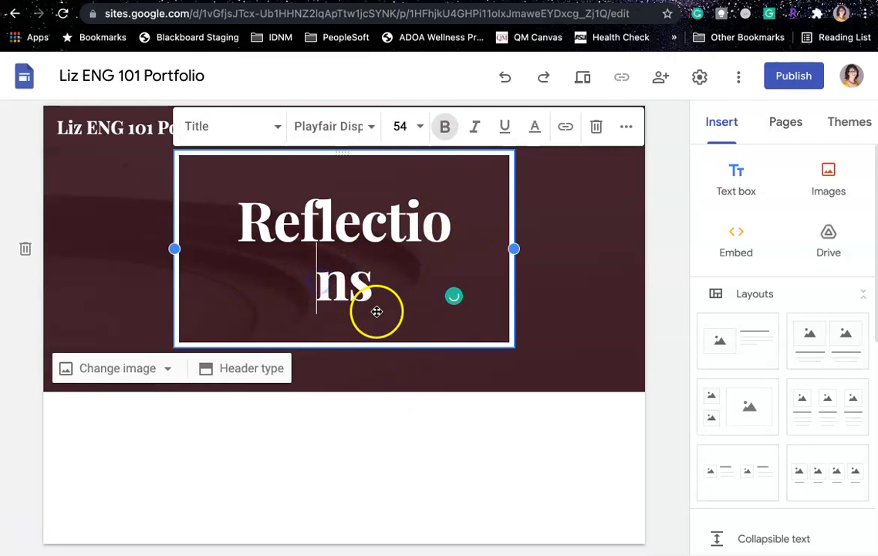
pyautogui.moveTo(514, 248); pyautogui.dragTo(548, 246)
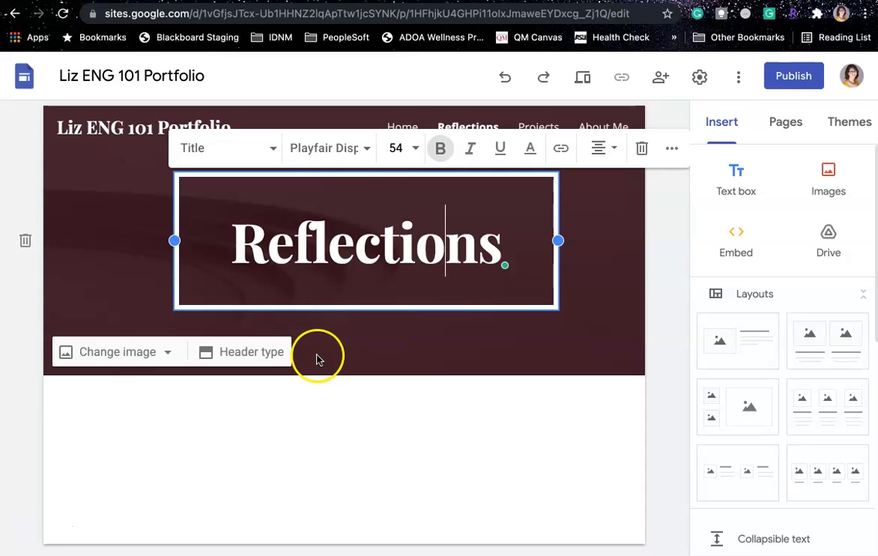
pyautogui.moveTo(362, 177); pyautogui.dragTo(207, 189)
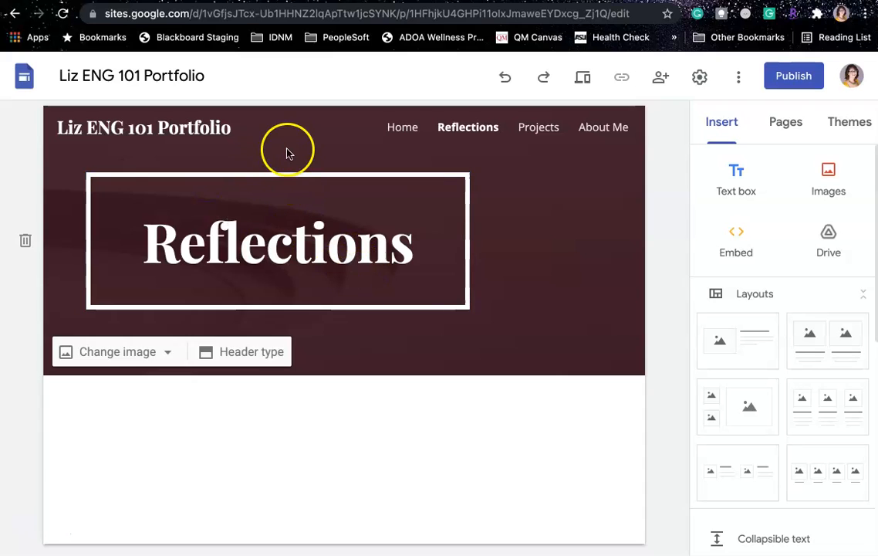
pyautogui.moveTo(273, 175); pyautogui.dragTo(343, 179)
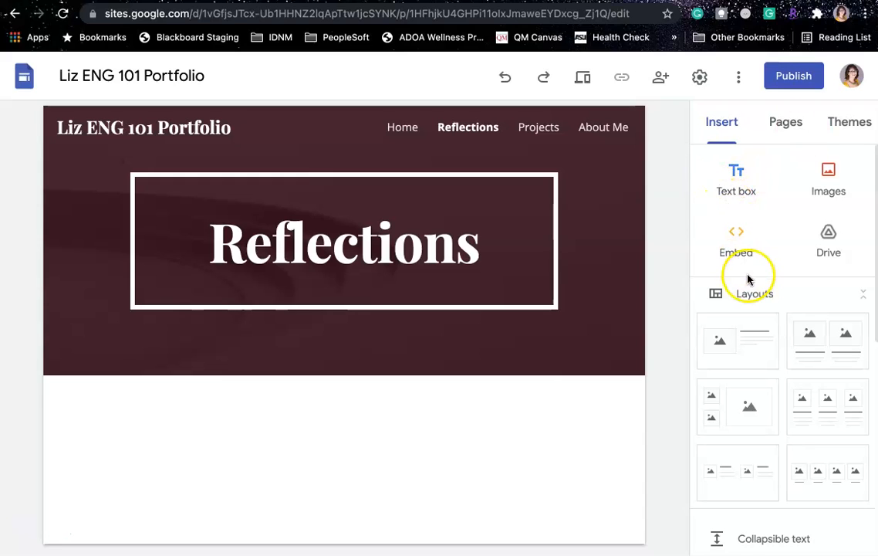
# Add a text box below the Reflections header reading "Here is where you will post your reflections.".
pyautogui.click(733, 181)
pyautogui.write('Here is were you')
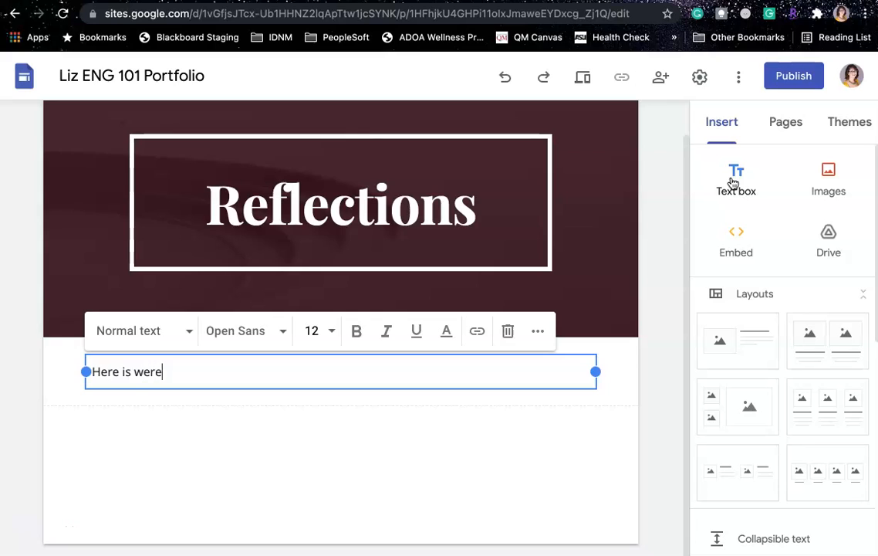
pyautogui.press('BackSpace')
pyautogui.press('BackSpace')
pyautogui.press('BackSpace')
pyautogui.press('BackSpace')
pyautogui.write('ere you will')
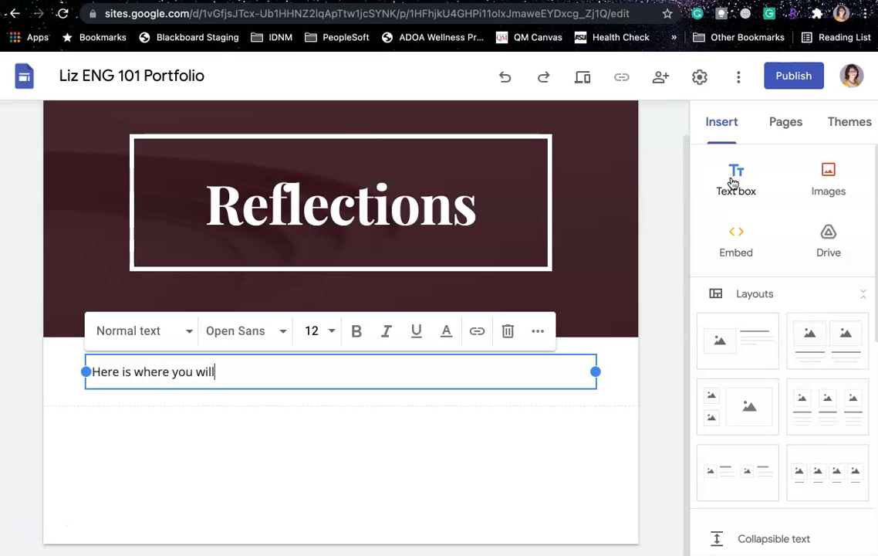
pyautogui.write(' post your reflections.')
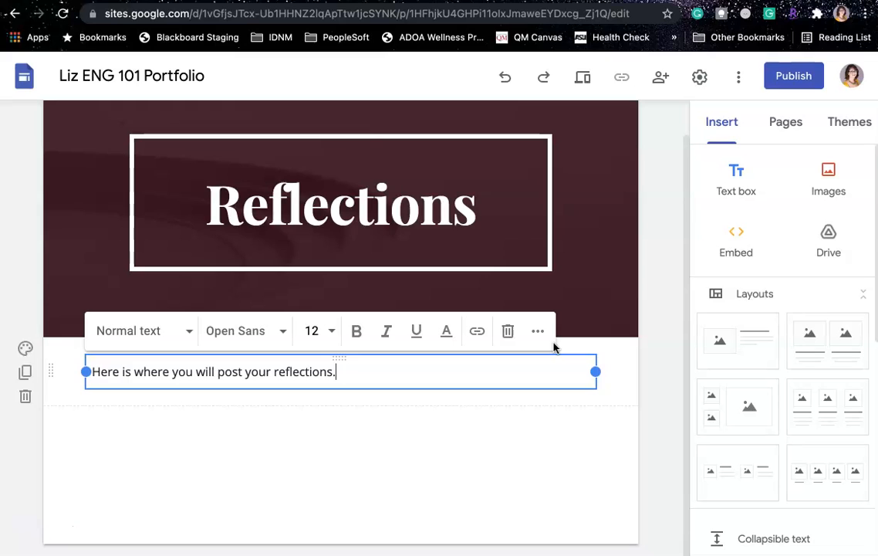
pyautogui.click(621, 209)
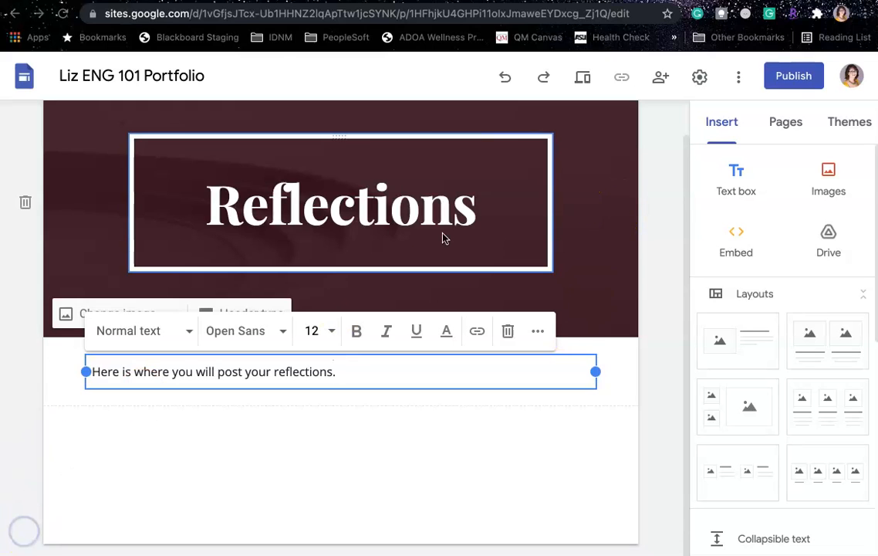
# Browse Google Drive for a document to insert, going to the files shared with me and finding the Writers' Studio folder.
pyautogui.click(828, 240)
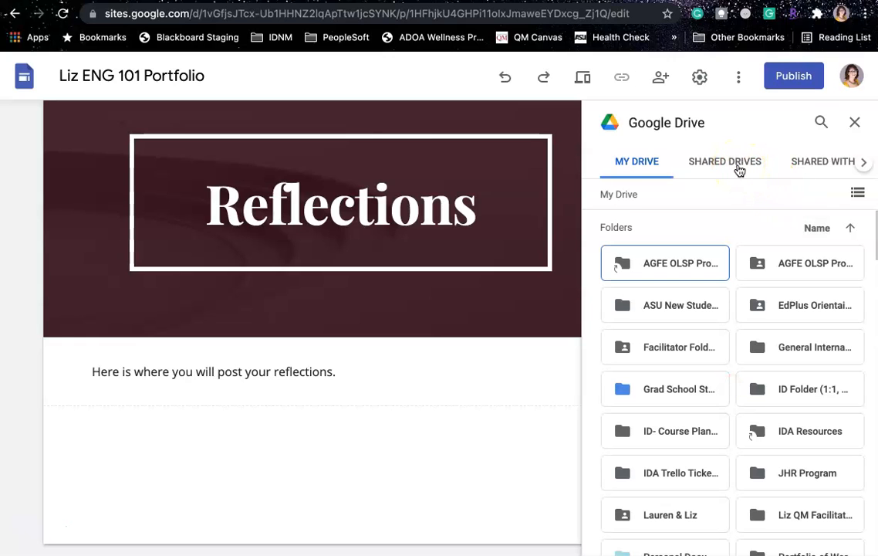
pyautogui.click(854, 122)
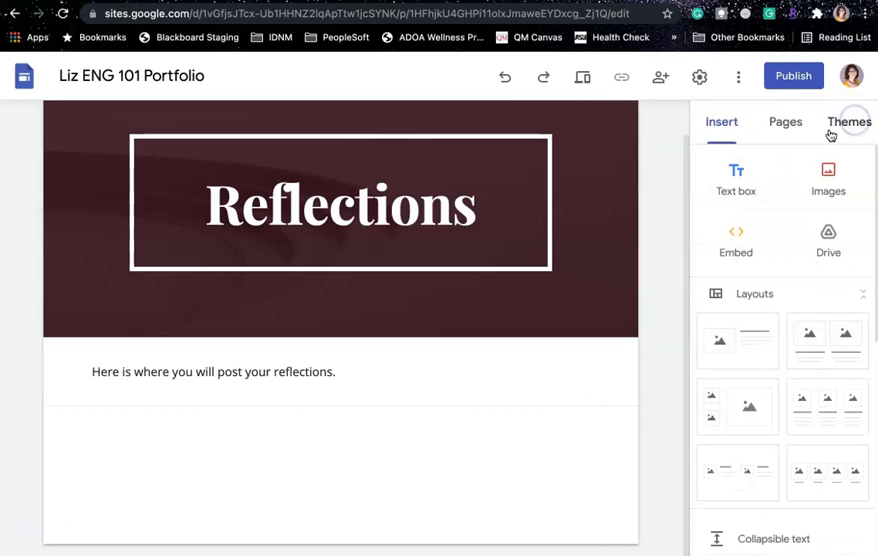
pyautogui.click(830, 245)
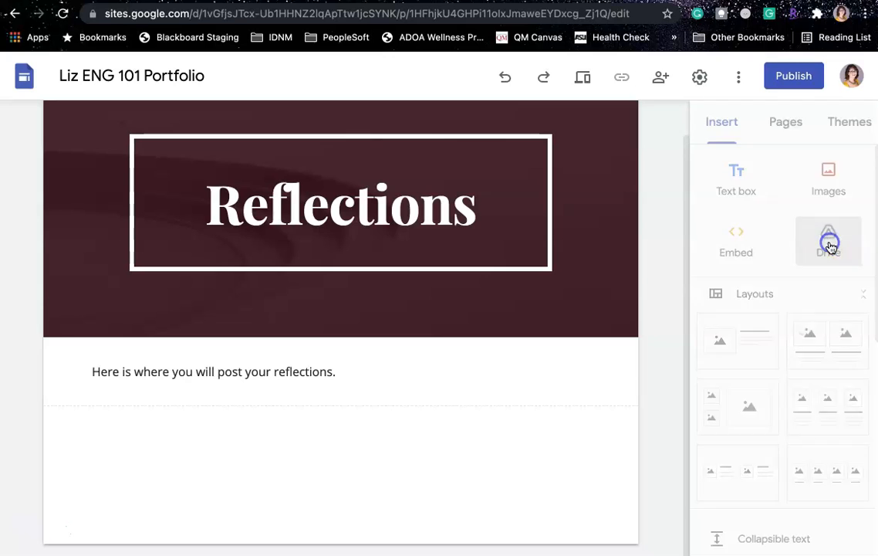
pyautogui.scroll(-3, 724, 334)
pyautogui.scroll(-3, 724, 333)
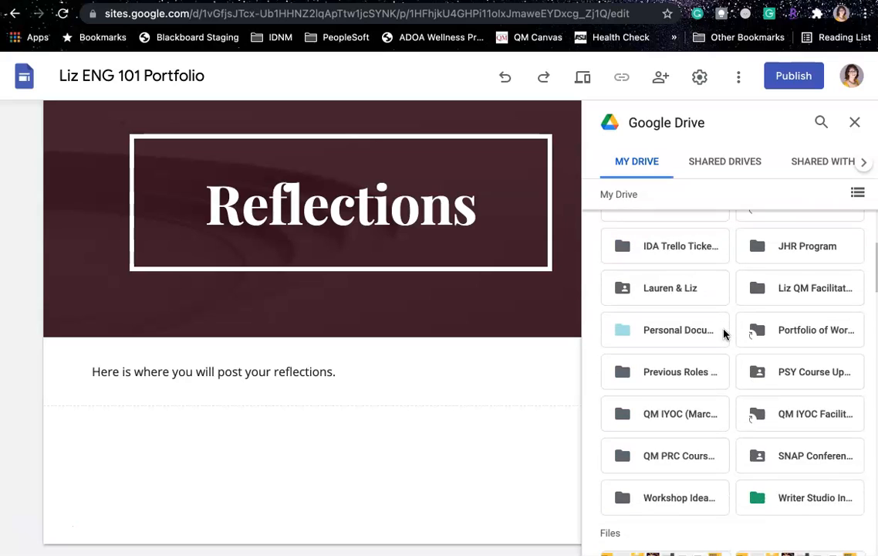
pyautogui.click(736, 168)
pyautogui.click(785, 163)
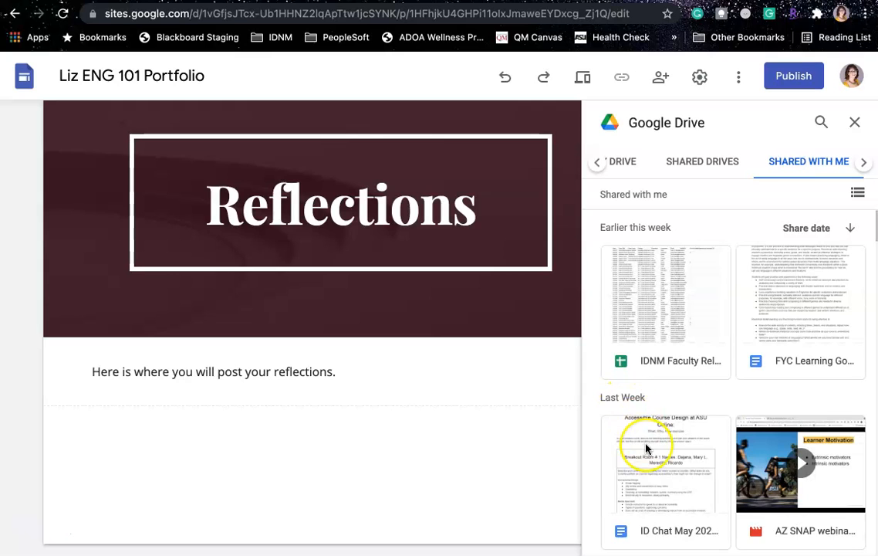
pyautogui.scroll(-5, 647, 448)
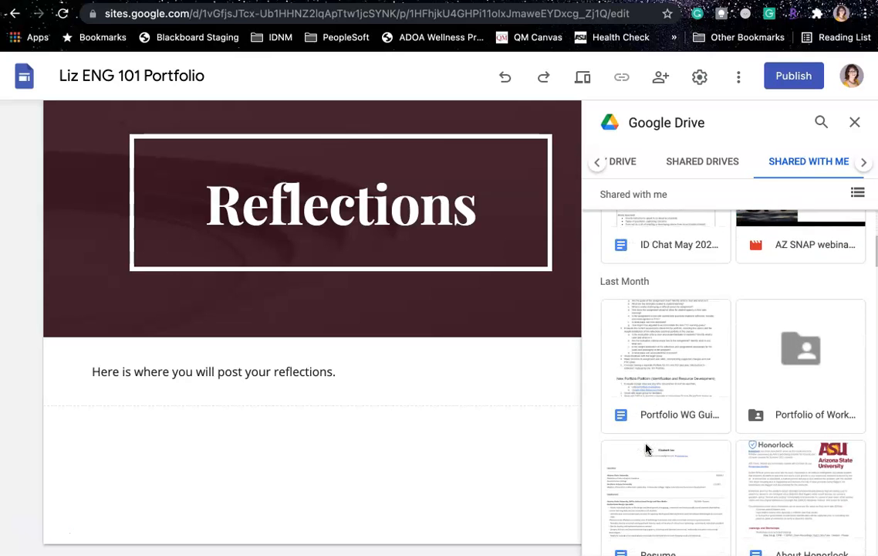
pyautogui.scroll(-4, 792, 393)
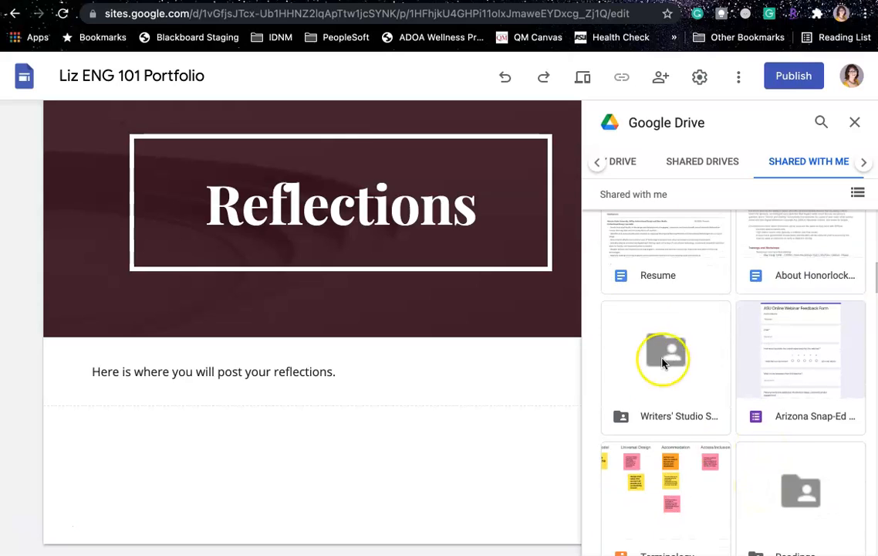
# Insert the EPortfolio Google document from the portfolio resources subfolder of the Writers' Studio Summer Working folder into the Reflections page.
pyautogui.doubleClick(644, 338)
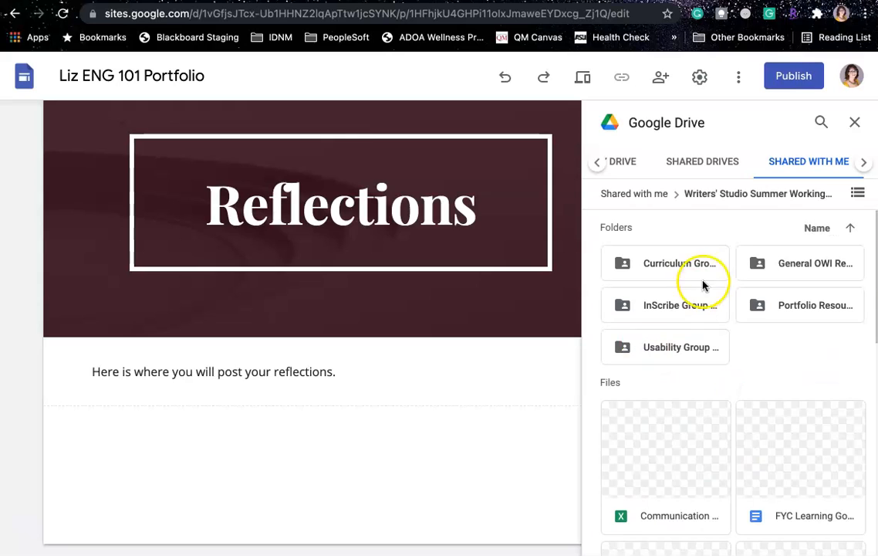
pyautogui.doubleClick(784, 308)
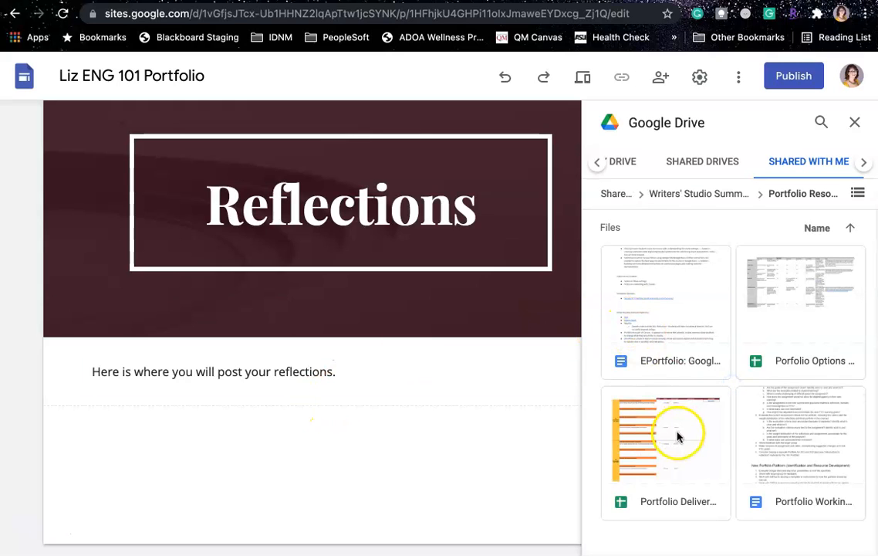
pyautogui.click(678, 283)
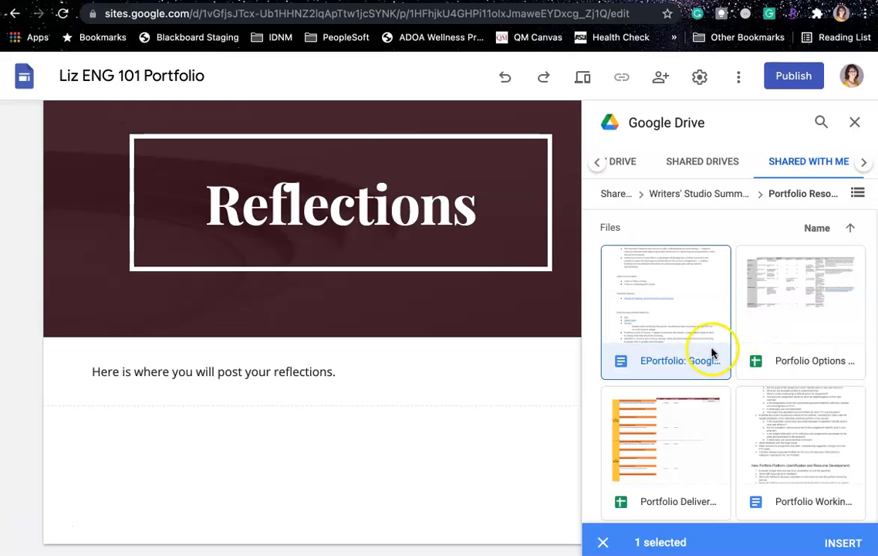
pyautogui.click(843, 544)
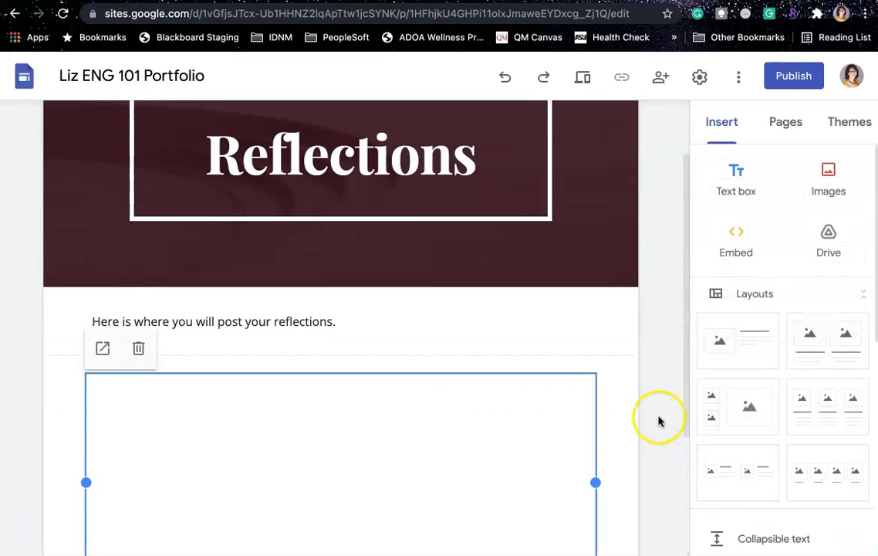
pyautogui.scroll(-1, 427, 334)
pyautogui.scroll(-5, 427, 334)
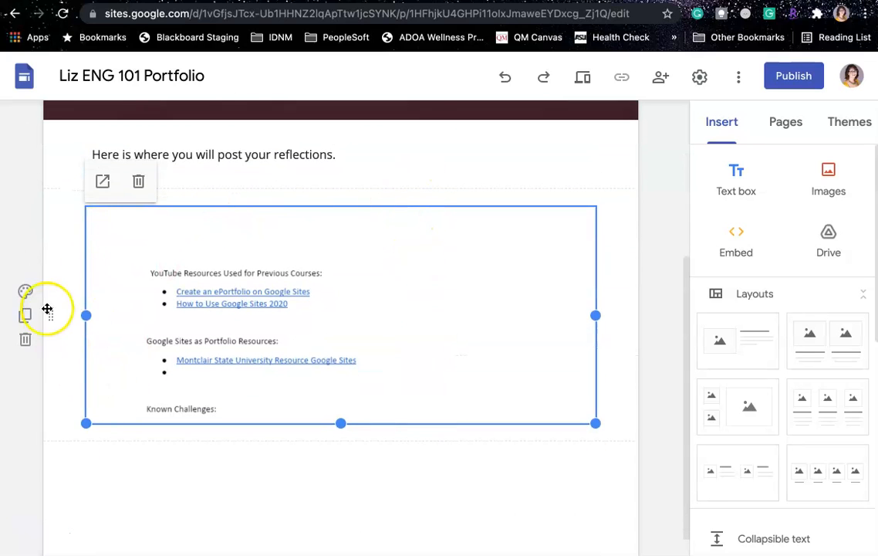
# Add an empty text box and move its section above the embedded document.
pyautogui.click(746, 177)
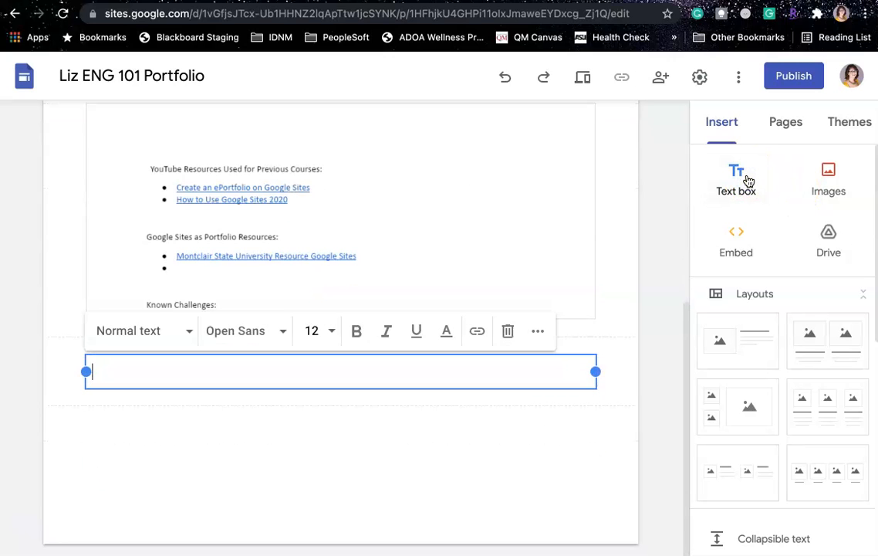
pyautogui.scroll(2, 261, 423)
pyautogui.scroll(2, 80, 456)
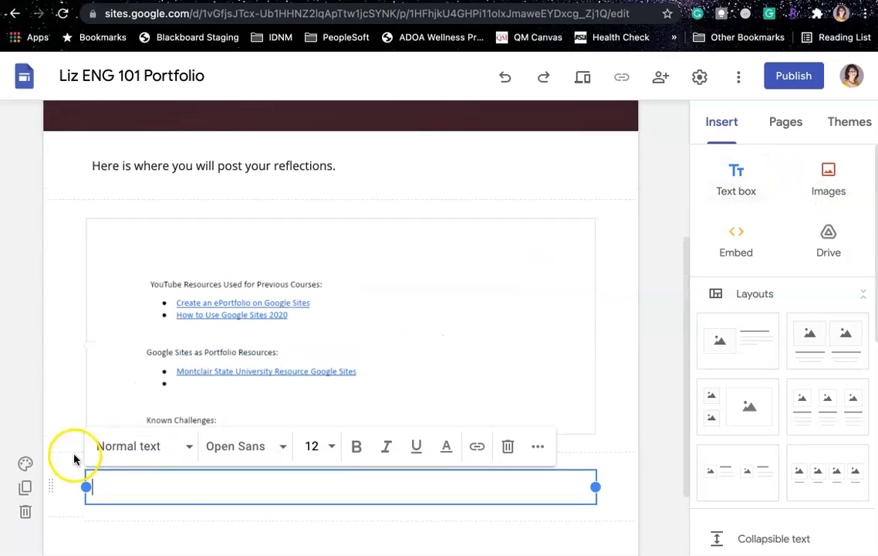
pyautogui.moveTo(49, 484); pyautogui.dragTo(41, 217)
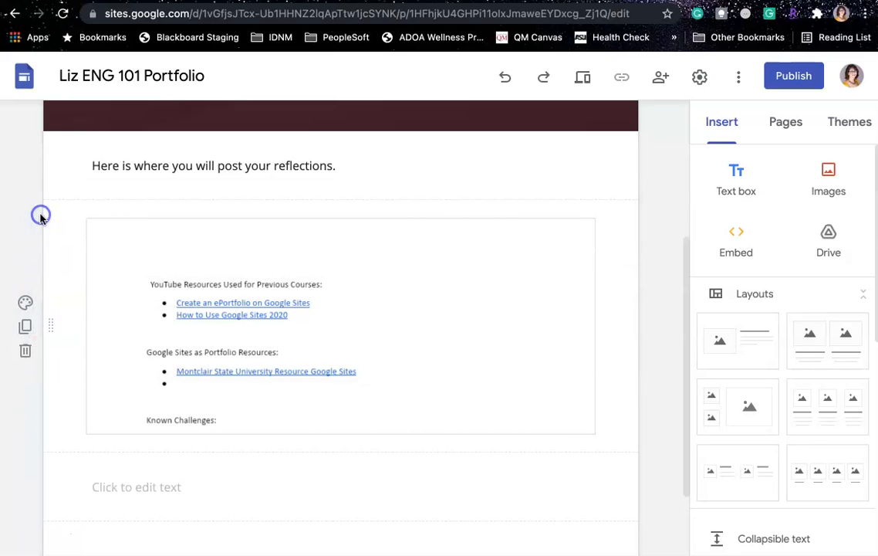
pyautogui.moveTo(44, 489); pyautogui.dragTo(43, 201)
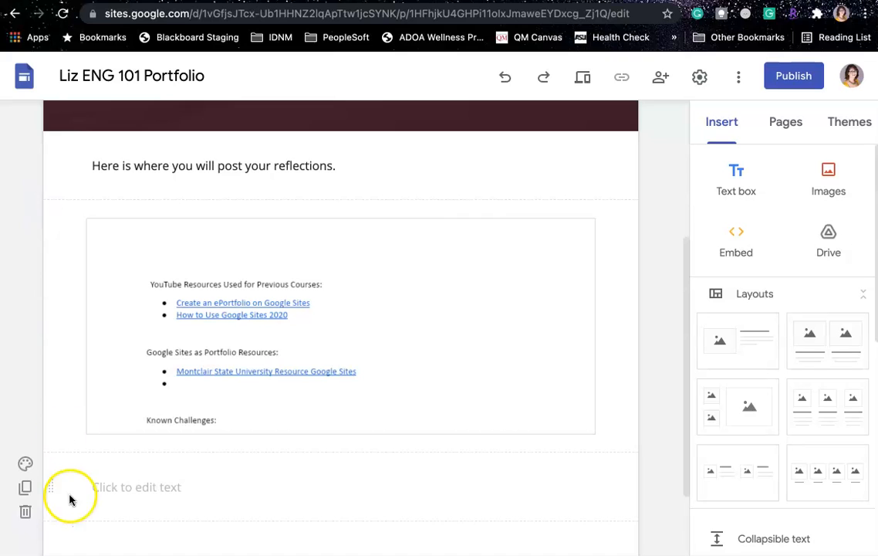
pyautogui.moveTo(53, 485); pyautogui.dragTo(54, 259)
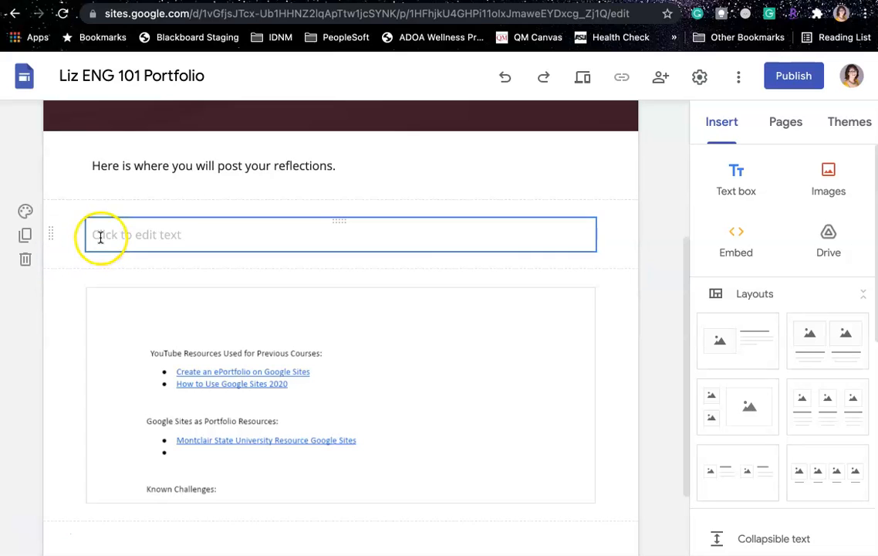
# Give the empty text section the Emphasis 2 background and enter "Below is an example of a Google Doc embedded into a Google Site.".
pyautogui.click(32, 213)
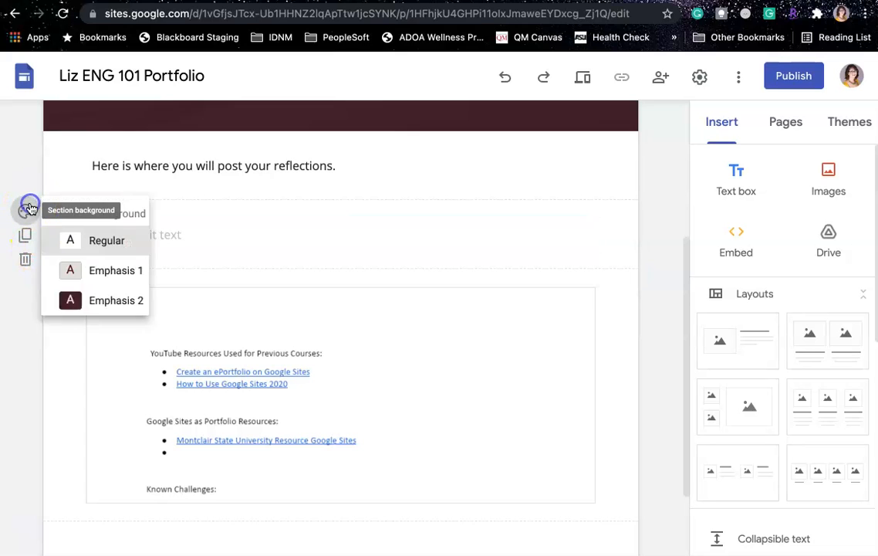
pyautogui.click(117, 300)
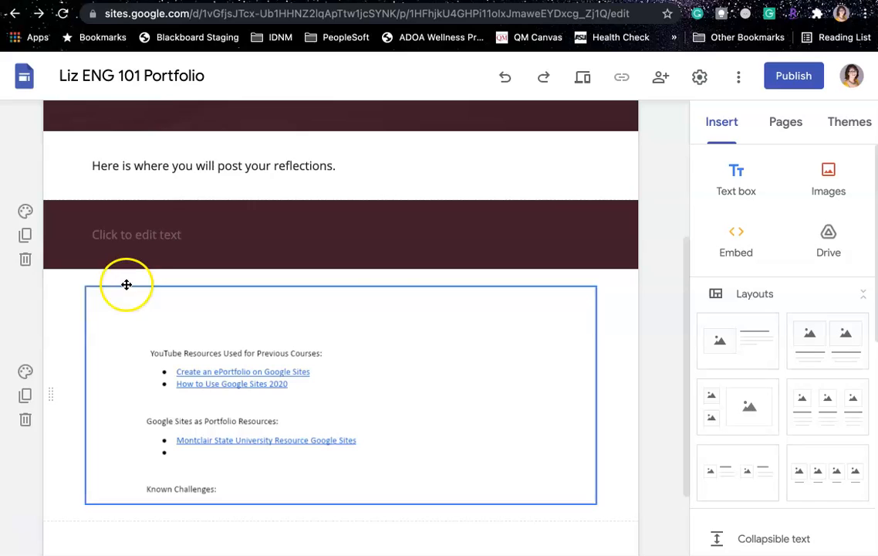
pyautogui.click(138, 240)
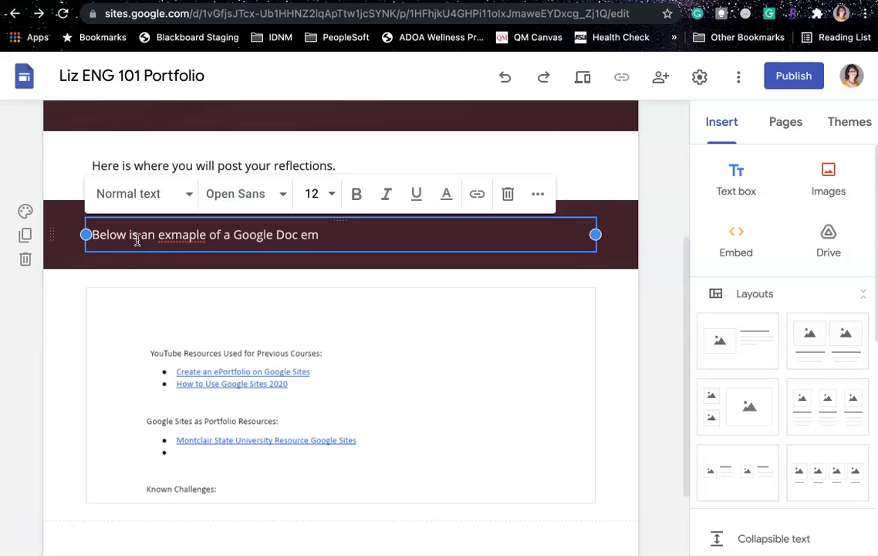
pyautogui.rightClick(169, 234)
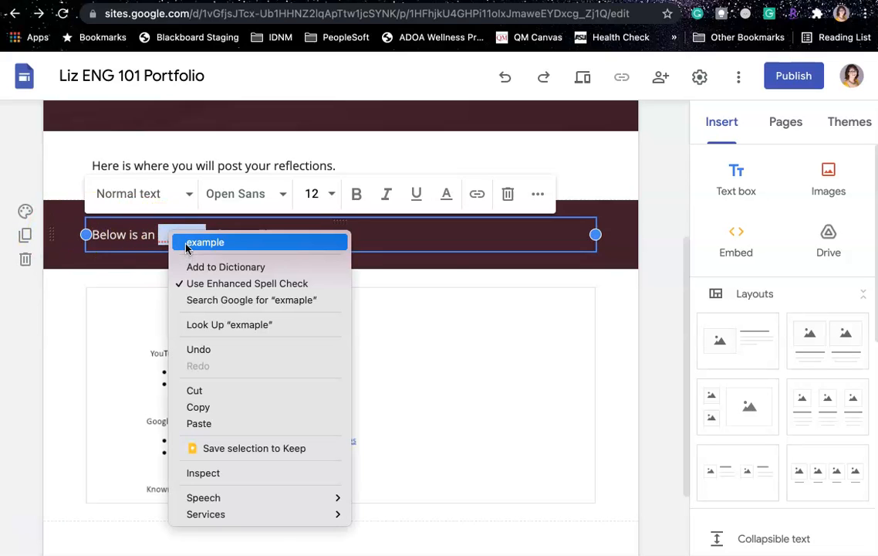
pyautogui.click(187, 244)
pyautogui.click(333, 235)
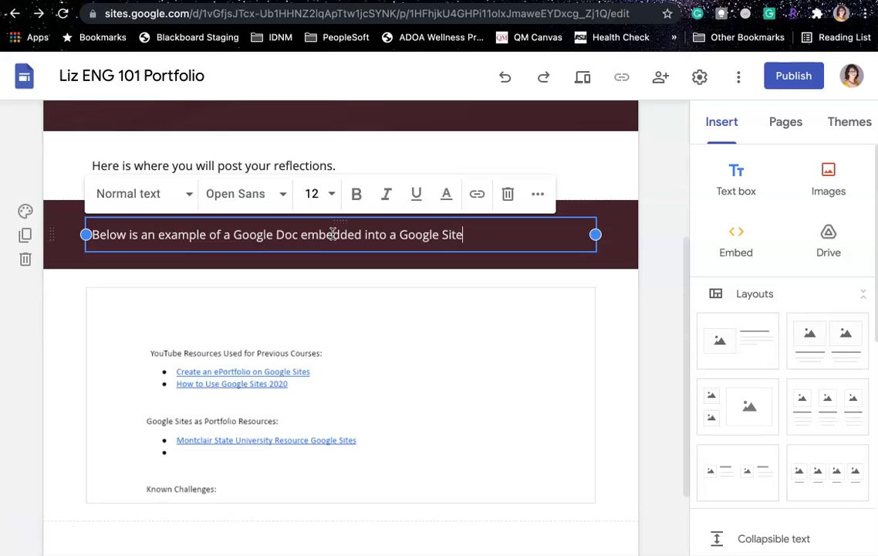
# Set the embedded document's section background to Emphasis 1.
pyautogui.scroll(-3, 333, 298)
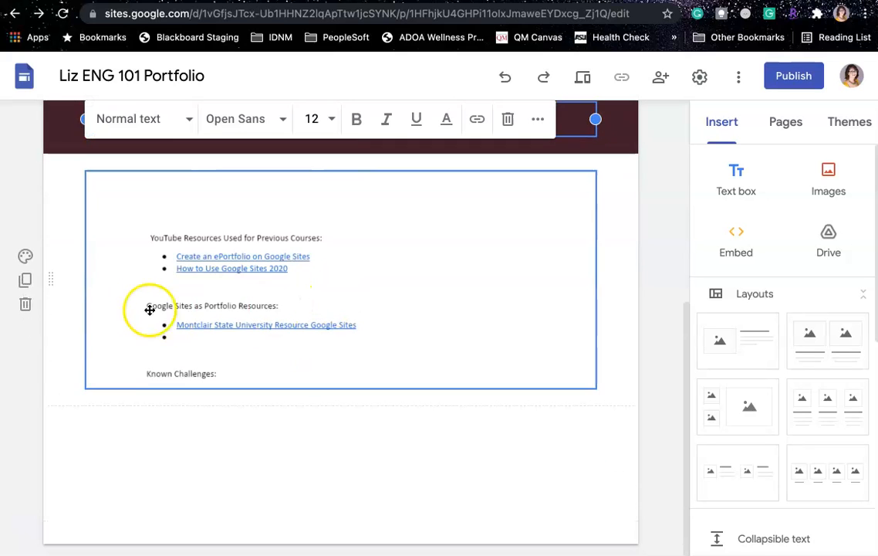
pyautogui.click(20, 258)
pyautogui.click(127, 314)
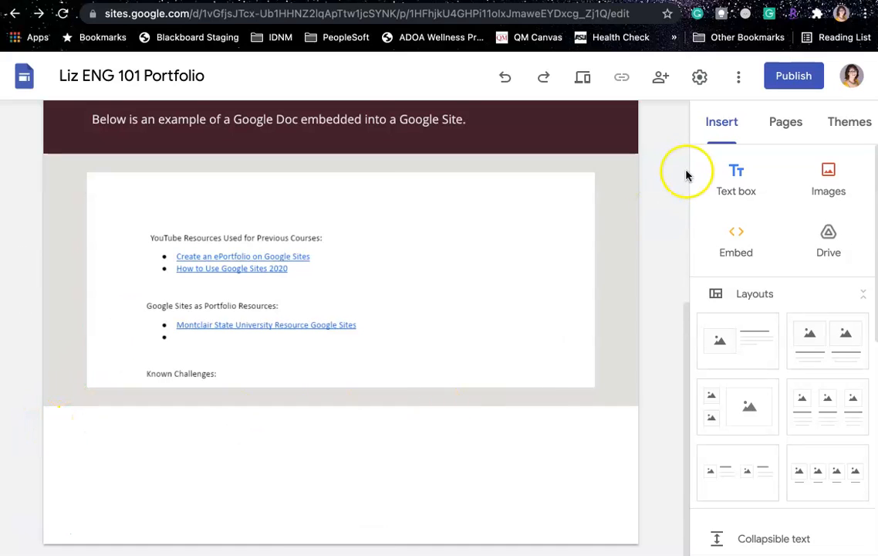
# Add a text box below the document with the Emphasis 2 background, reading "Below is an example of typing a reflection in a text box.".
pyautogui.click(737, 180)
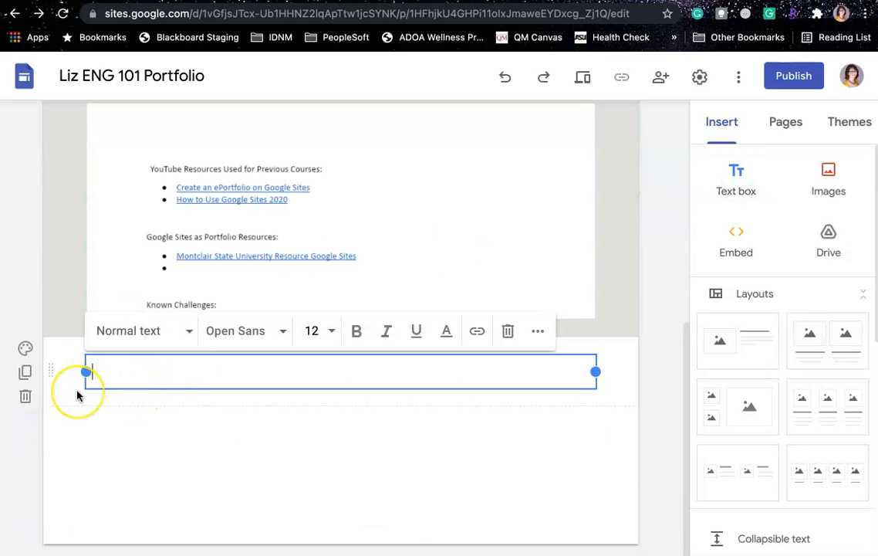
pyautogui.click(23, 348)
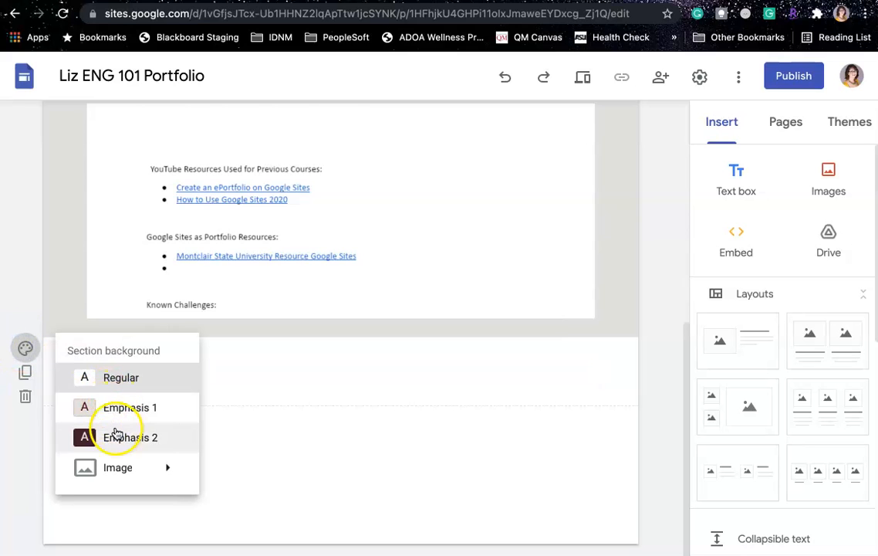
pyautogui.click(114, 434)
pyautogui.click(117, 369)
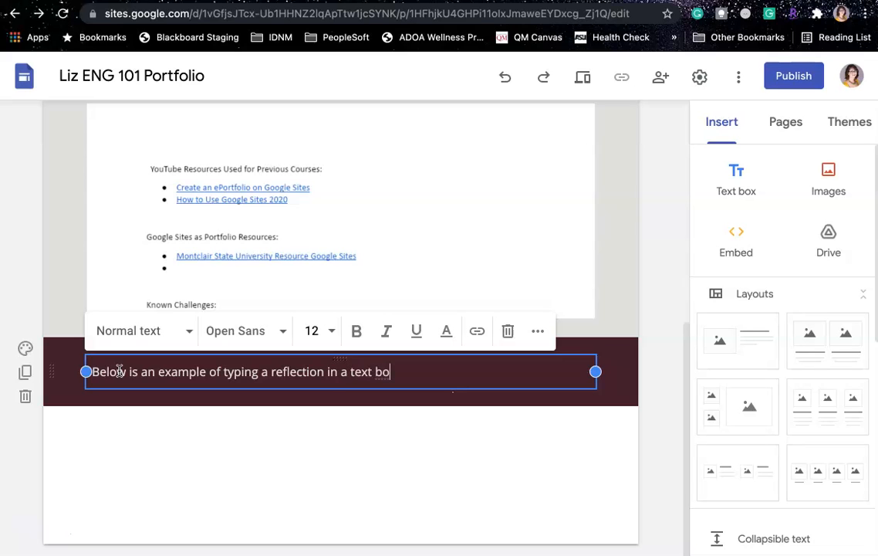
pyautogui.click(67, 455)
# Add another text box at the end of the page reading "Pre-Course Reflection" and format it in the Heading style.
pyautogui.click(735, 183)
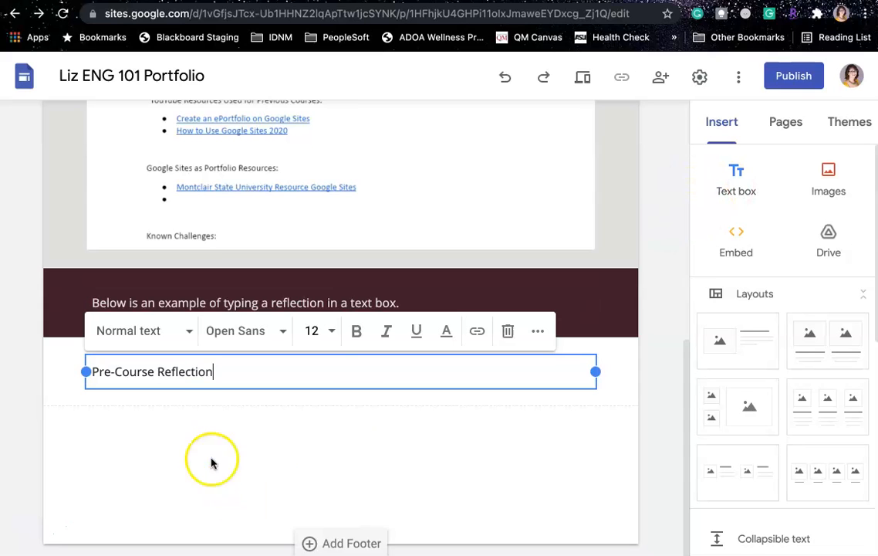
pyautogui.doubleClick(150, 375)
pyautogui.tripleClick(216, 371)
pyautogui.click(164, 333)
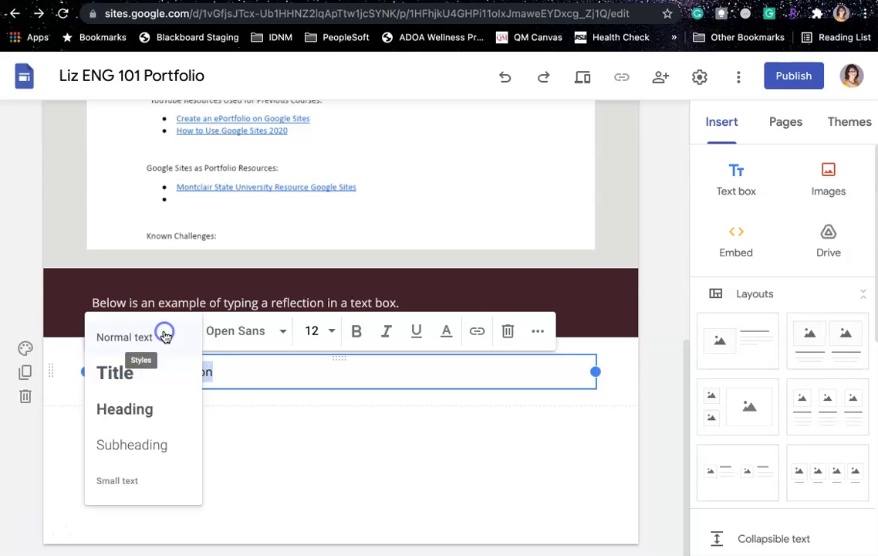
pyautogui.click(144, 415)
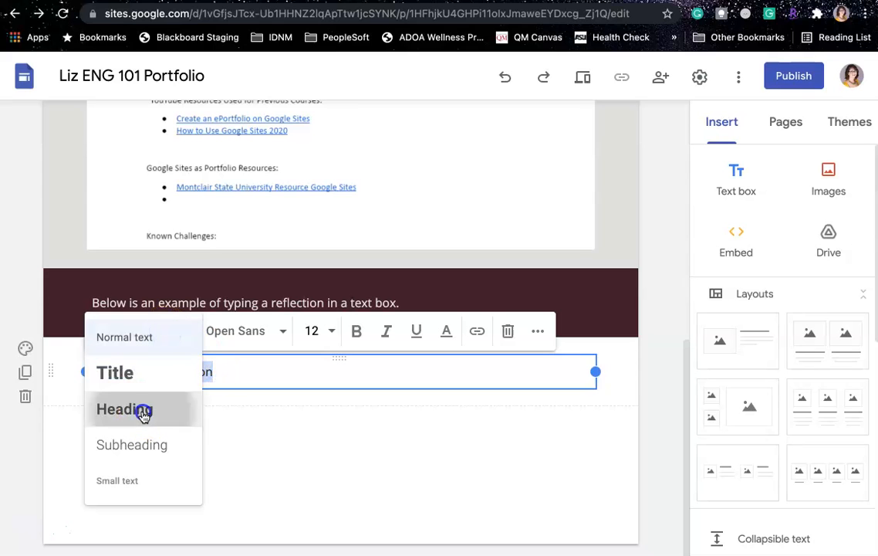
pyautogui.click(341, 381)
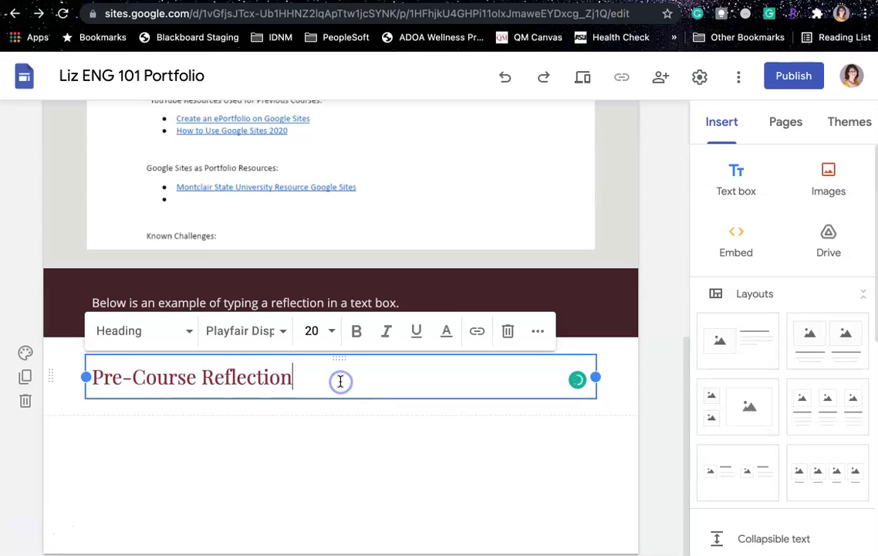
# Write a normal-text paragraph under the "Pre-Course Reflection" heading about previous writing experience, blogging and goals for the course.
pyautogui.press('Return')
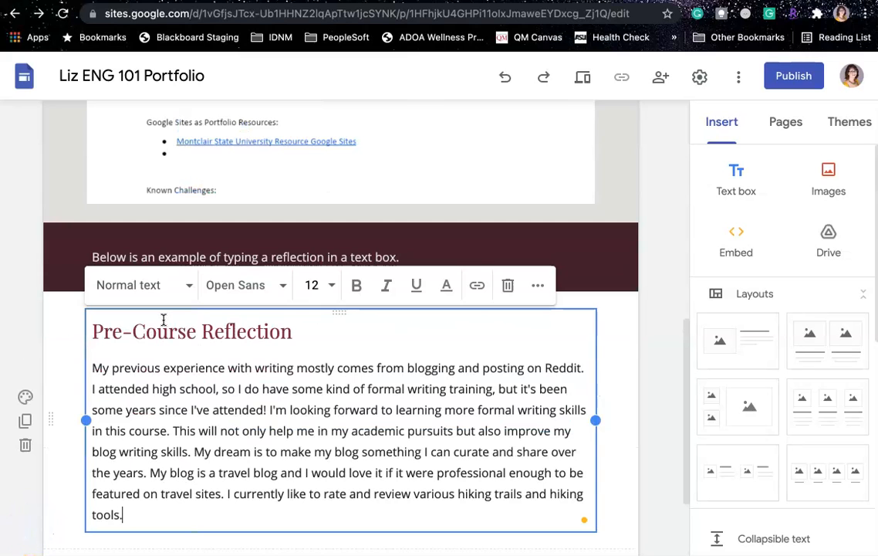
pyautogui.scroll(-1, 160, 388)
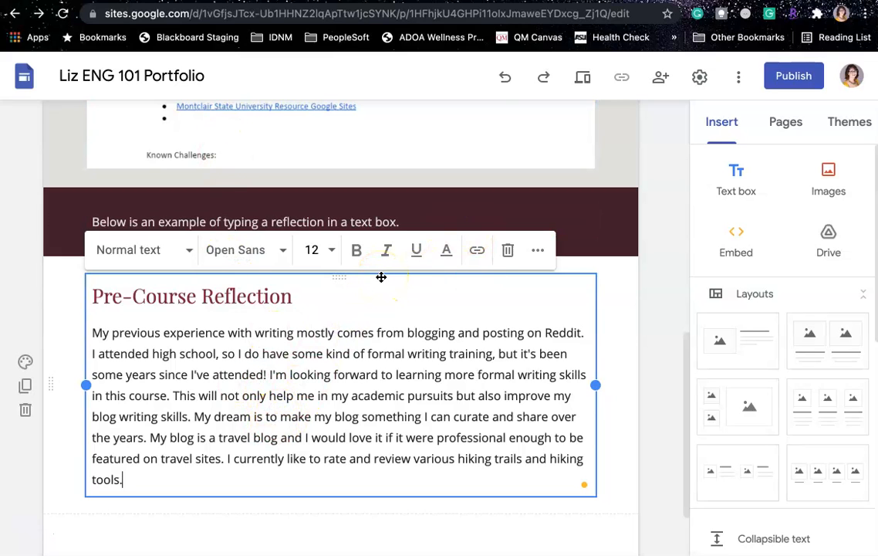
# Add a text box to the Projects page reading "Here is where you will showcase your projects!".
pyautogui.scroll(10, 366, 344)
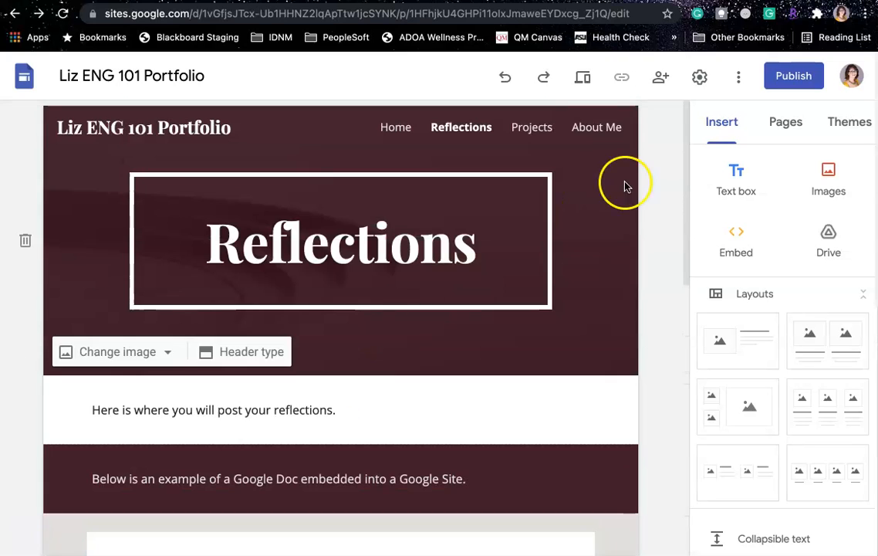
pyautogui.click(538, 127)
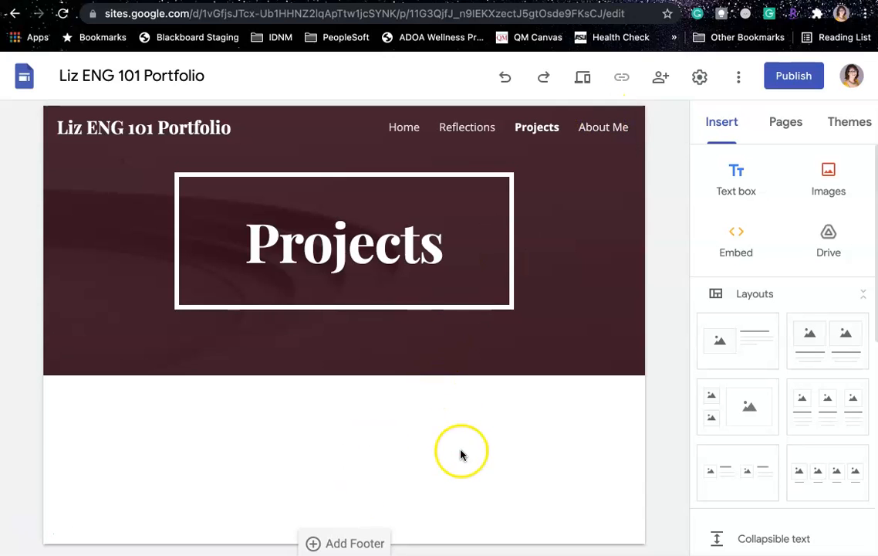
pyautogui.click(737, 185)
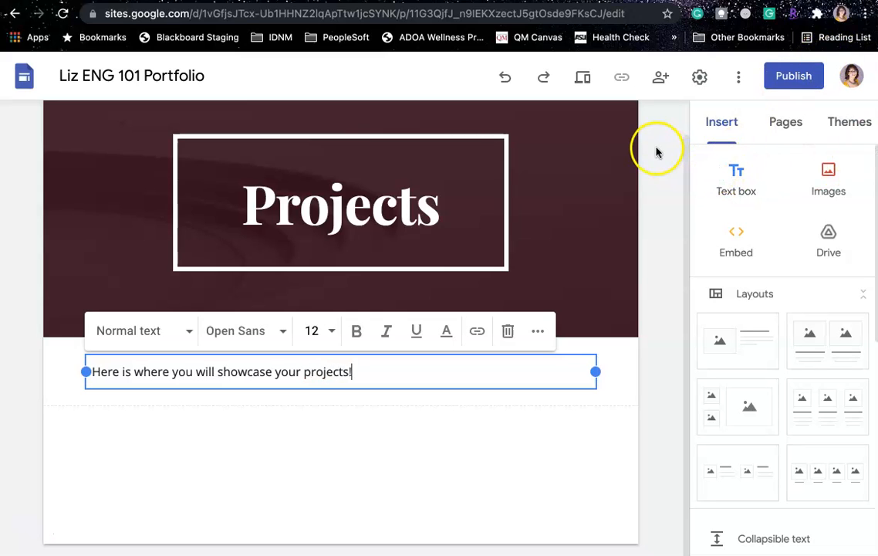
# Add the layout with one image beside a title and text to the About Me page.
pyautogui.scroll(2, 610, 164)
pyautogui.click(601, 130)
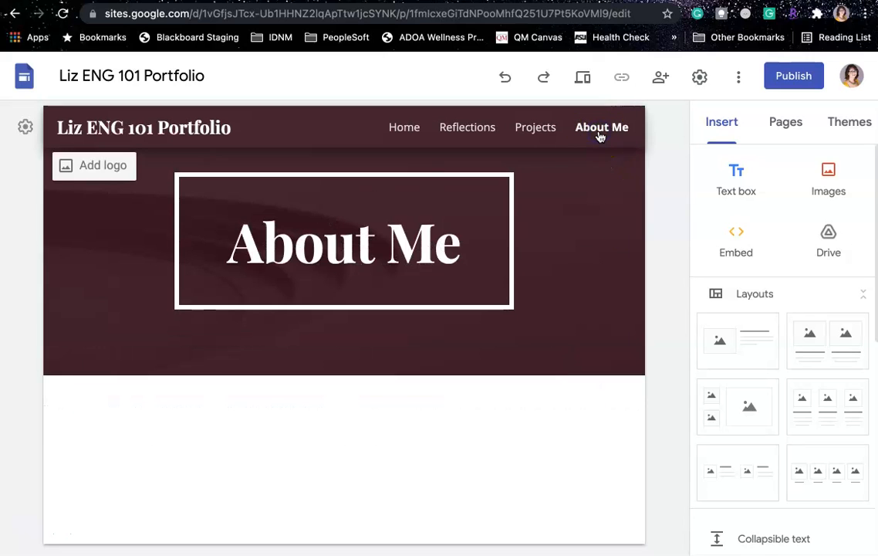
pyautogui.click(721, 353)
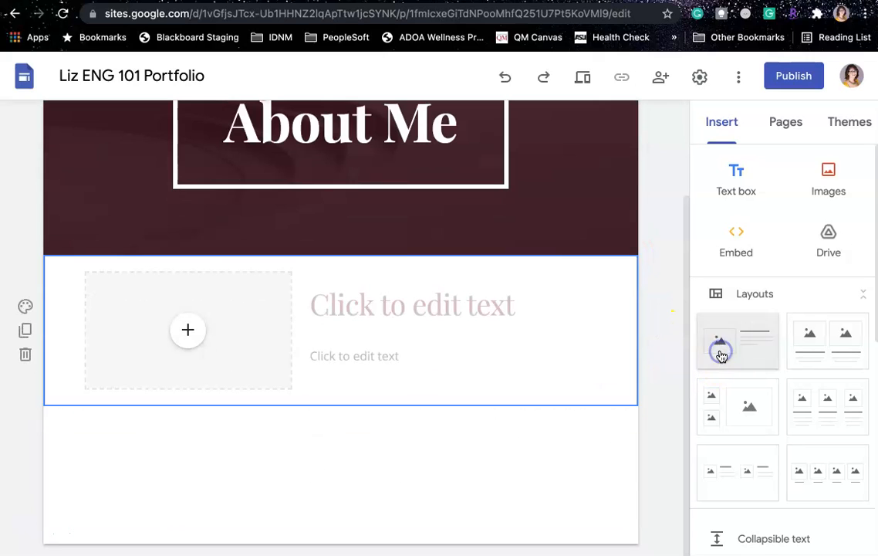
pyautogui.scroll(-5, 790, 443)
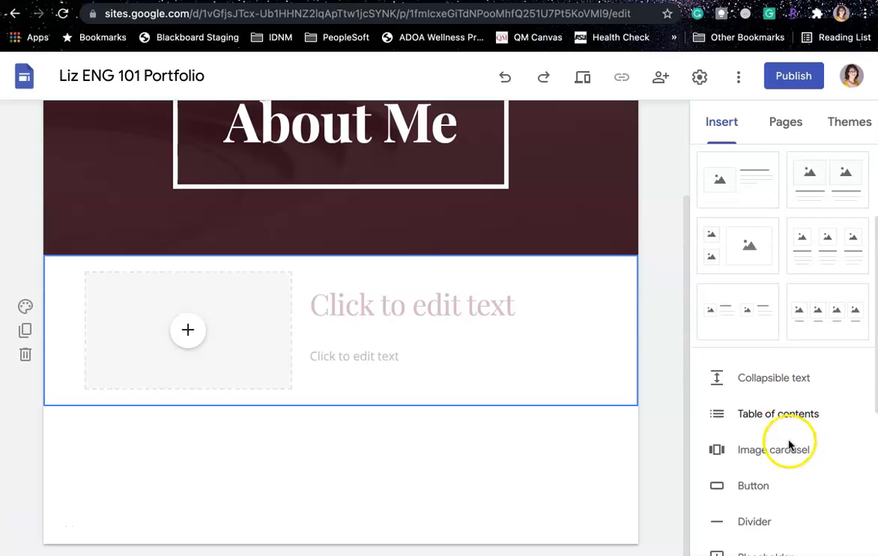
pyautogui.scroll(-3, 798, 402)
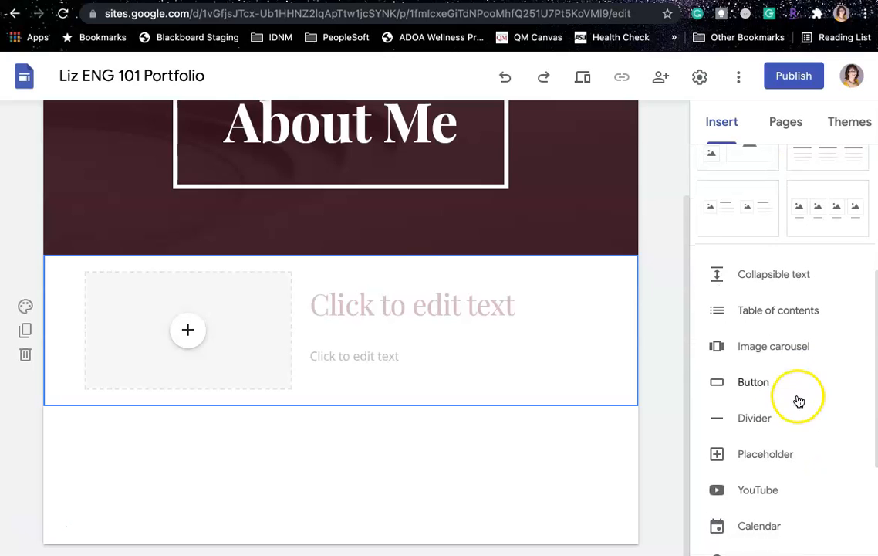
# Fill the layout's image placeholder with the Google Drive photo of a group gathered around a yellow-edged table (ACCESS-20180...).
pyautogui.click(184, 328)
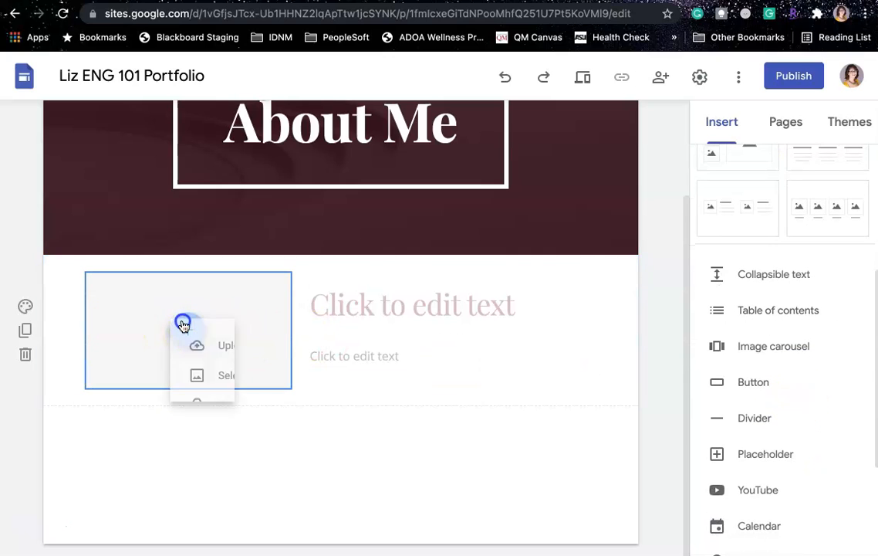
pyautogui.click(231, 389)
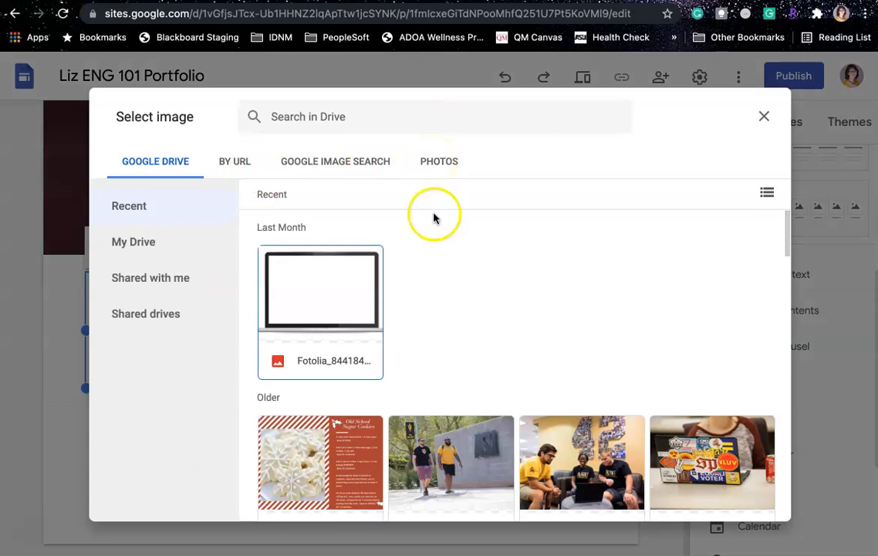
pyautogui.scroll(-6, 435, 288)
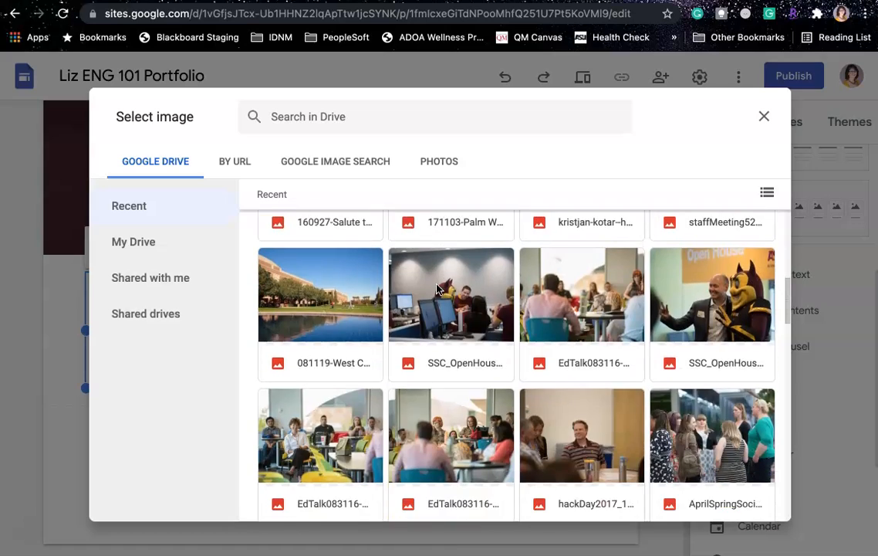
pyautogui.scroll(-6, 437, 289)
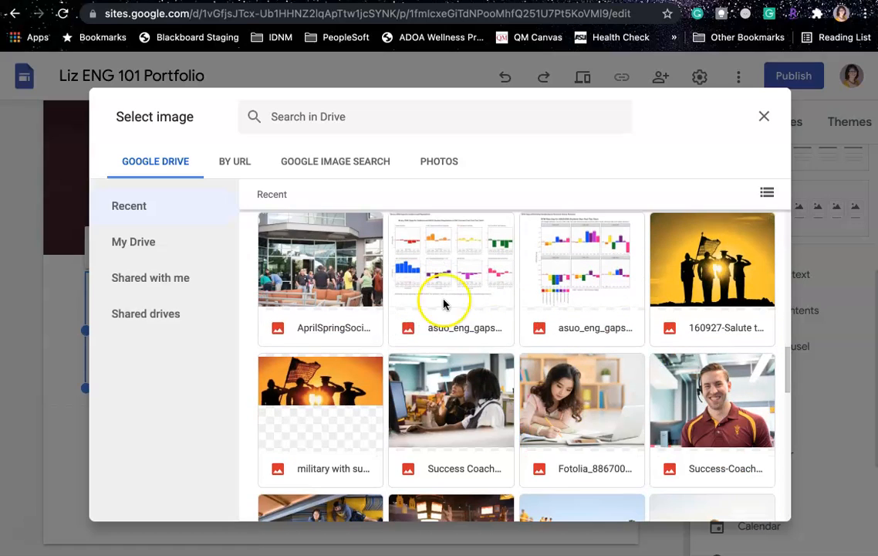
pyautogui.scroll(-4, 454, 450)
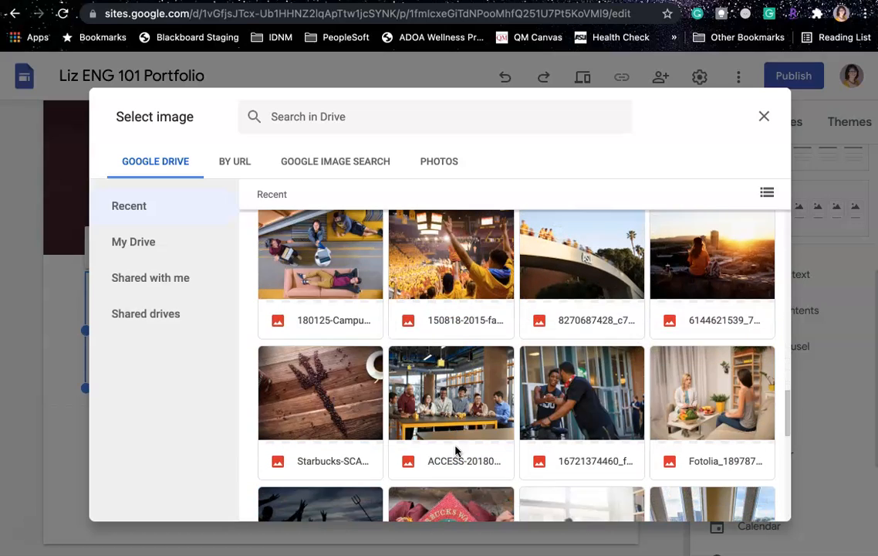
pyautogui.click(450, 391)
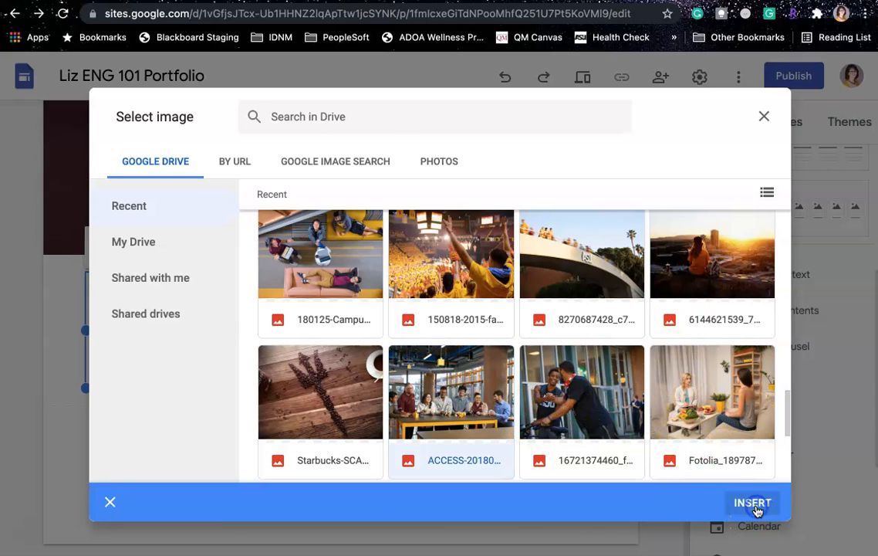
pyautogui.click(752, 504)
# Enter the author's full name as the layout's title and "I'm from Tempe, Arizona. Blah..." as its body text.
pyautogui.click(382, 308)
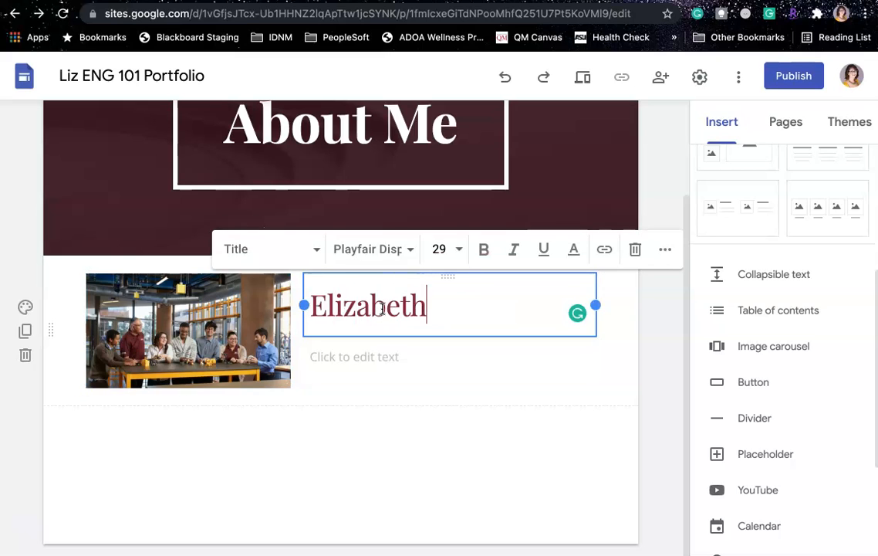
pyautogui.click(363, 358)
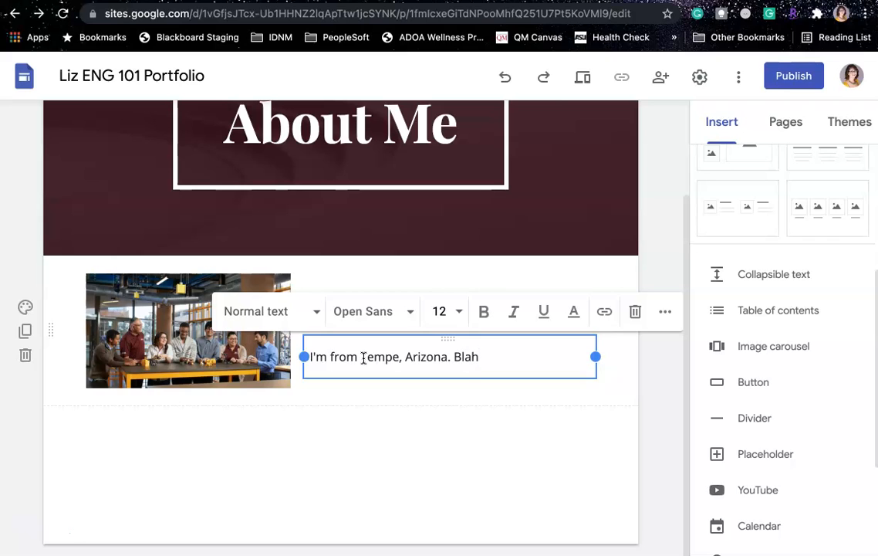
pyautogui.click(321, 481)
# Review the Projects page and the elements available to insert on it.
pyautogui.scroll(3, 490, 327)
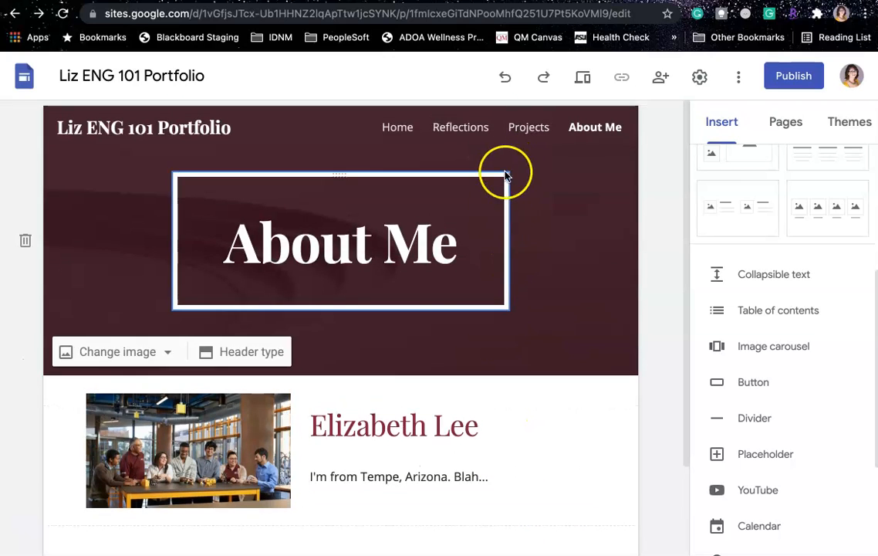
pyautogui.click(527, 131)
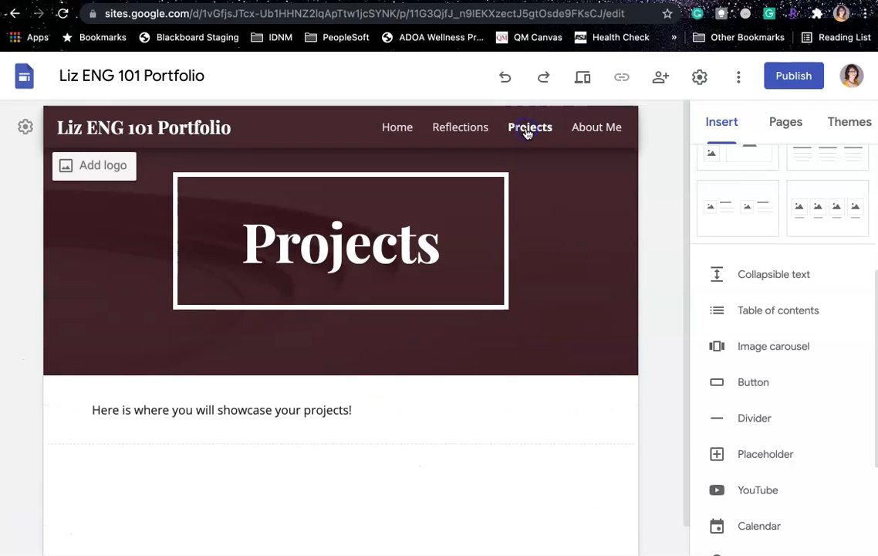
pyautogui.scroll(-2, 476, 422)
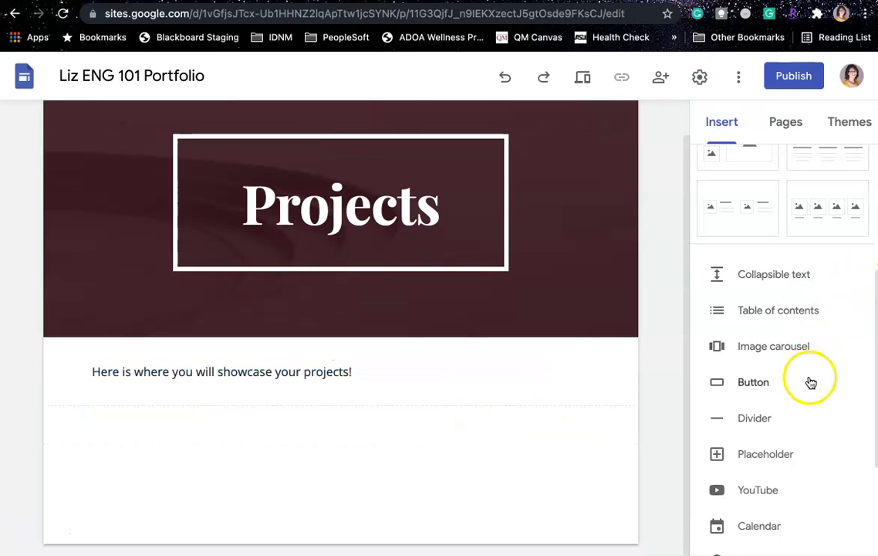
pyautogui.scroll(-3, 810, 382)
pyautogui.scroll(3, 781, 270)
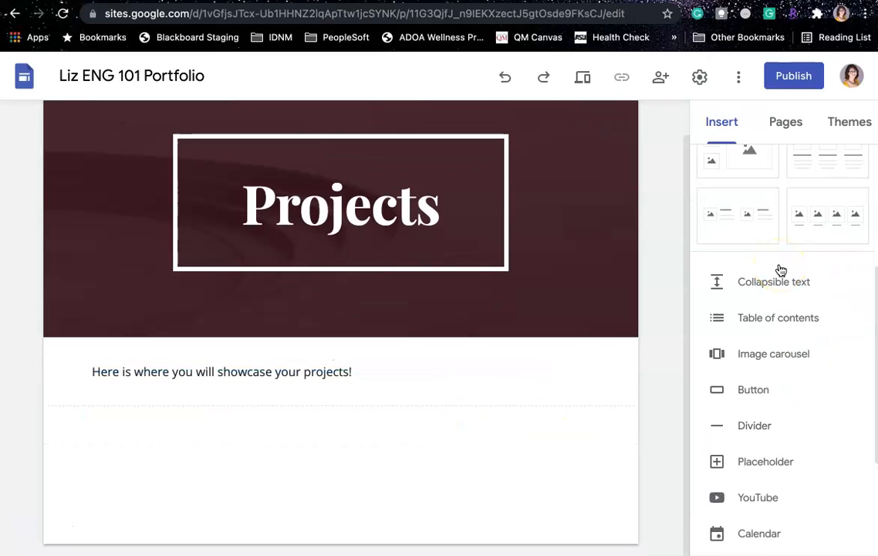
pyautogui.scroll(2, 784, 463)
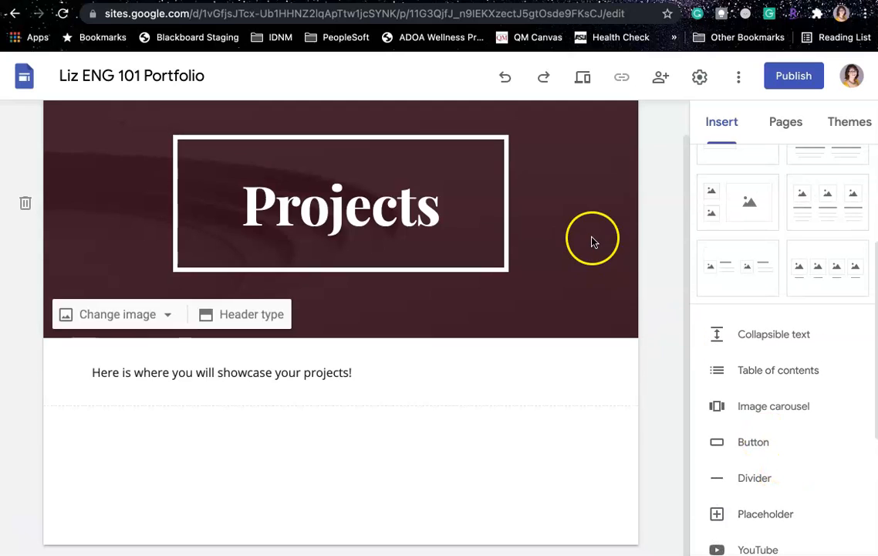
# Insert an "About me" button on the Home page linked to the About Me page, and widen it to fit its name.
pyautogui.scroll(2, 592, 239)
pyautogui.click(399, 128)
pyautogui.scroll(-5, 369, 382)
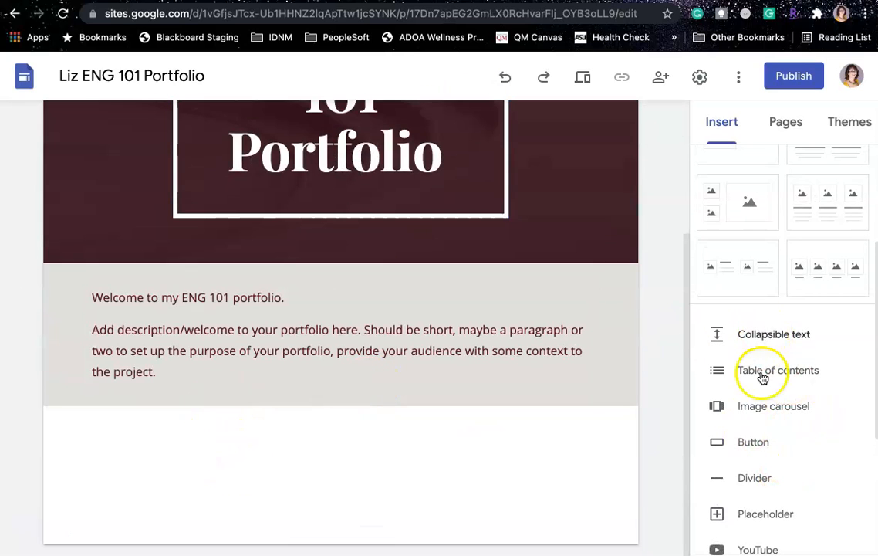
pyautogui.click(748, 450)
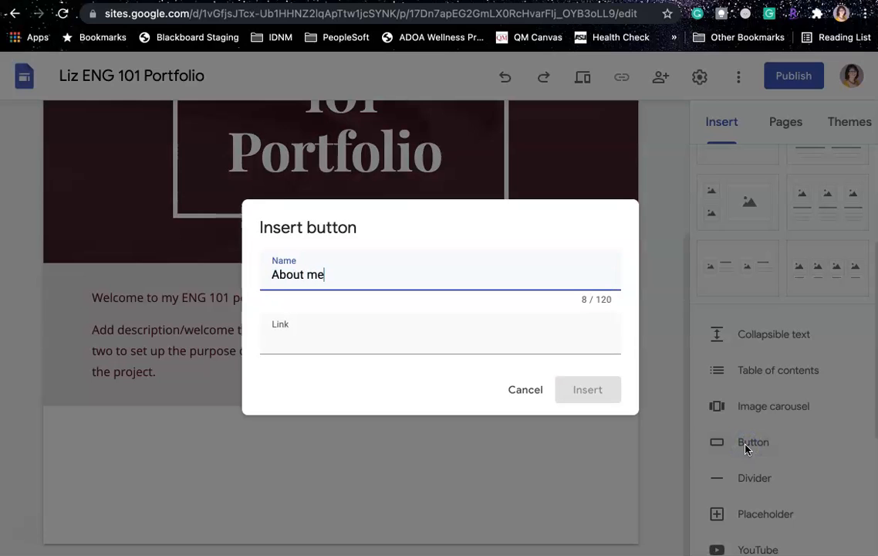
pyautogui.click(405, 325)
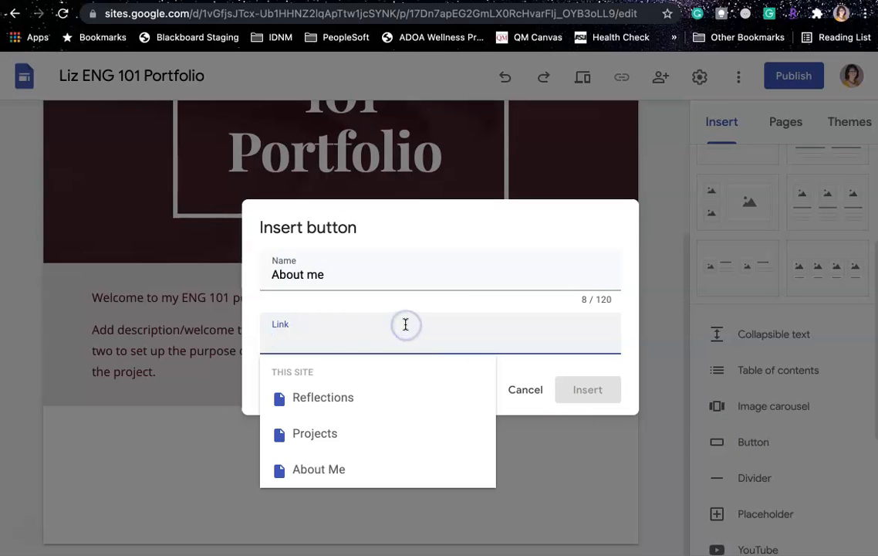
pyautogui.click(324, 468)
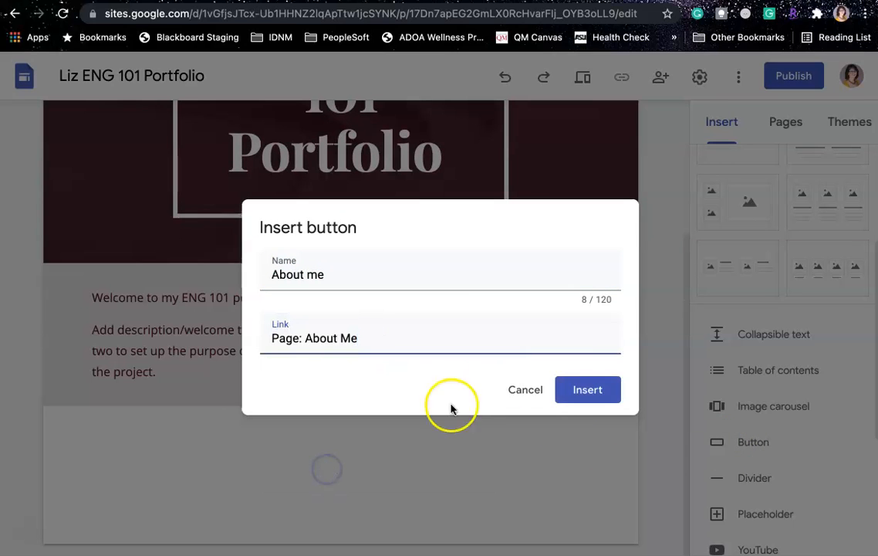
pyautogui.click(587, 394)
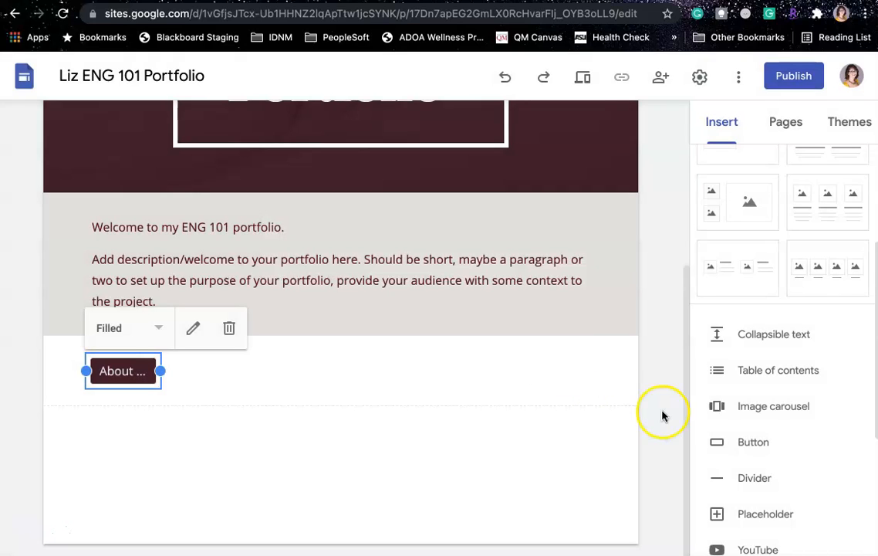
pyautogui.moveTo(163, 372); pyautogui.dragTo(204, 372)
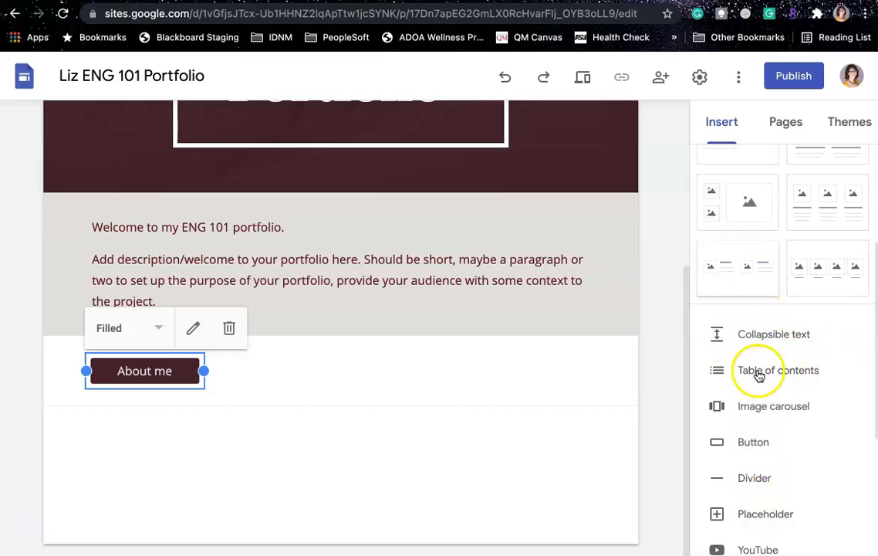
# Look through the other insertable elements and check the Home page from header to button.
pyautogui.scroll(-3, 762, 445)
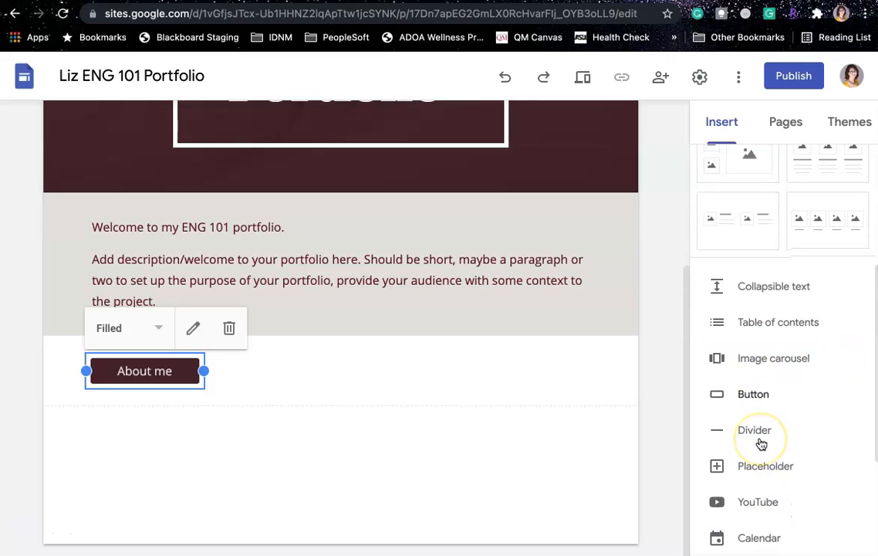
pyautogui.scroll(2, 761, 443)
pyautogui.scroll(-3, 760, 432)
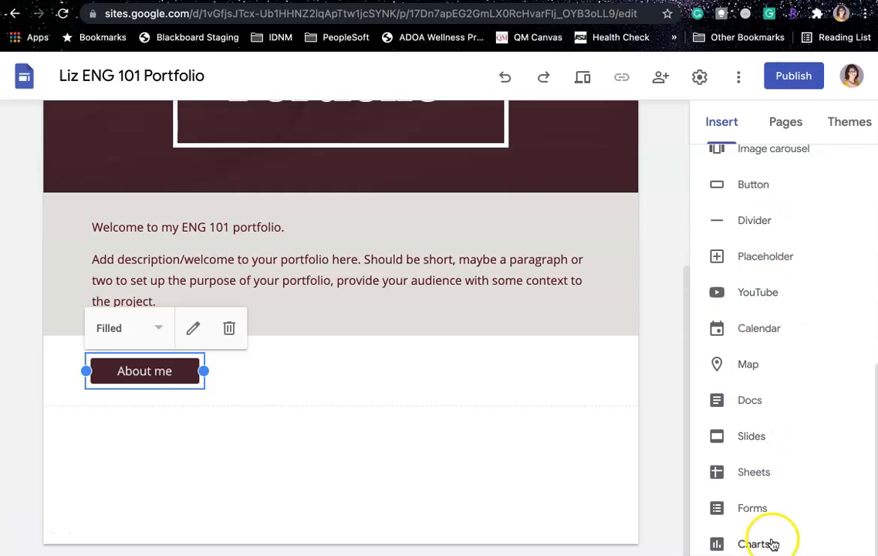
pyautogui.scroll(1, 786, 288)
pyautogui.scroll(3, 783, 287)
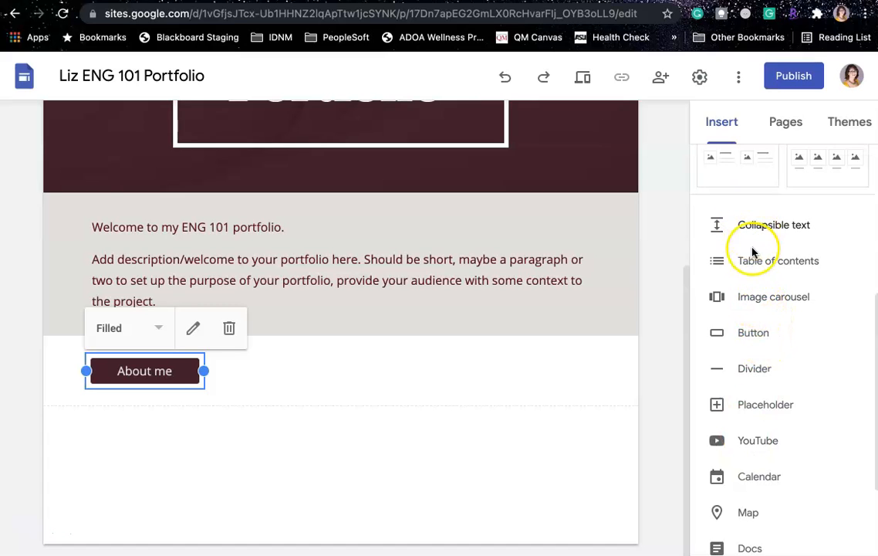
pyautogui.scroll(3, 601, 385)
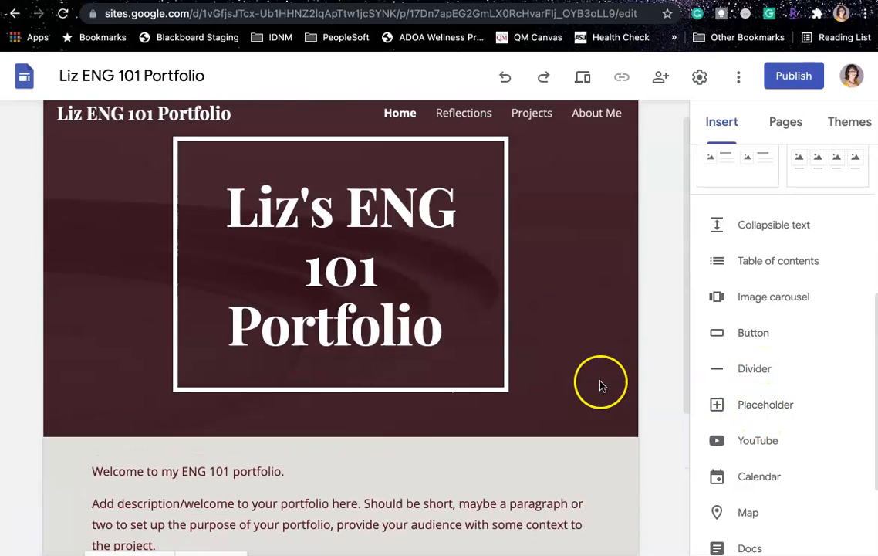
pyautogui.scroll(-3, 592, 315)
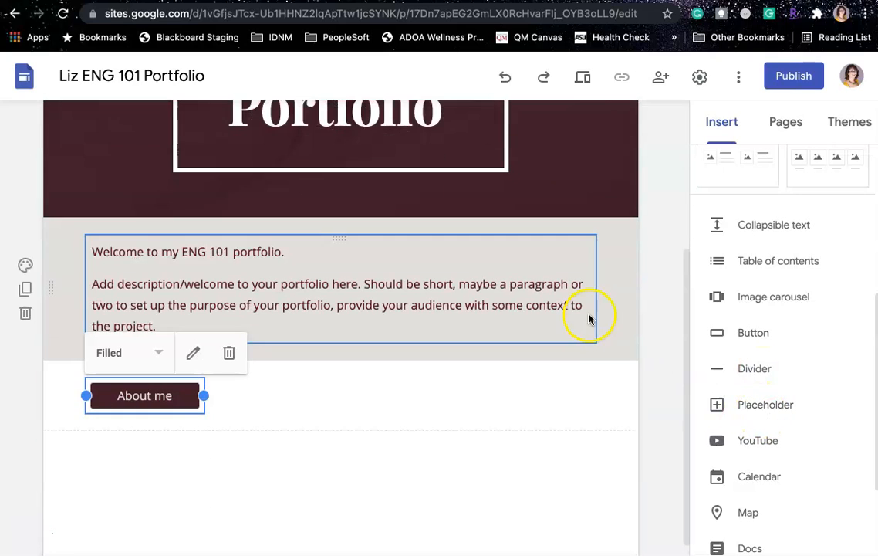
# Insert a "Projects" button on the Home page that links to the site's Projects page.
pyautogui.click(465, 406)
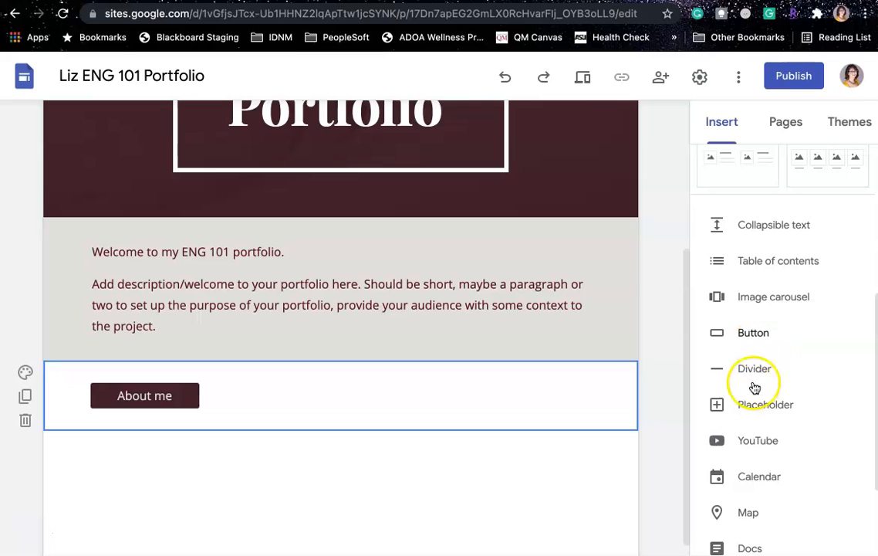
pyautogui.click(746, 342)
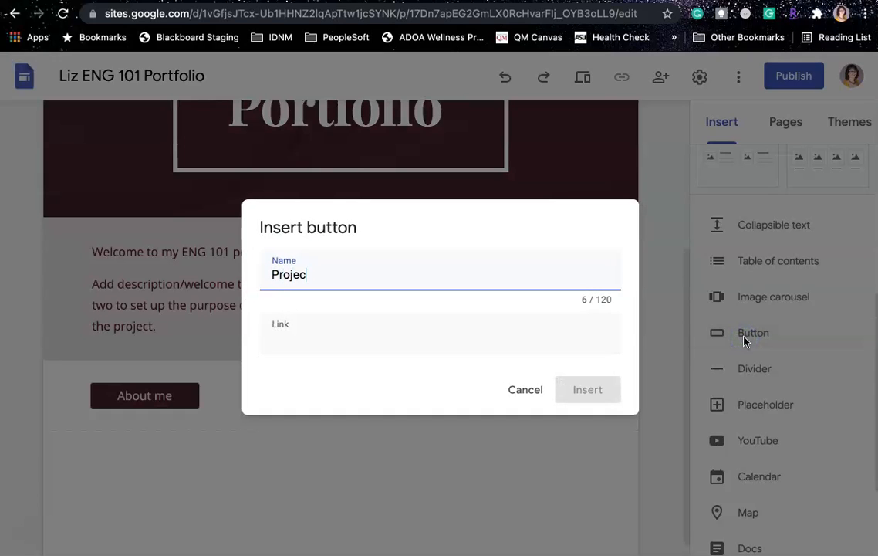
pyautogui.click(523, 339)
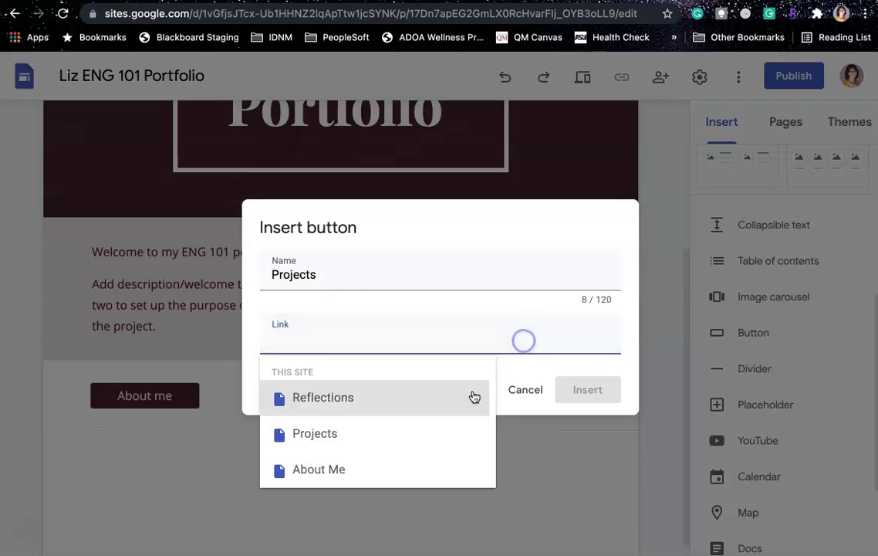
pyautogui.click(447, 424)
pyautogui.click(589, 391)
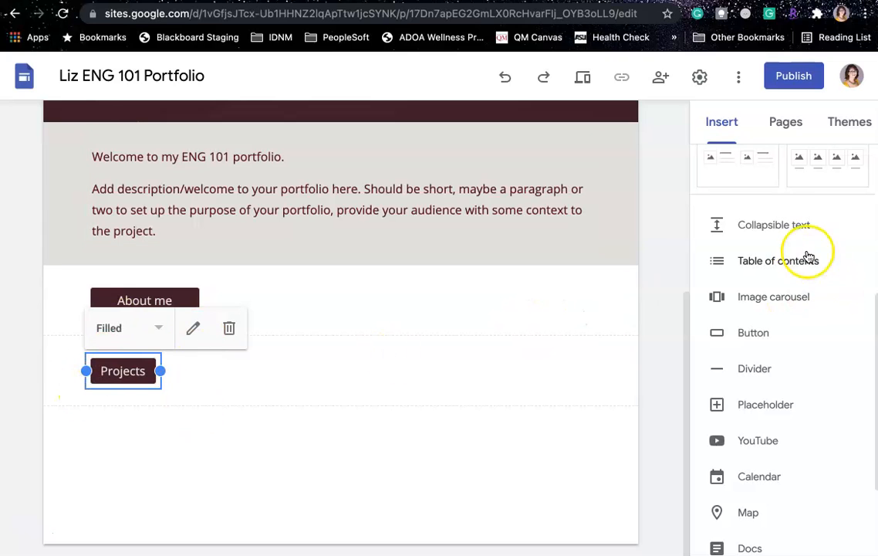
# Insert a "Reflections" button linked to the Reflections page, and widen it to match the "About me" button.
pyautogui.click(759, 333)
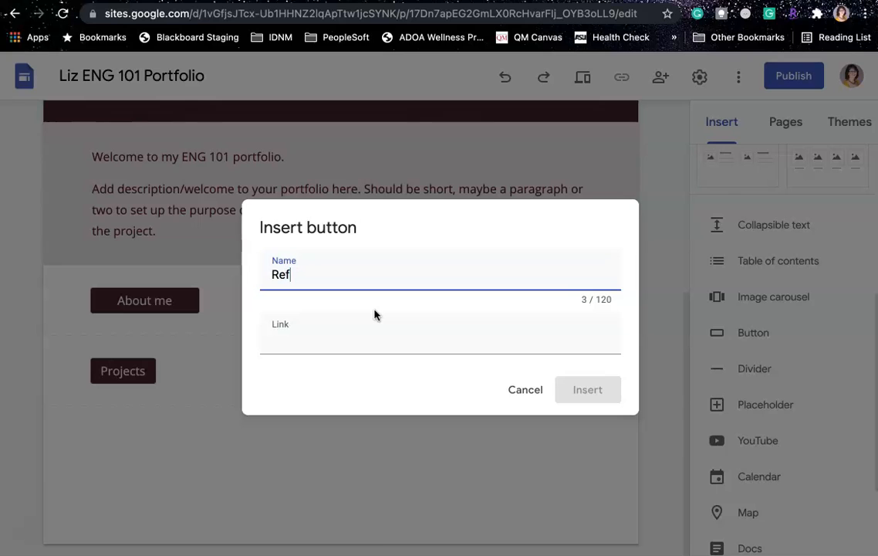
pyautogui.click(321, 329)
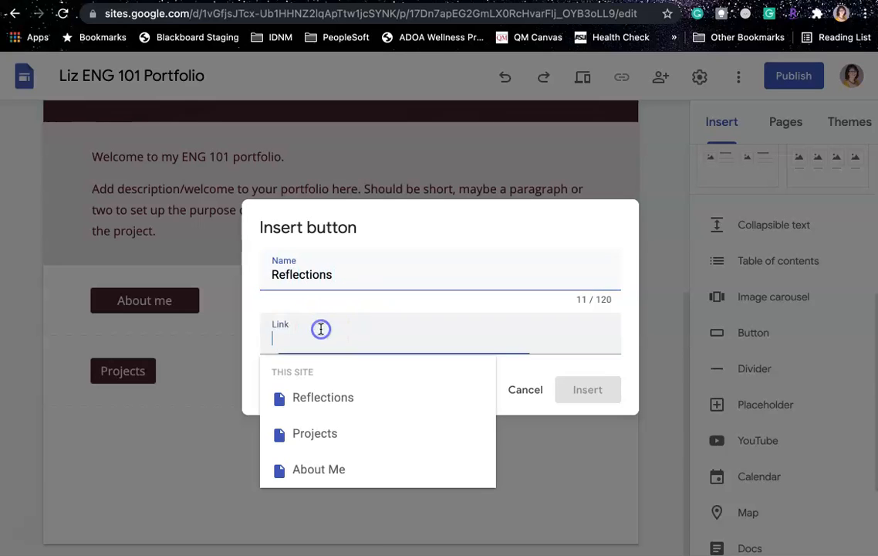
pyautogui.click(324, 398)
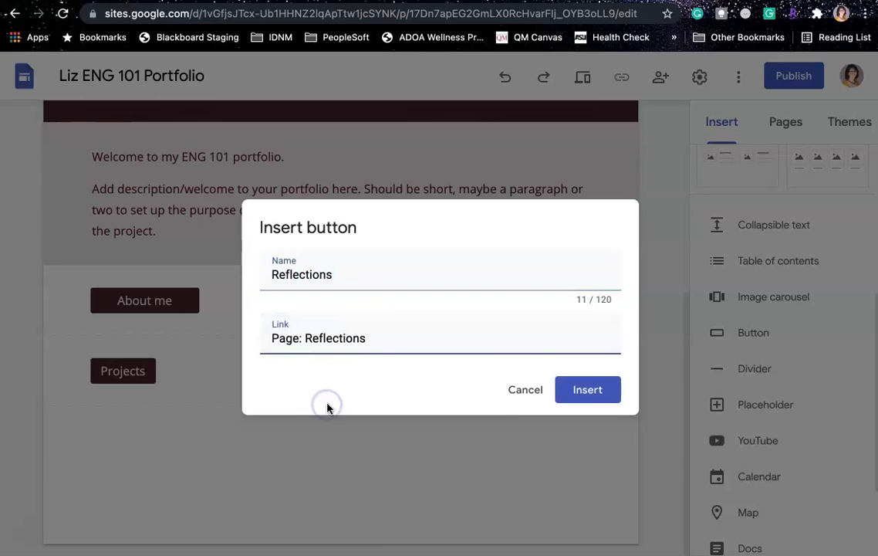
pyautogui.click(591, 388)
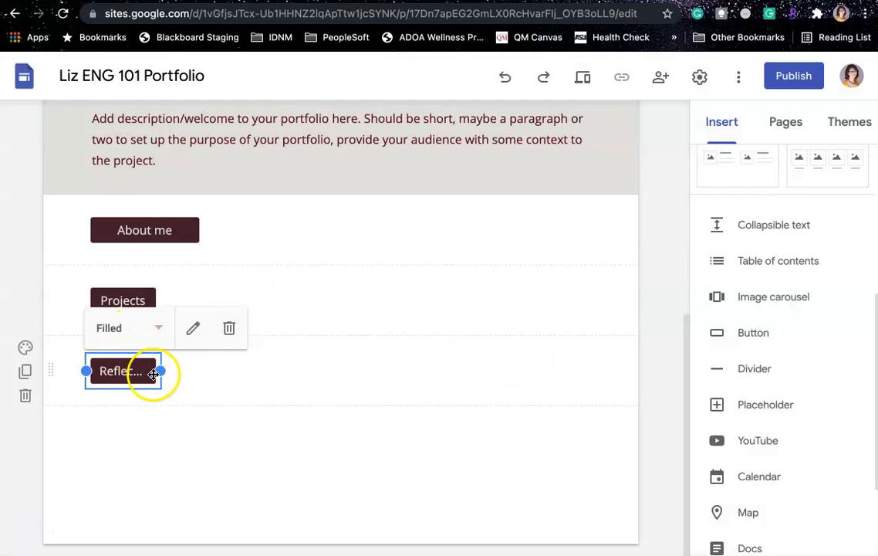
pyautogui.moveTo(162, 371); pyautogui.dragTo(203, 370)
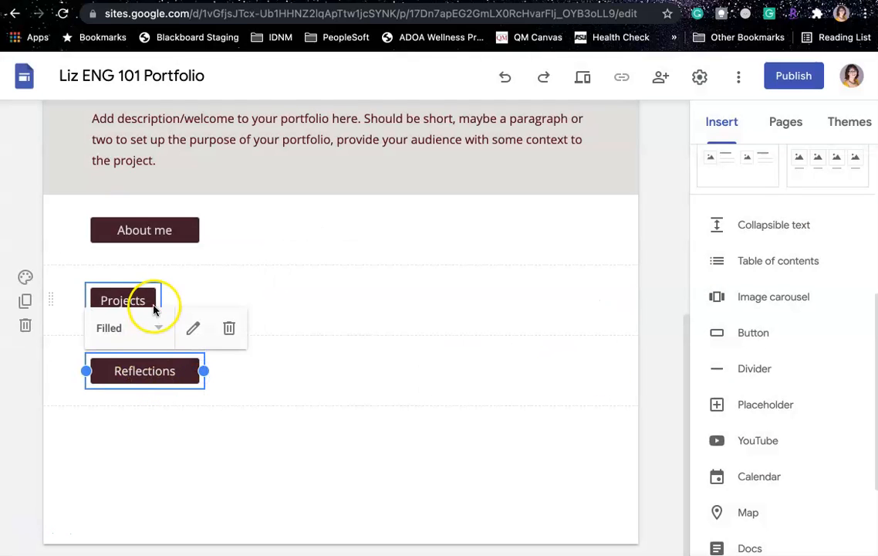
# Arrange the About me, Projects and Reflections buttons in one centred row below the Home page welcome text.
pyautogui.moveTo(126, 293); pyautogui.dragTo(276, 245)
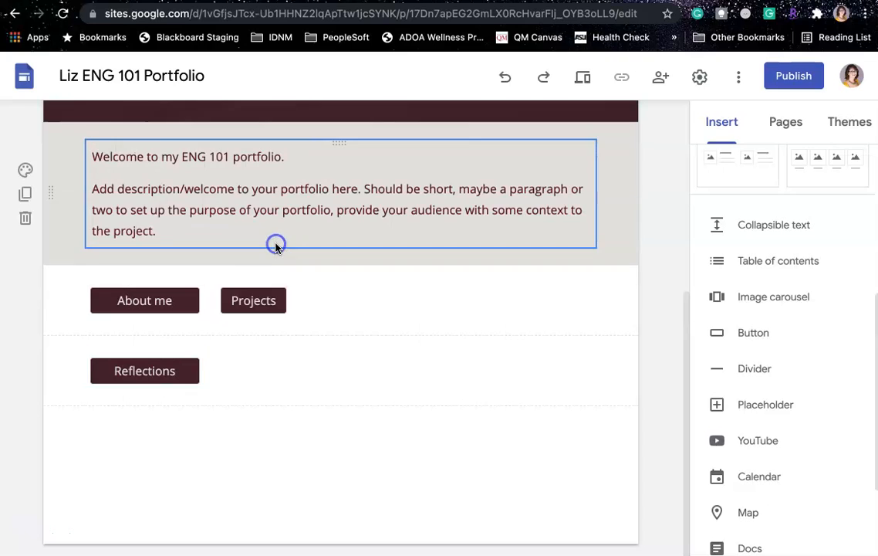
pyautogui.click(167, 367)
pyautogui.moveTo(143, 369); pyautogui.dragTo(447, 287)
pyautogui.click(250, 369)
pyautogui.moveTo(249, 369); pyautogui.dragTo(340, 363)
pyautogui.click(142, 360)
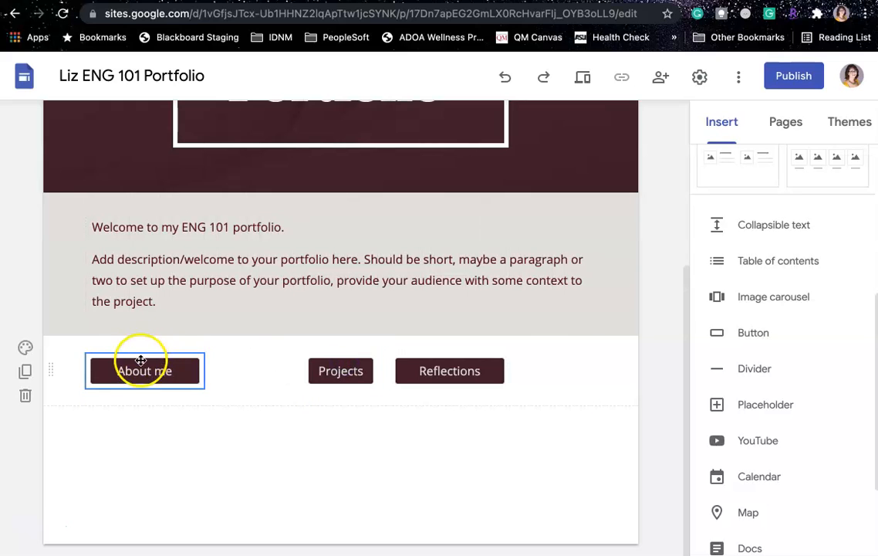
pyautogui.moveTo(144, 370); pyautogui.dragTo(229, 364)
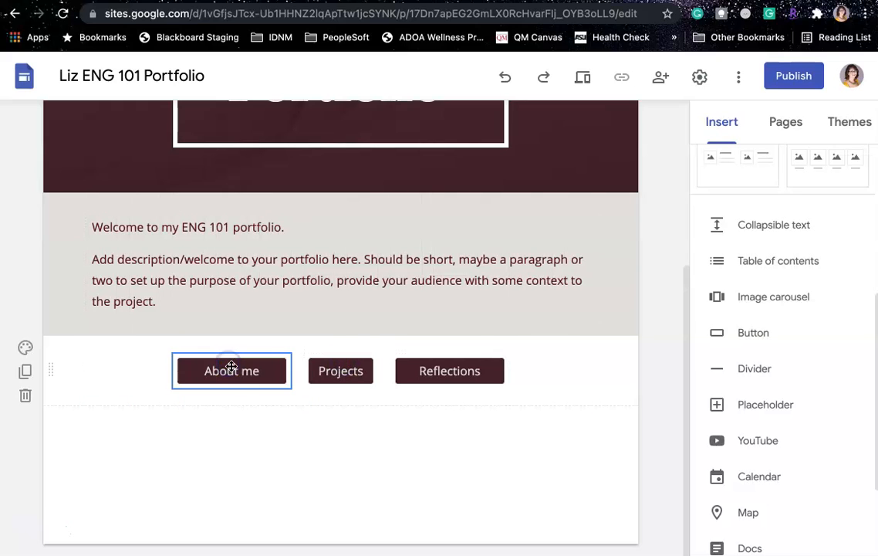
pyautogui.click(265, 466)
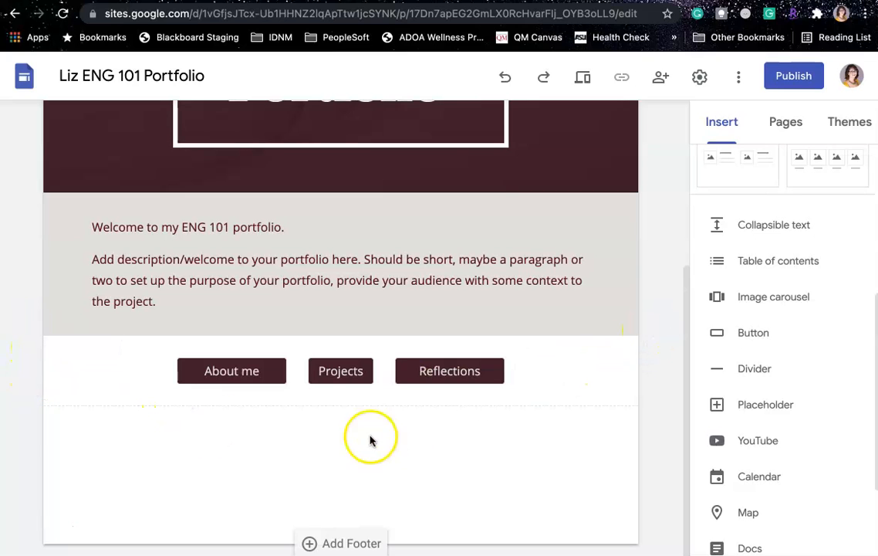
# Insert a placeholder on the Projects page, centre it below the intro text, and check which content types it accepts.
pyautogui.scroll(4, 348, 301)
pyautogui.click(535, 129)
pyautogui.scroll(-1, 421, 442)
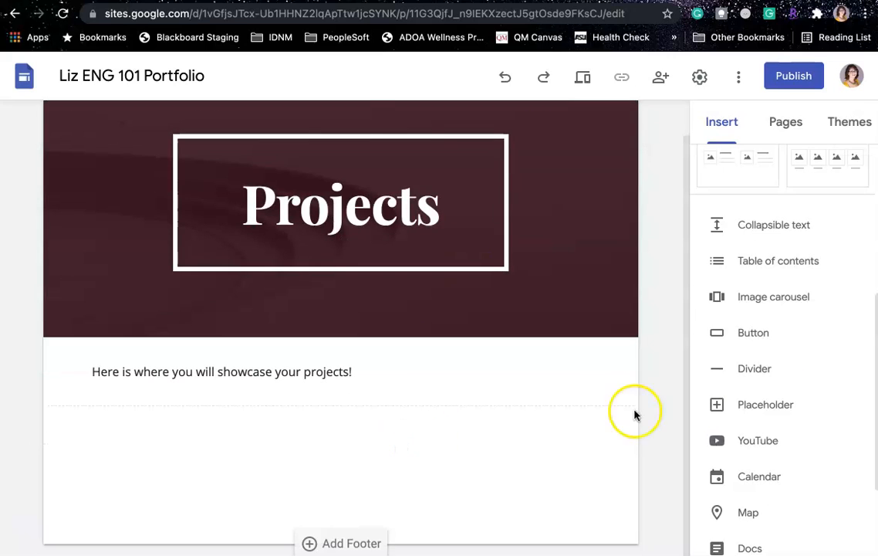
pyautogui.click(761, 409)
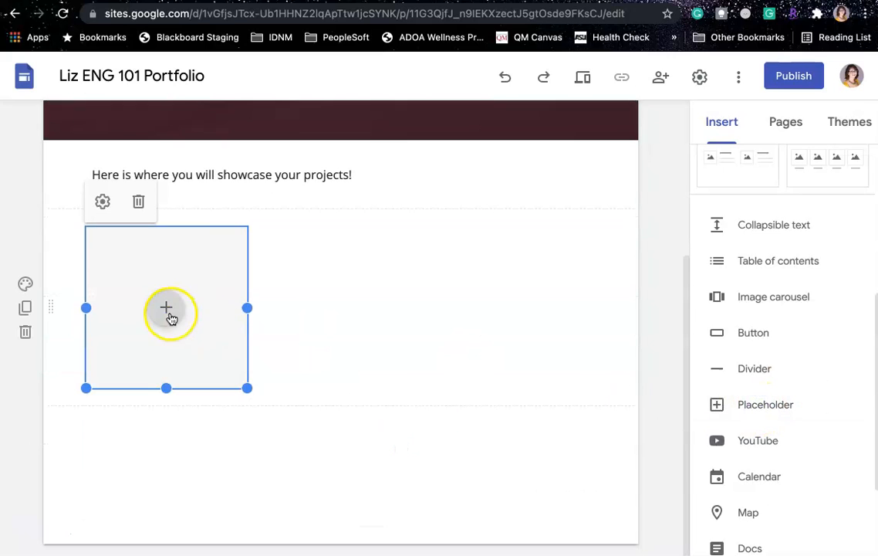
pyautogui.moveTo(203, 288); pyautogui.dragTo(353, 253)
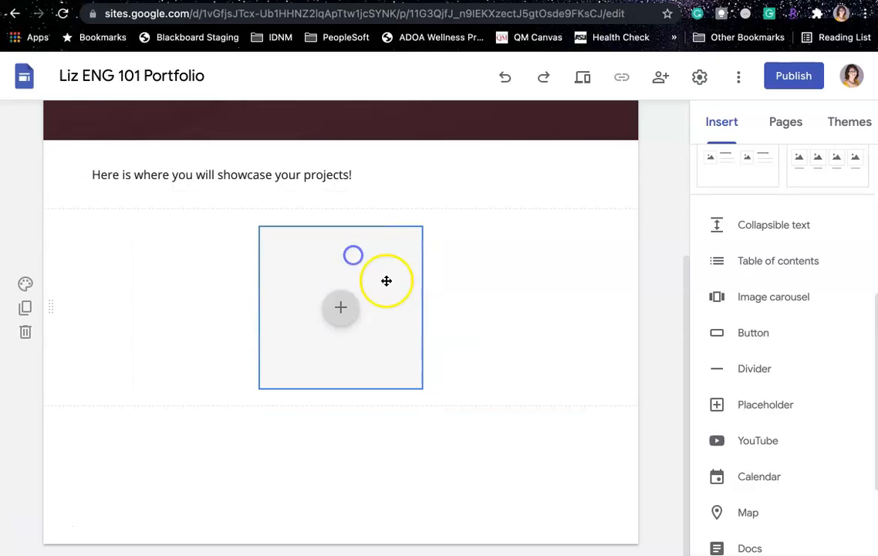
pyautogui.click(342, 308)
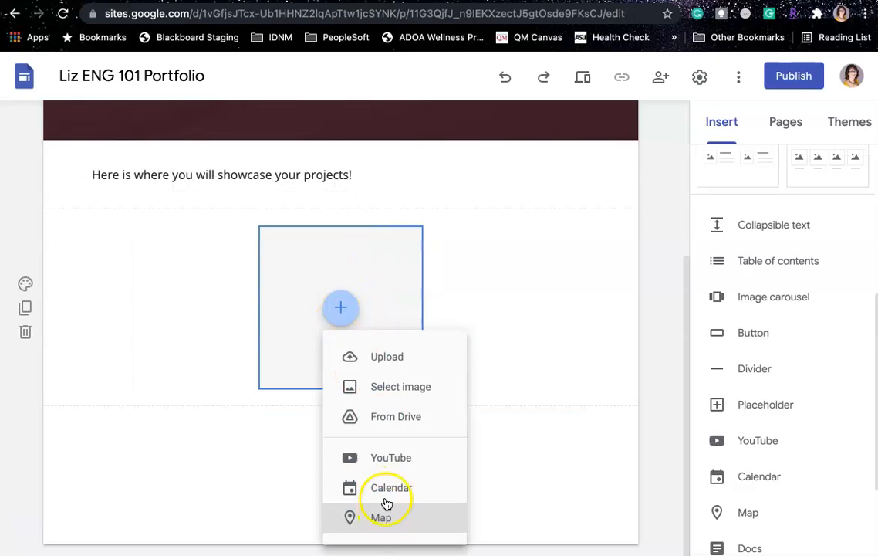
pyautogui.click(211, 496)
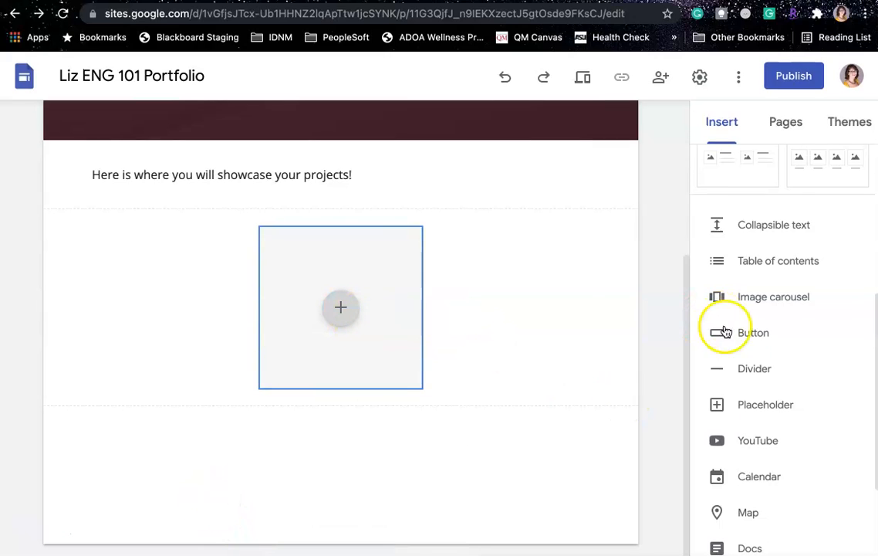
# Insert the recent Google Slides presentation "Tips and Tricks for Engaging Online Students" below the placeholder on the Projects page.
pyautogui.scroll(-3, 769, 457)
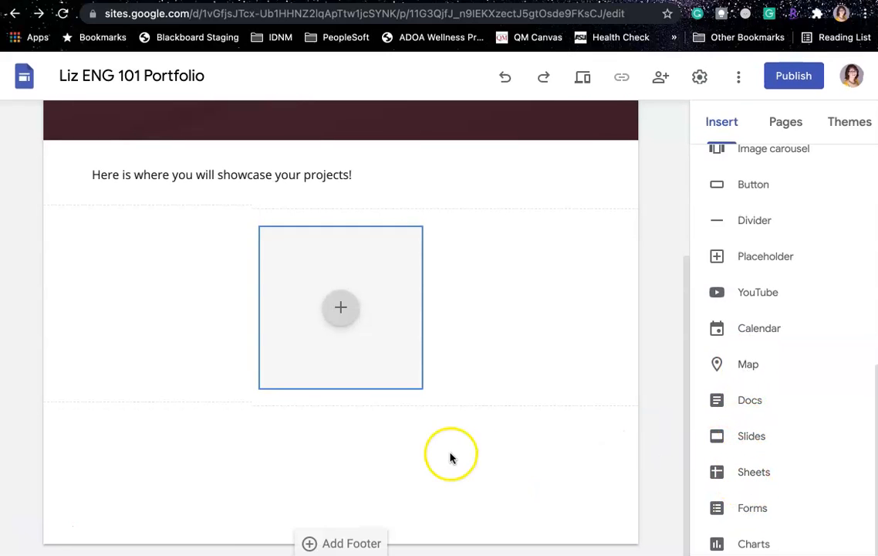
pyautogui.click(751, 439)
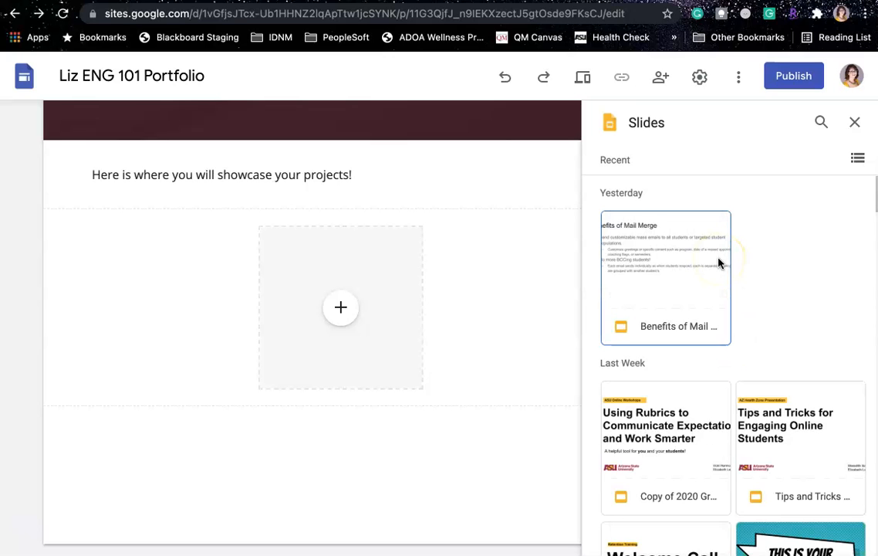
pyautogui.scroll(-1, 750, 316)
pyautogui.scroll(-1, 750, 316)
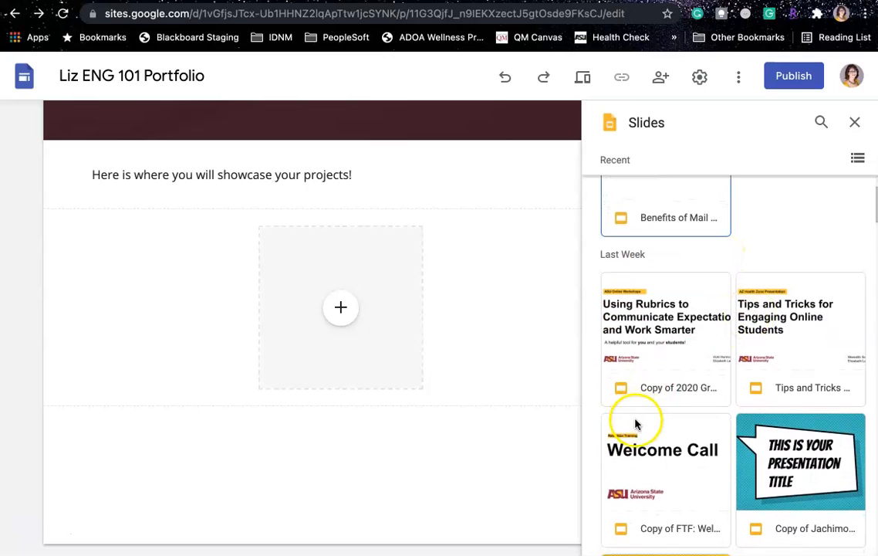
pyautogui.scroll(-1, 637, 424)
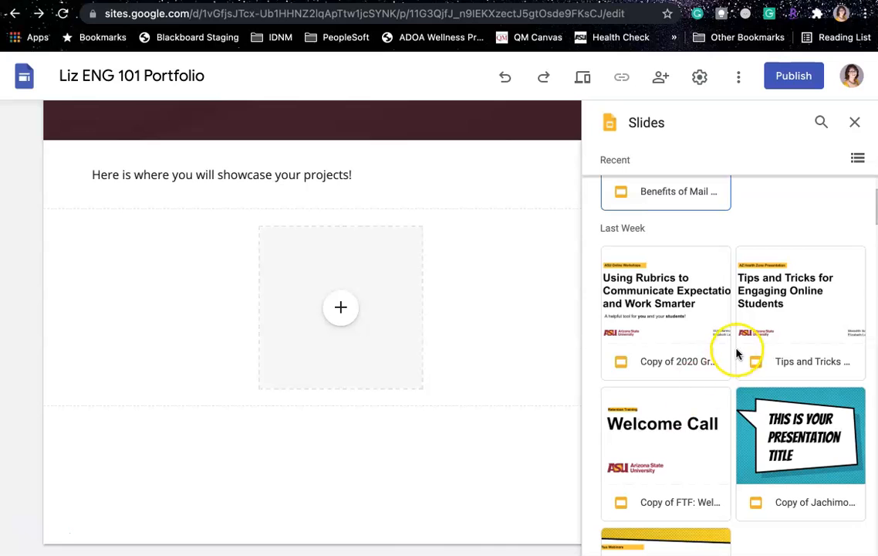
pyautogui.scroll(-2, 691, 421)
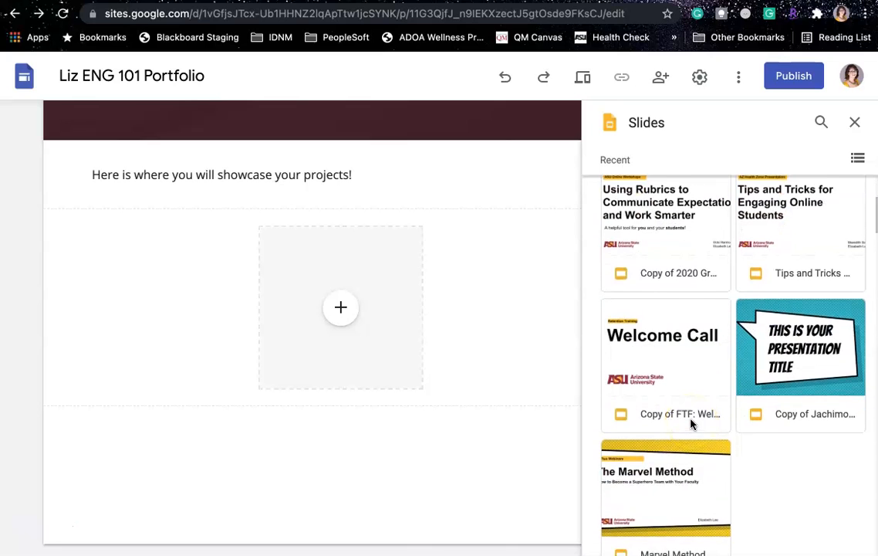
pyautogui.scroll(4, 691, 422)
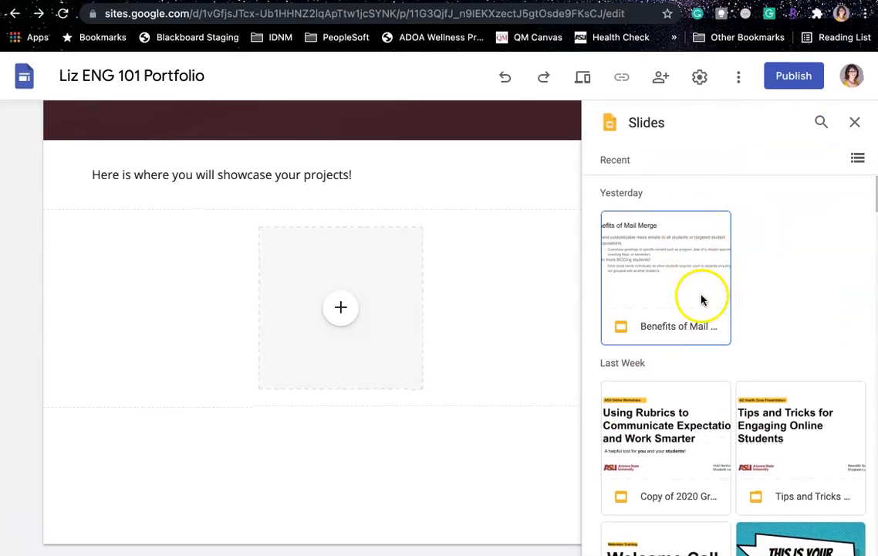
pyautogui.scroll(-3, 700, 298)
pyautogui.click(798, 313)
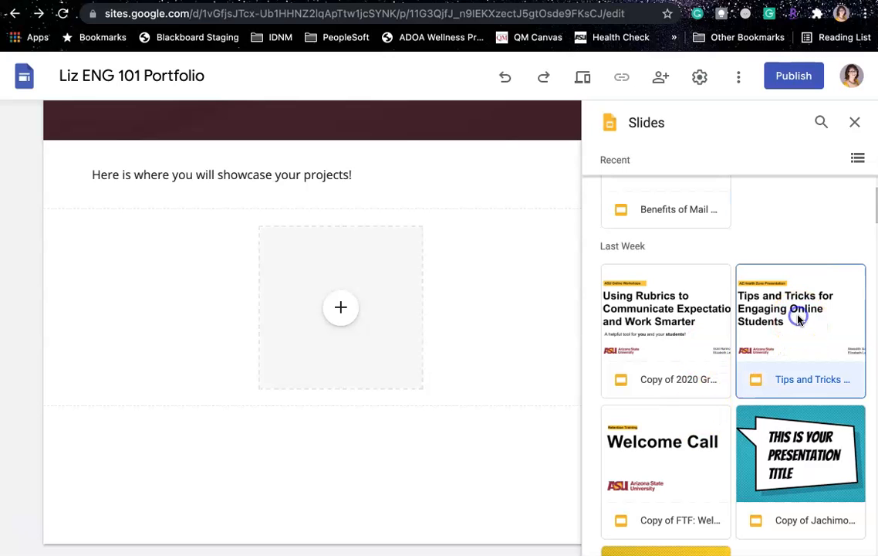
pyautogui.click(840, 543)
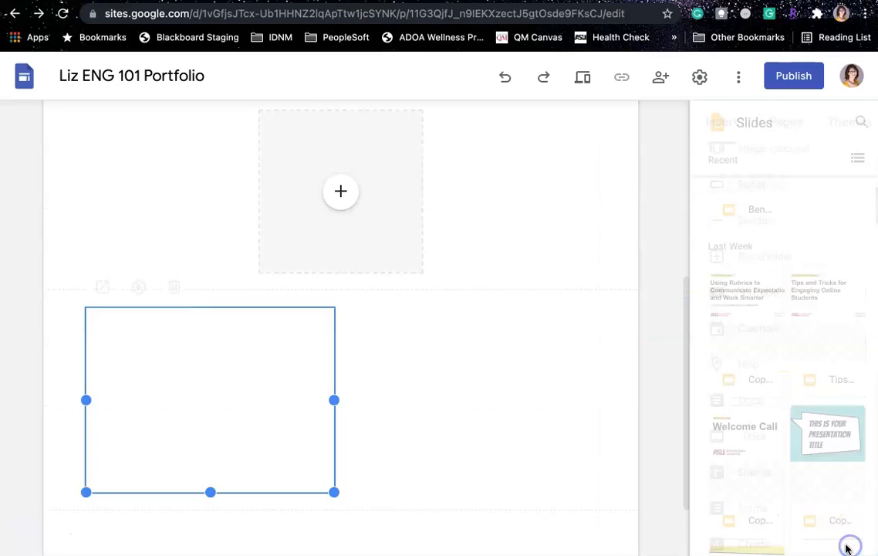
# Enlarge the embedded slide presentation and centre it in its section of the Projects page.
pyautogui.moveTo(207, 289); pyautogui.dragTo(343, 287)
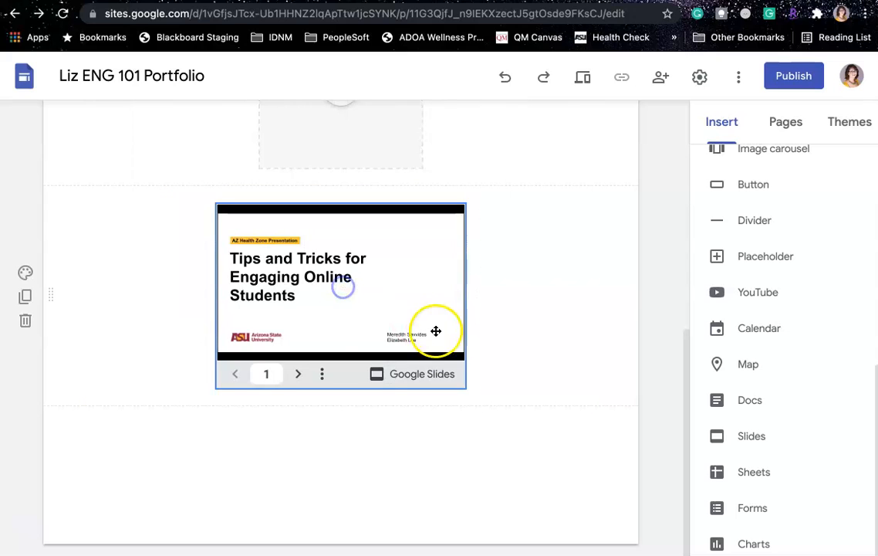
pyautogui.click(367, 281)
pyautogui.moveTo(465, 388); pyautogui.dragTo(593, 507)
pyautogui.moveTo(474, 318); pyautogui.dragTo(340, 312)
pyautogui.scroll(-3, 437, 355)
# Open the YouTube video picker for the Projects page and try a search for ASU videos.
pyautogui.click(757, 295)
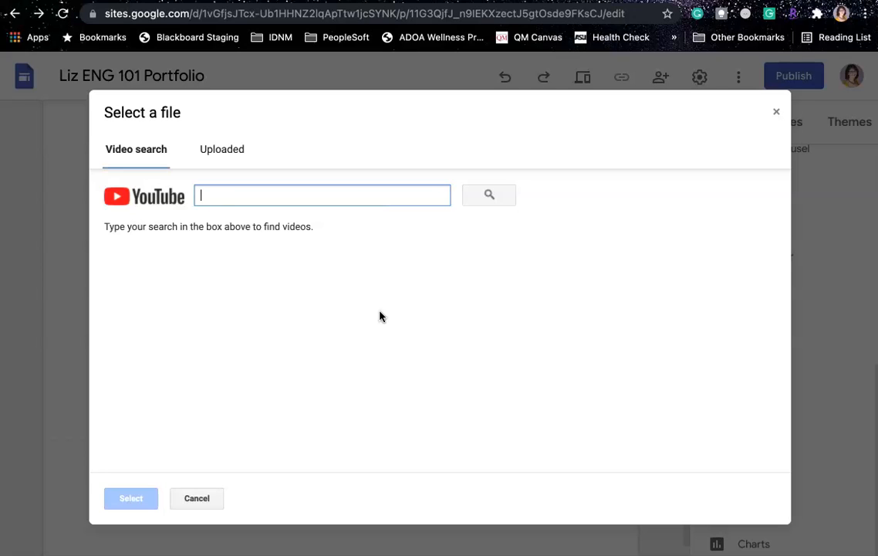
pyautogui.write('ASU')
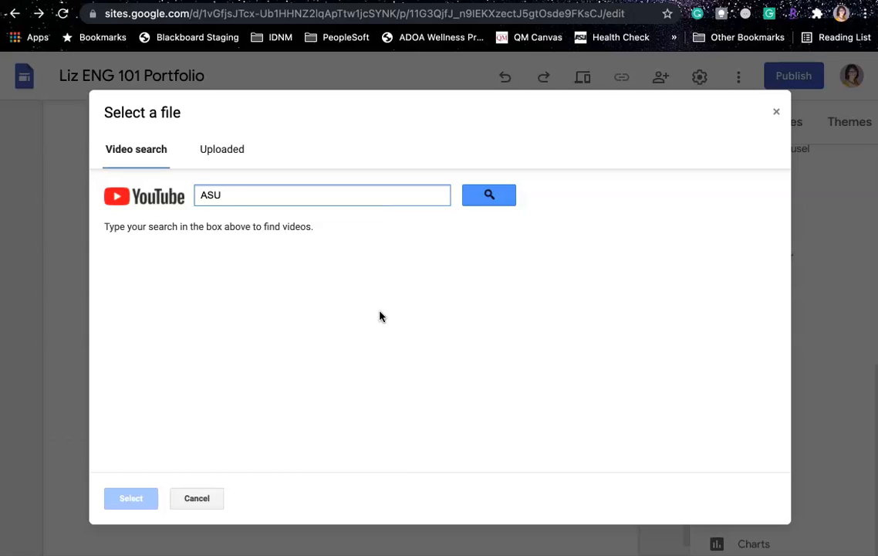
pyautogui.write(' FOWOMP')
pyautogui.press('Return')
pyautogui.click(280, 306)
pyautogui.doubleClick(235, 196)
pyautogui.press('BackSpace')
pyautogui.press('BackSpace')
# Insert the uploaded YouTube video "Professional Video" and centre it below the slide presentation.
pyautogui.click(219, 146)
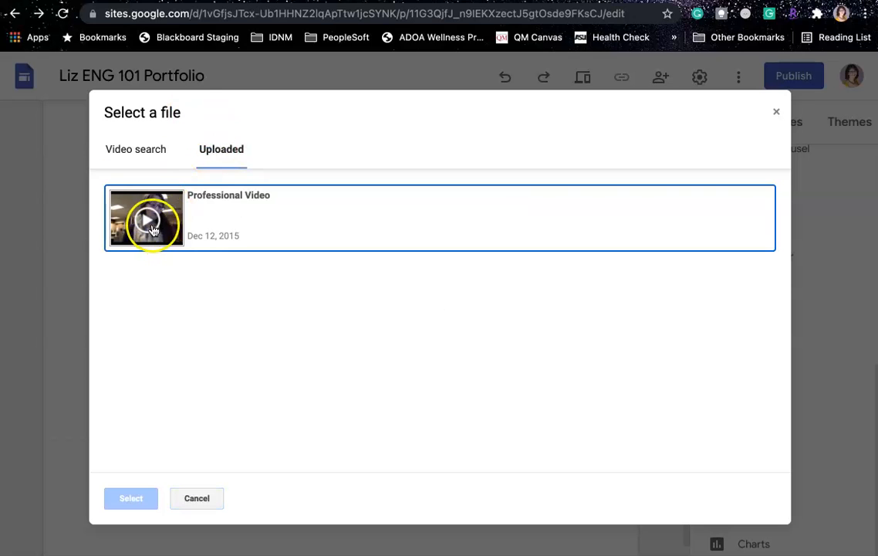
pyautogui.click(222, 204)
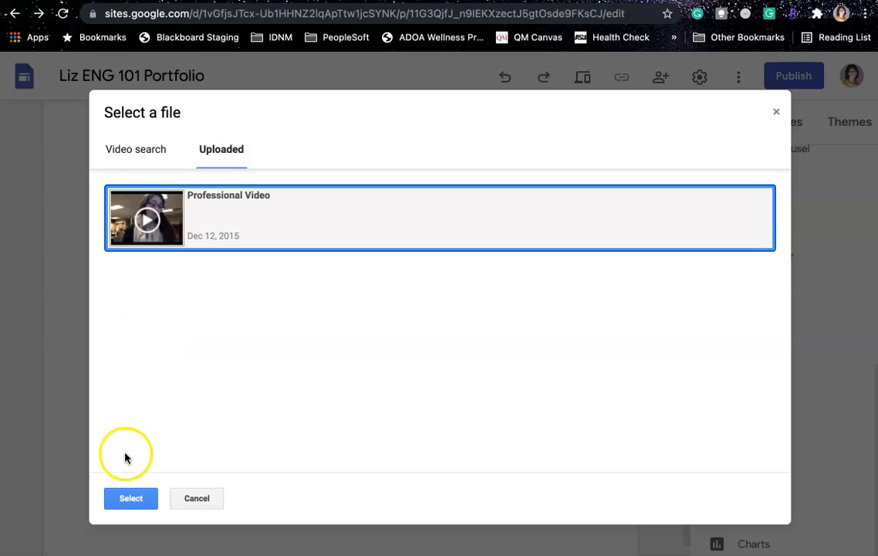
pyautogui.click(126, 500)
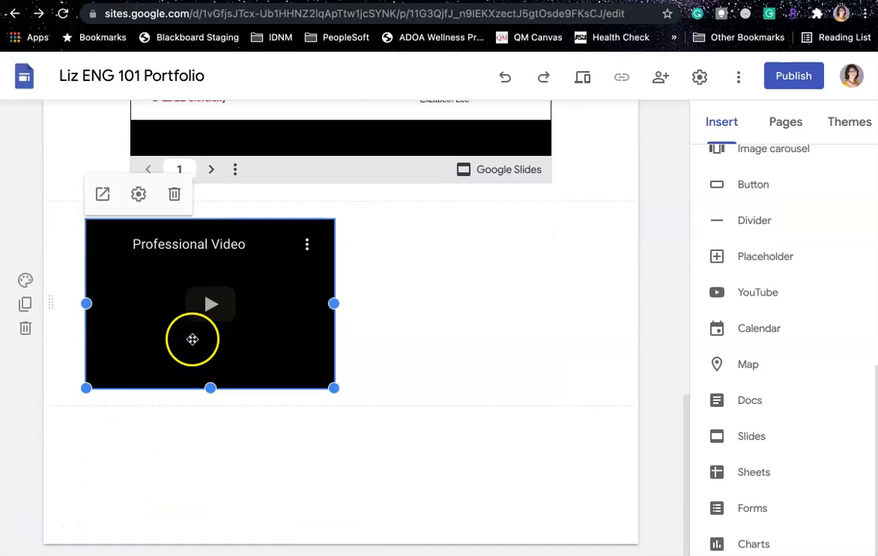
pyautogui.moveTo(193, 366); pyautogui.dragTo(352, 356)
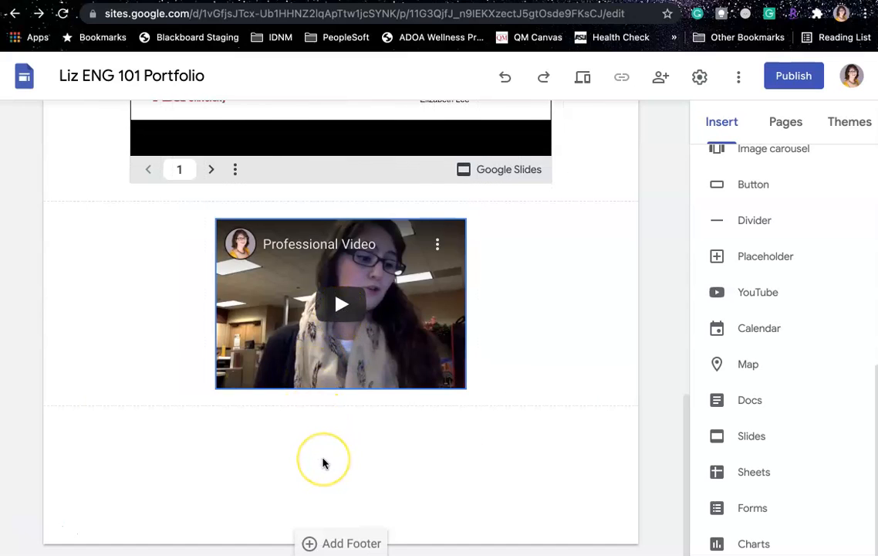
# Review the Projects page layout with its embedded presentation and video.
pyautogui.click(29, 535)
pyautogui.click(255, 377)
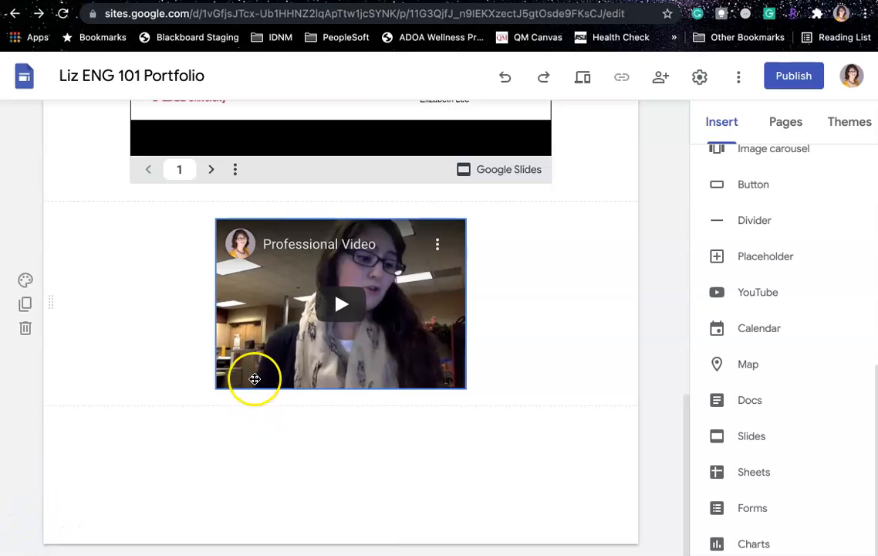
pyautogui.scroll(5, 255, 377)
pyautogui.scroll(2, 254, 378)
pyautogui.scroll(-6, 254, 378)
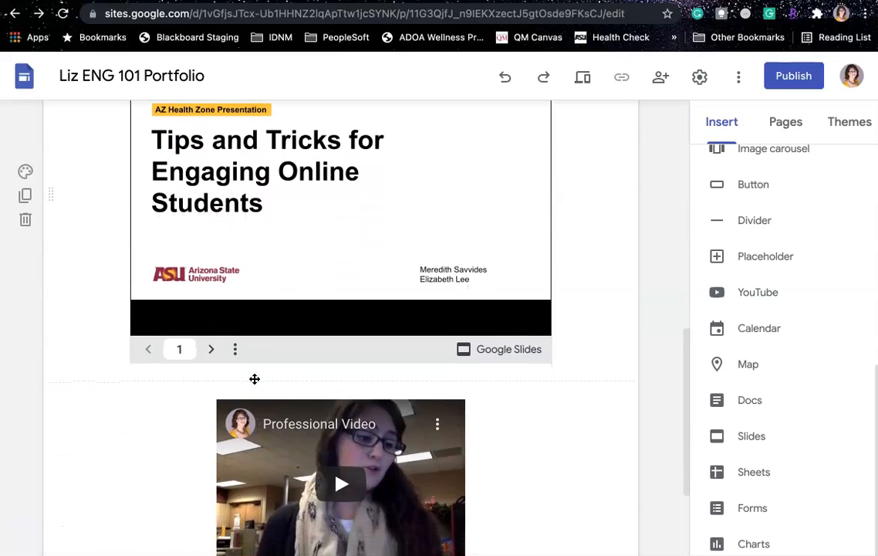
# Open the Reflections page of the portfolio site for editing.
pyautogui.click(255, 379)
pyautogui.scroll(-3, 272, 400)
pyautogui.scroll(6, 273, 399)
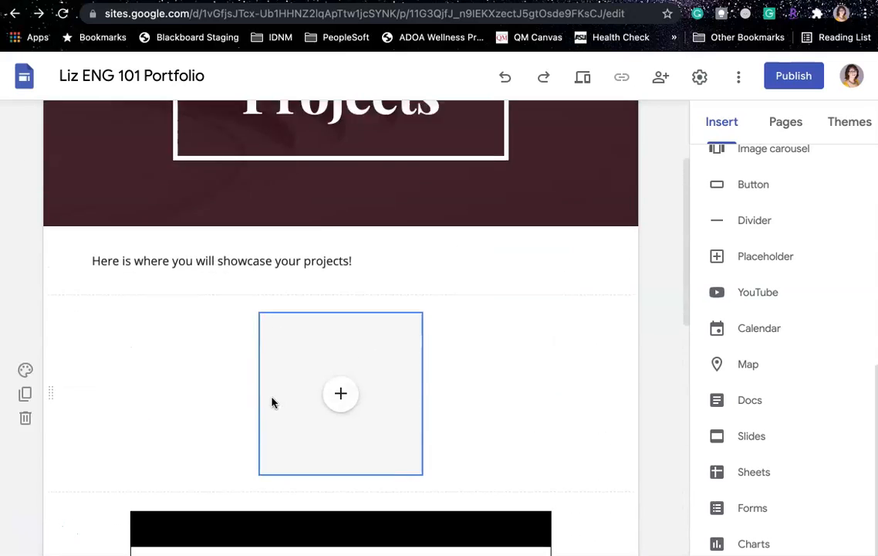
pyautogui.scroll(2, 272, 402)
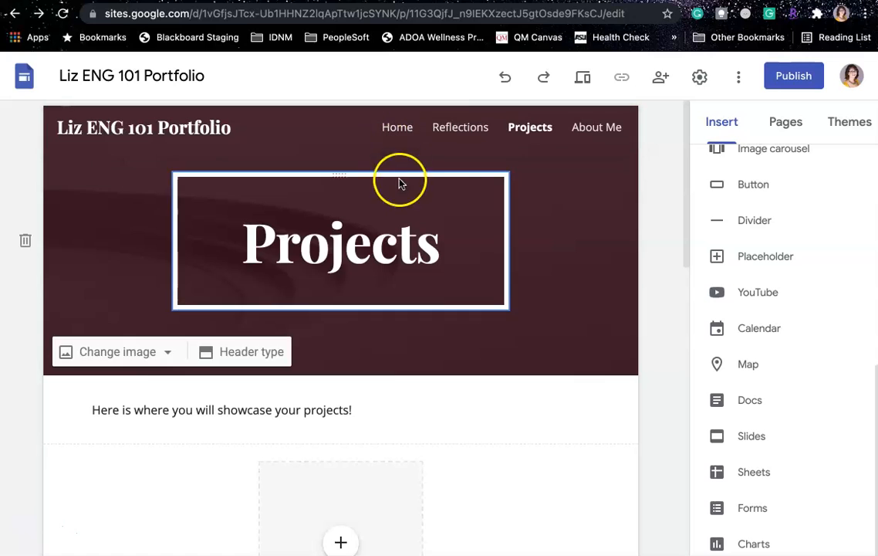
pyautogui.click(461, 128)
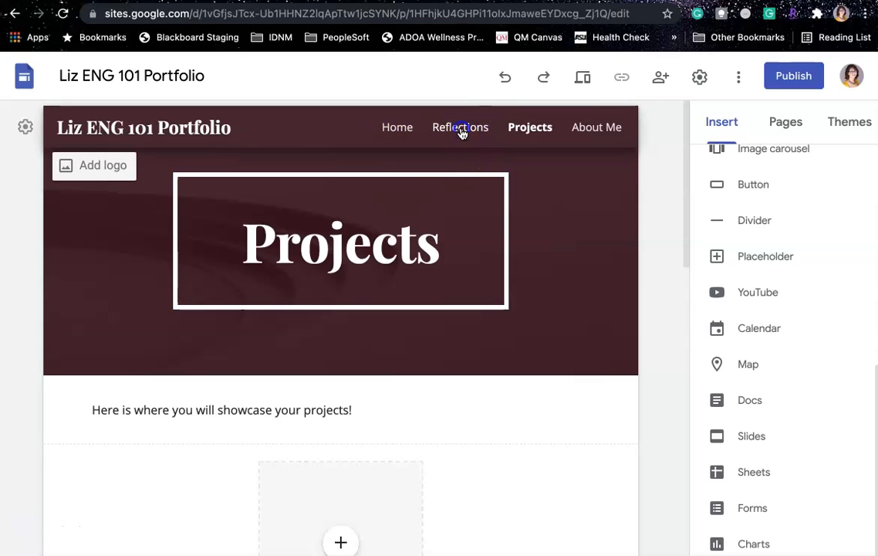
# Make the embedded Google Doc on the Reflections page much taller, keeping it nearly the full content width.
pyautogui.scroll(-5, 403, 348)
pyautogui.scroll(5, 785, 178)
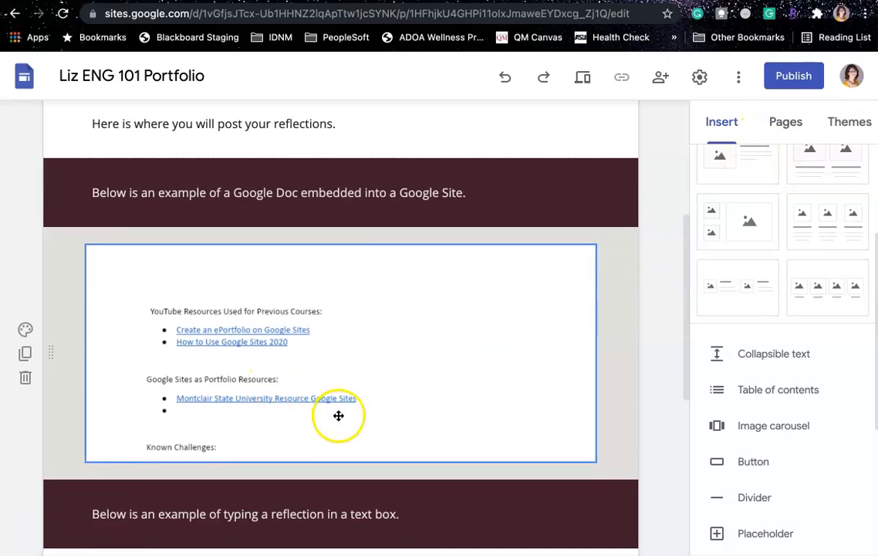
pyautogui.scroll(-2, 340, 414)
pyautogui.click(438, 291)
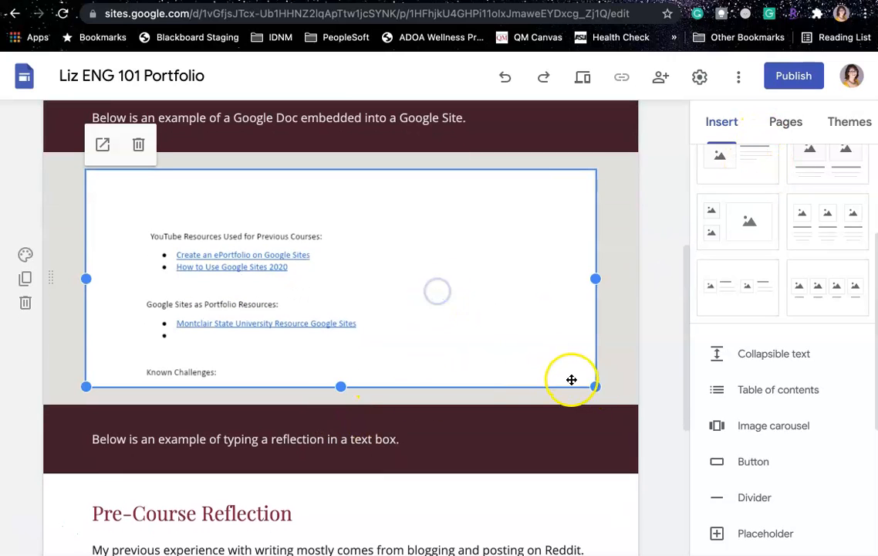
pyautogui.moveTo(598, 389); pyautogui.dragTo(576, 554)
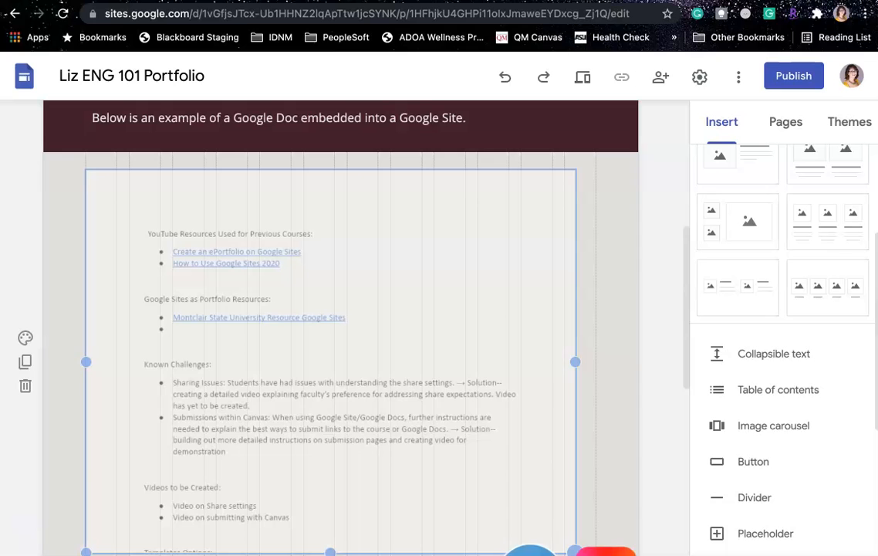
pyautogui.scroll(-3, 557, 463)
pyautogui.moveTo(595, 453); pyautogui.dragTo(617, 552)
pyautogui.scroll(4, 512, 351)
pyautogui.scroll(-4, 512, 353)
pyautogui.scroll(8, 512, 353)
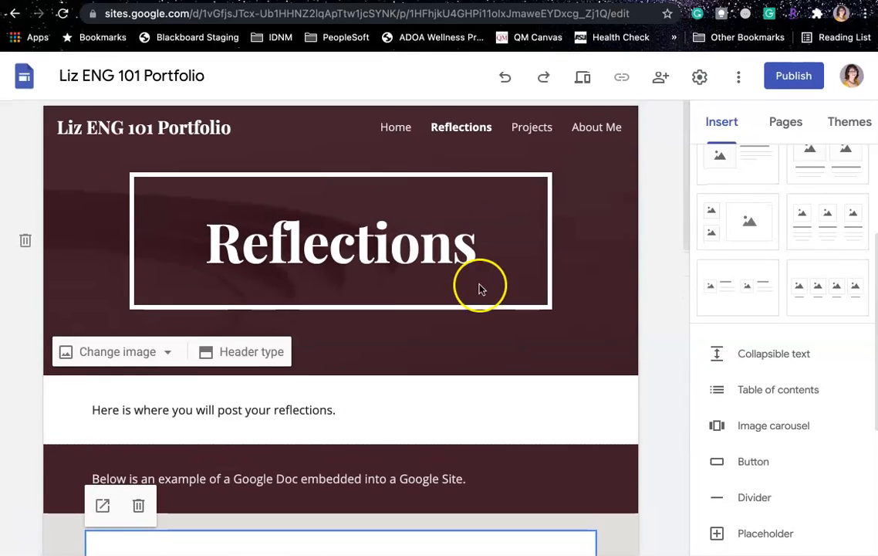
# Preview the site from the Home page and test the "About me" navigation button.
pyautogui.click(398, 130)
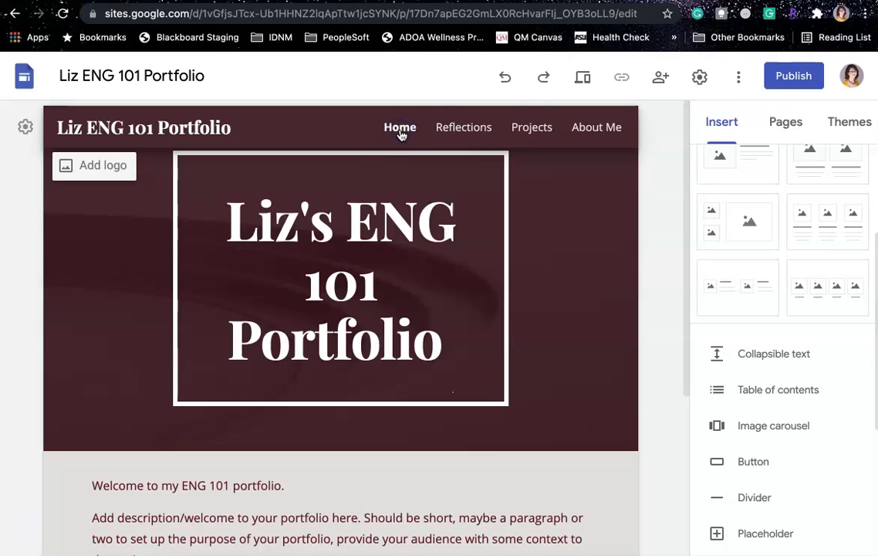
pyautogui.click(584, 77)
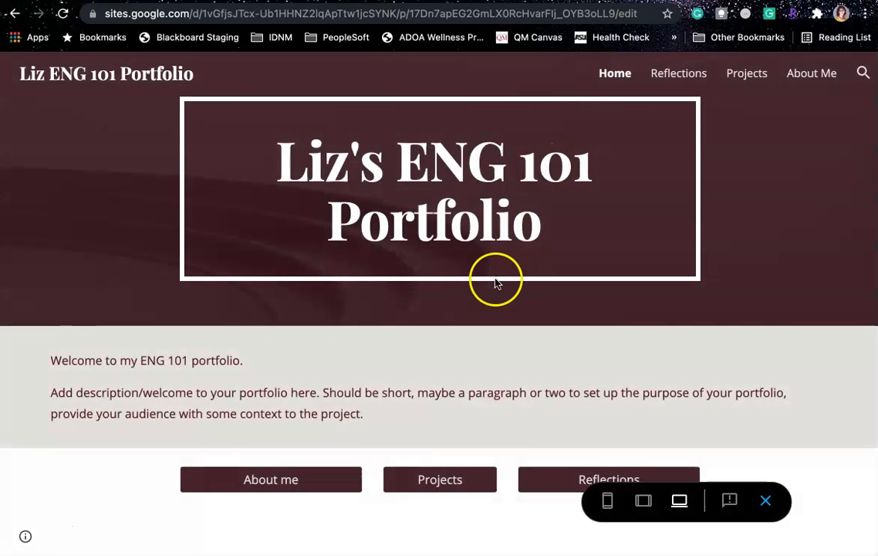
pyautogui.click(250, 474)
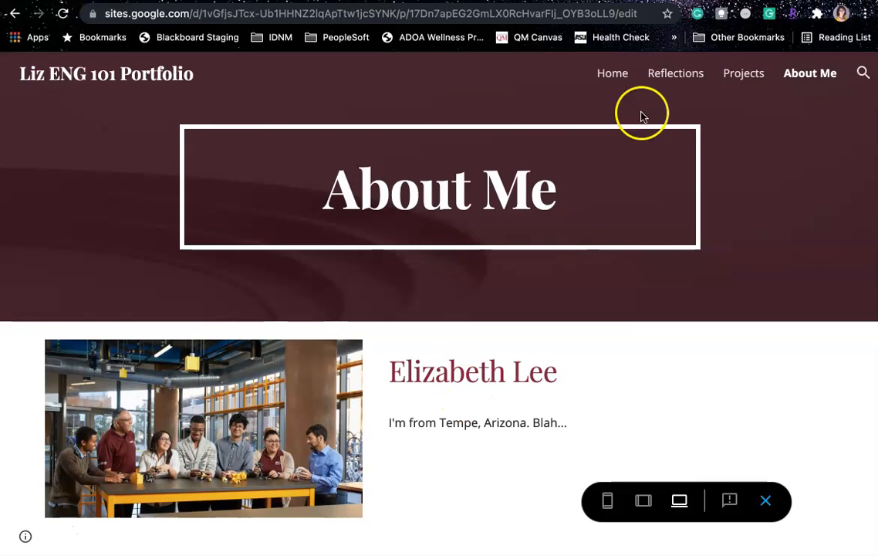
# Examine the Reflections page in the preview, including the embedded Google Doc and the text-box reflection below it.
pyautogui.click(674, 77)
pyautogui.scroll(-5, 530, 335)
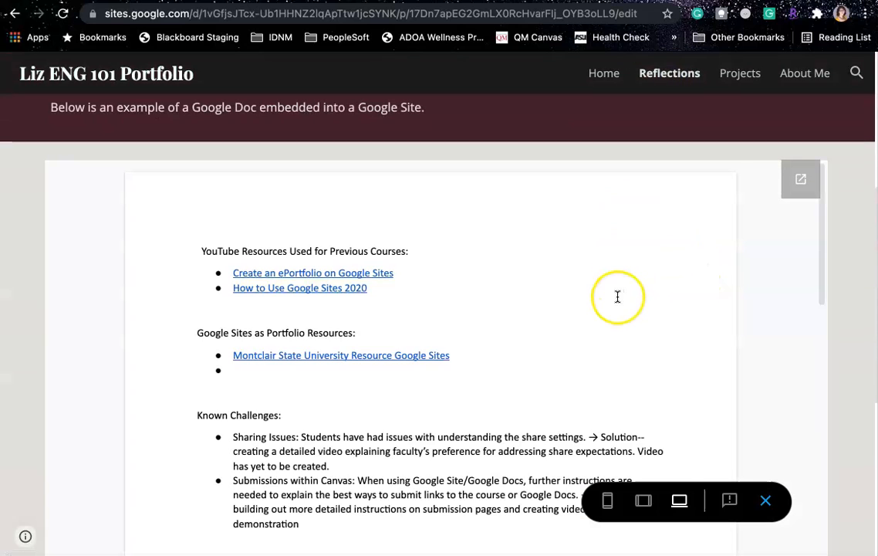
pyautogui.scroll(-3, 617, 297)
pyautogui.scroll(-10, 618, 296)
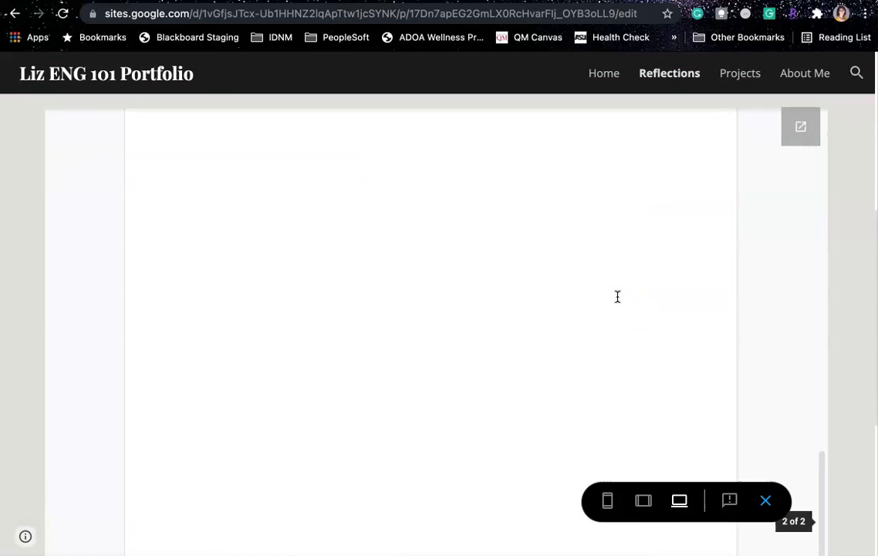
pyautogui.scroll(-1, 634, 298)
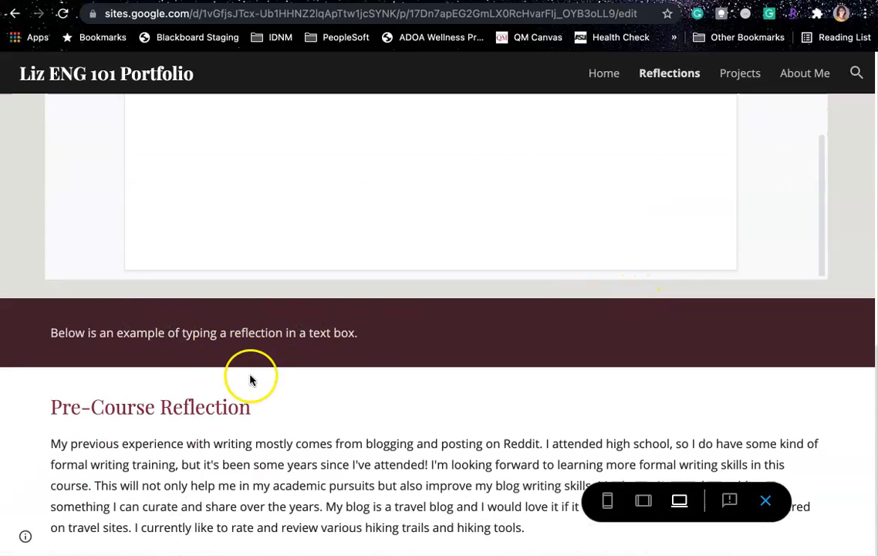
pyautogui.scroll(5, 296, 420)
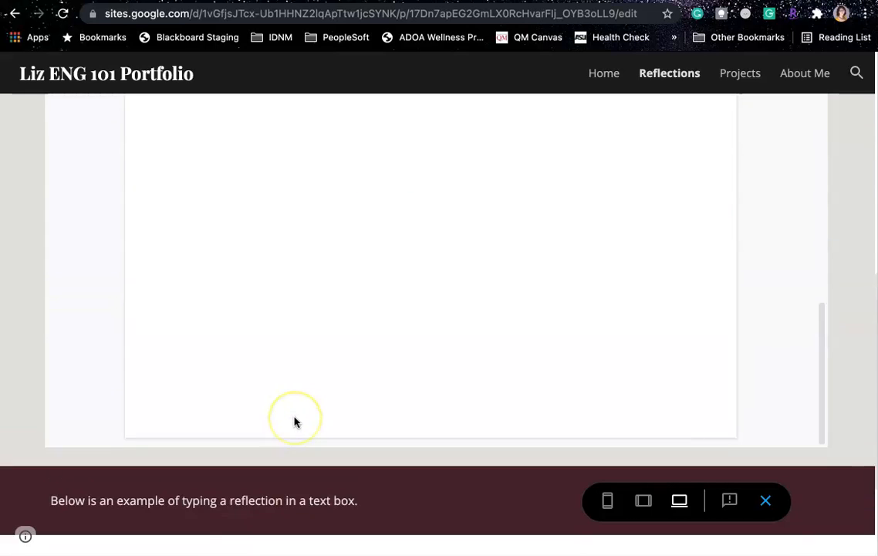
pyautogui.scroll(10, 294, 421)
pyautogui.scroll(-15, 294, 422)
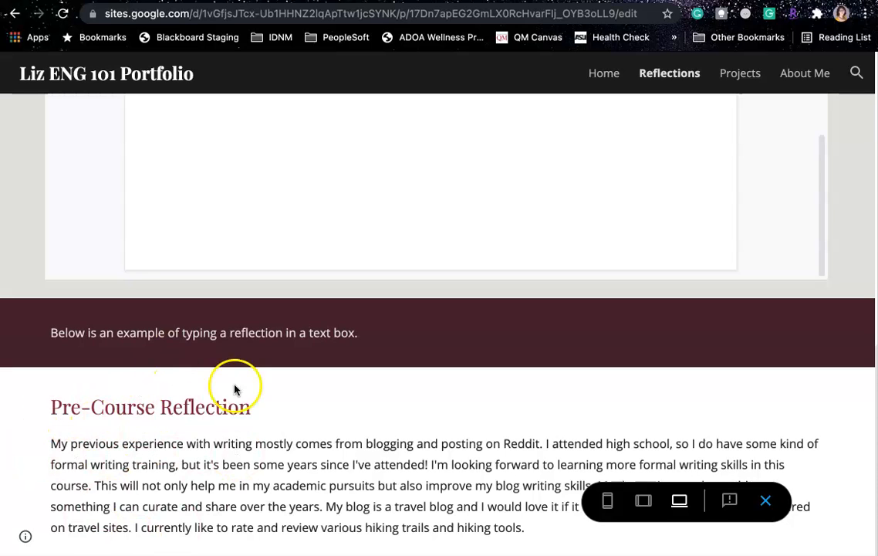
pyautogui.scroll(3, 185, 417)
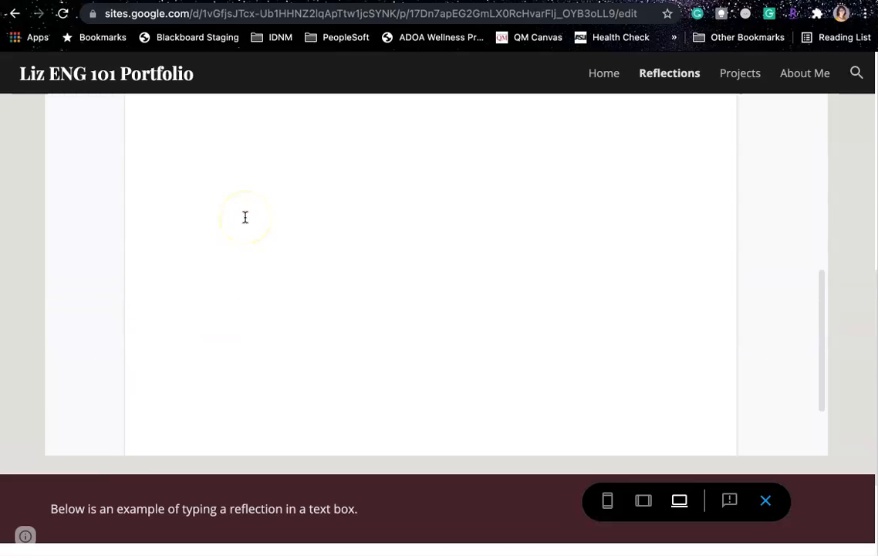
pyautogui.scroll(10, 245, 217)
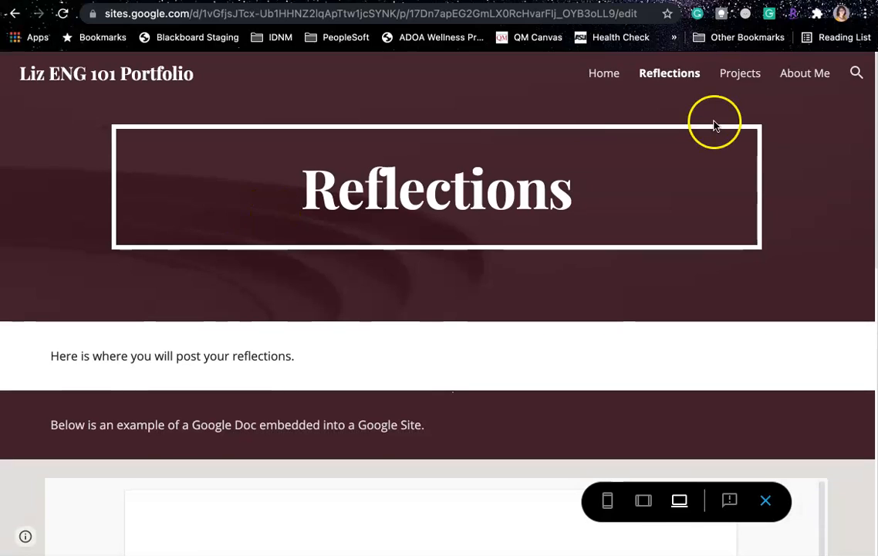
# Open the Projects page in the preview and page through the embedded slide presentation up to slide 9.
pyautogui.click(739, 74)
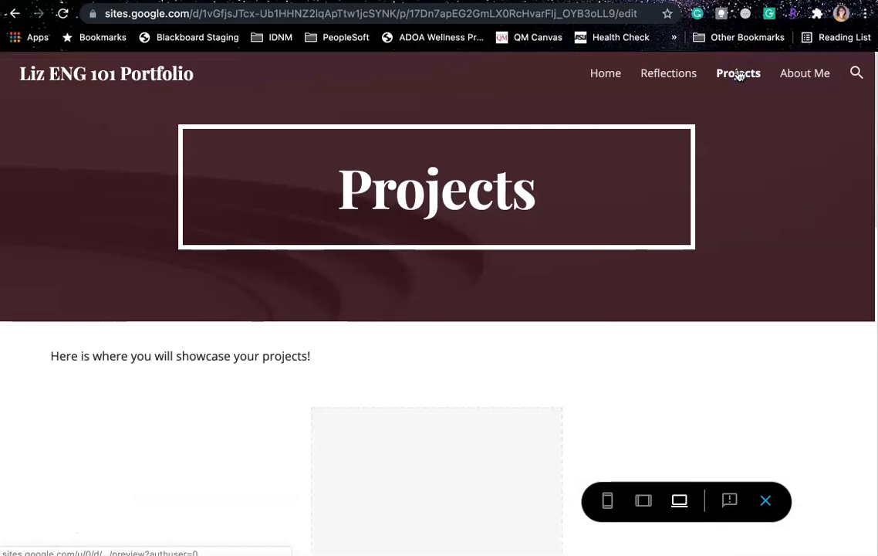
pyautogui.scroll(-4, 649, 218)
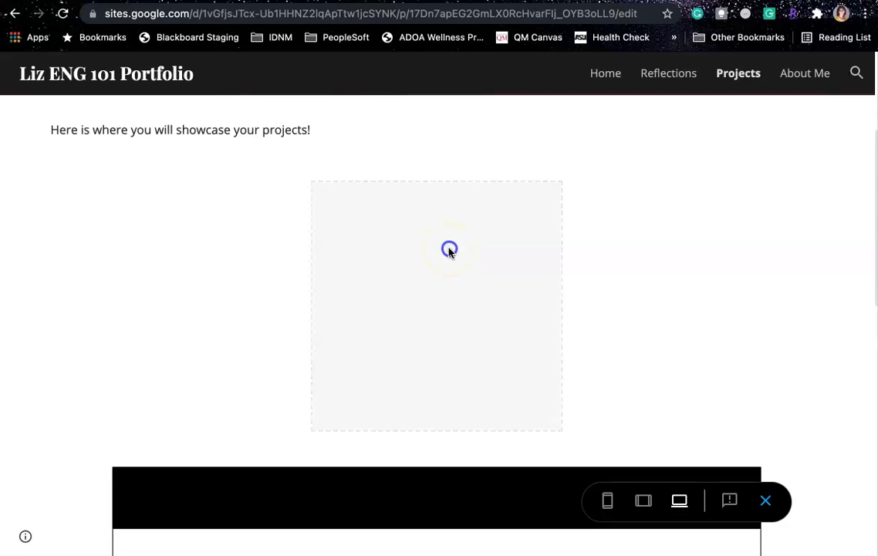
pyautogui.scroll(-8, 585, 281)
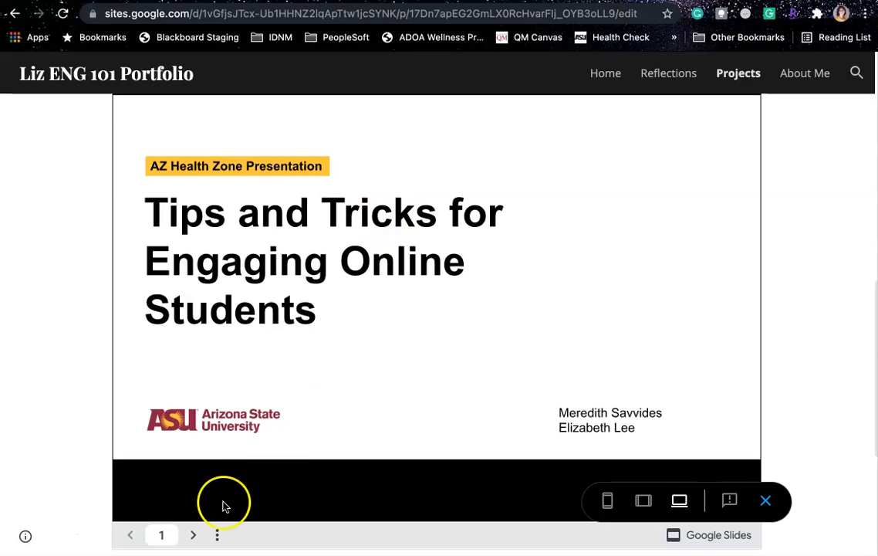
pyautogui.click(192, 540)
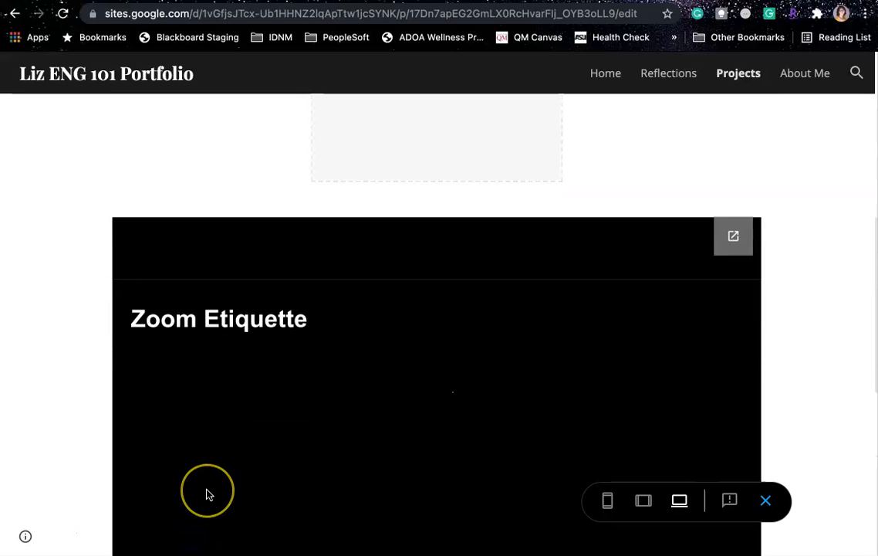
pyautogui.click(193, 540)
pyautogui.click(214, 419)
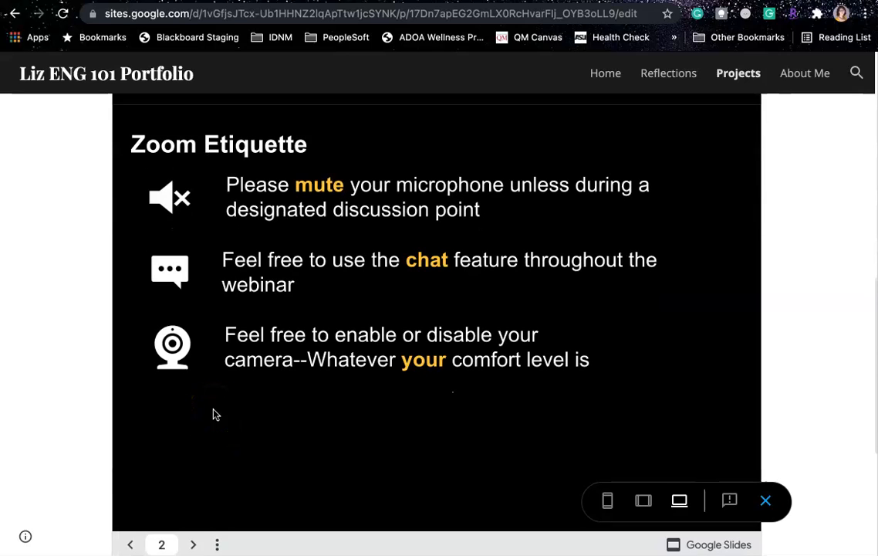
pyautogui.click(216, 414)
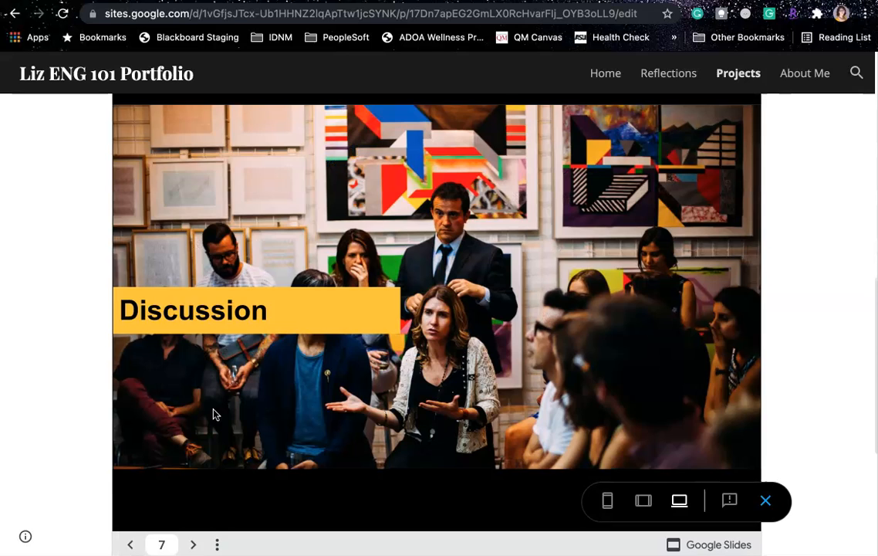
pyautogui.click(214, 415)
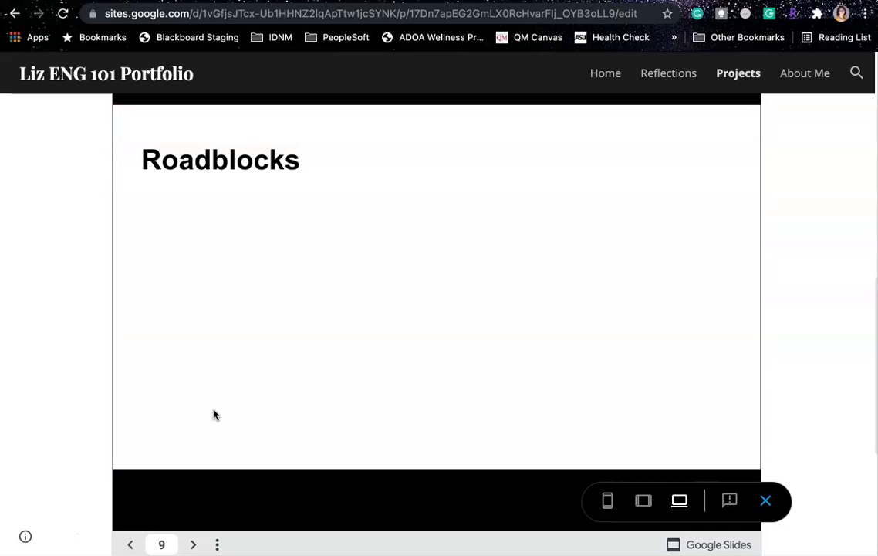
pyautogui.click(93, 399)
# Test playback of the embedded "Professional Video", pausing it and dismissing the suggested videos.
pyautogui.scroll(-5, 94, 399)
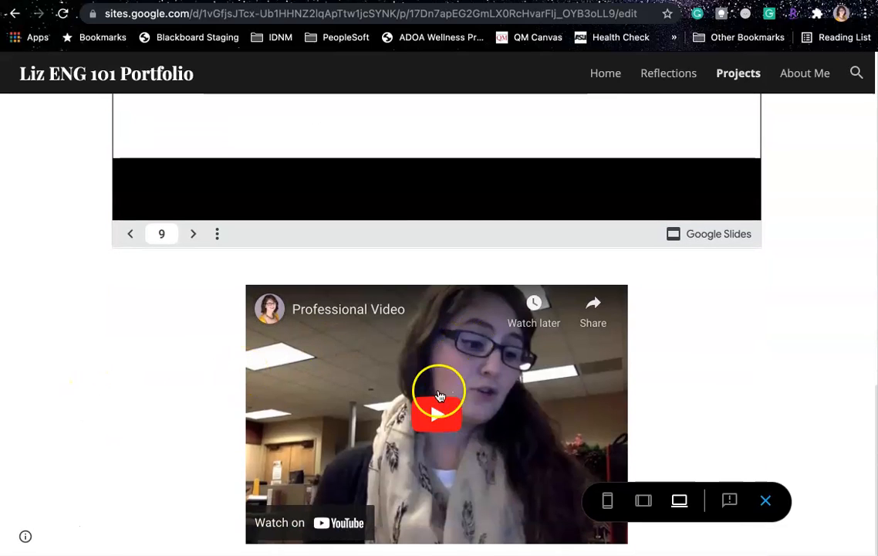
pyautogui.click(435, 418)
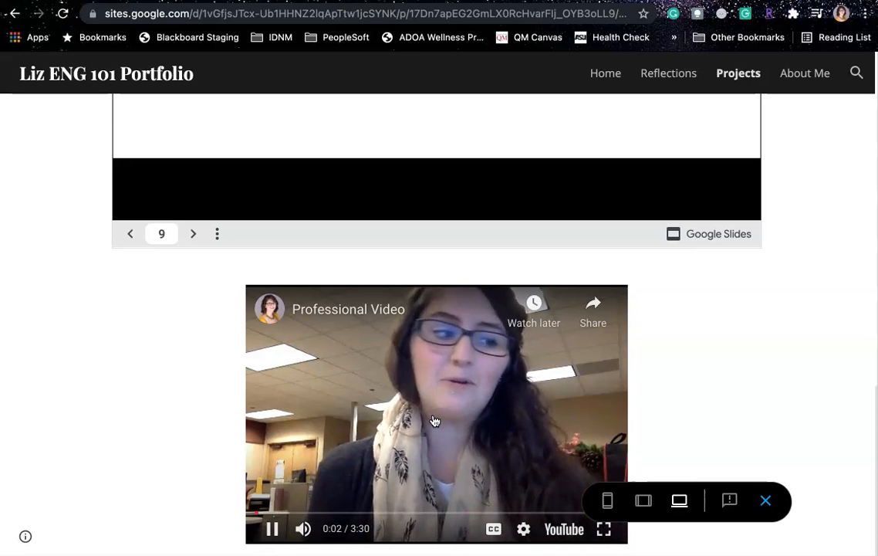
pyautogui.click(270, 528)
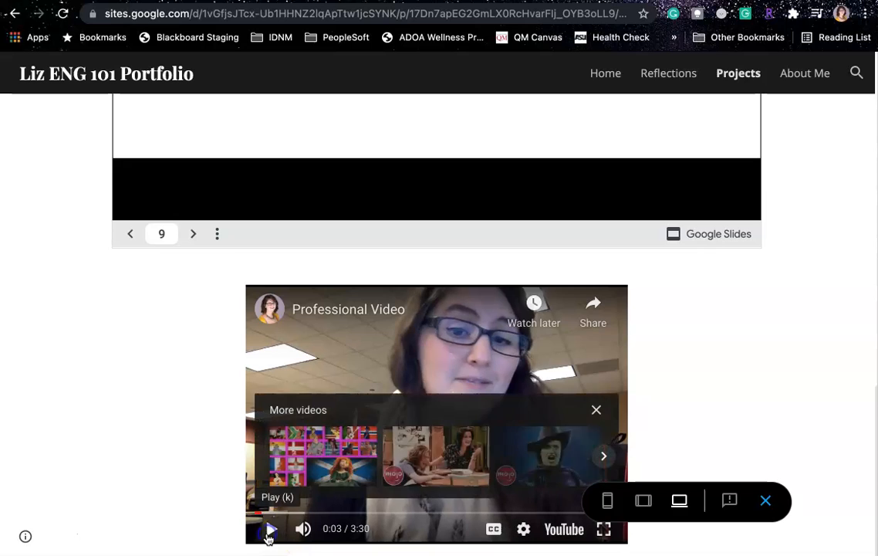
pyautogui.click(596, 416)
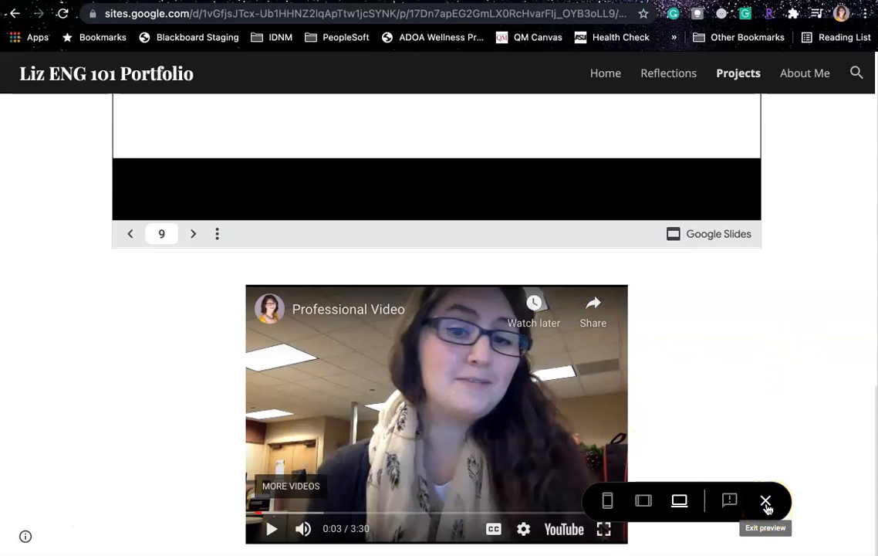
# Check the Projects page in phone and tablet previews, including the phone version's navigation menu.
pyautogui.click(608, 500)
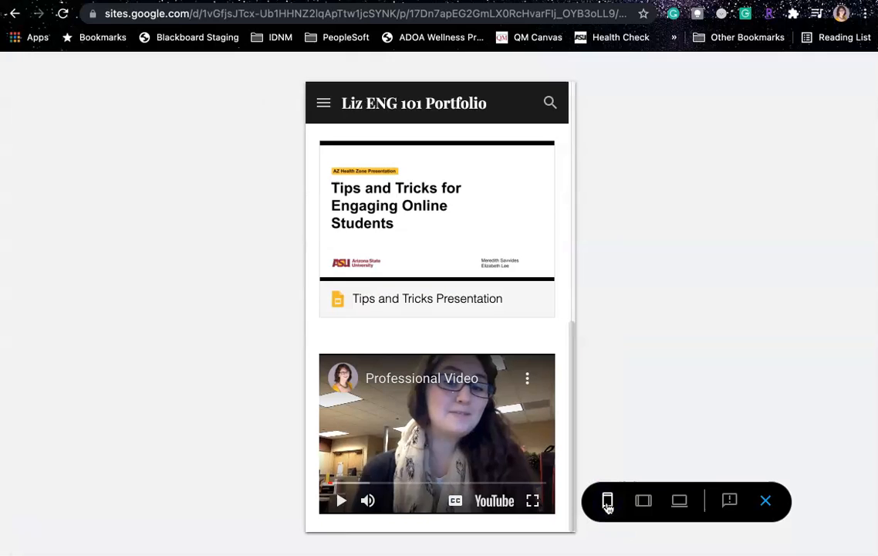
pyautogui.scroll(10, 476, 292)
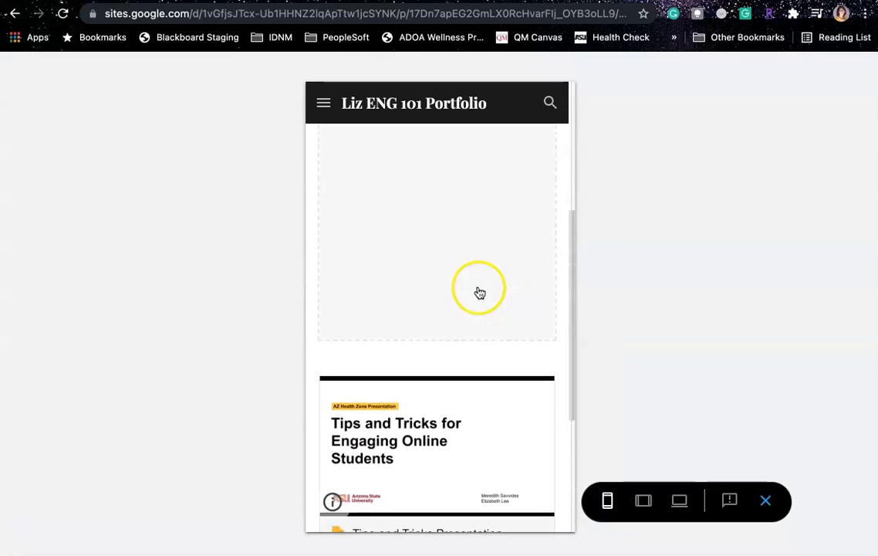
pyautogui.click(324, 103)
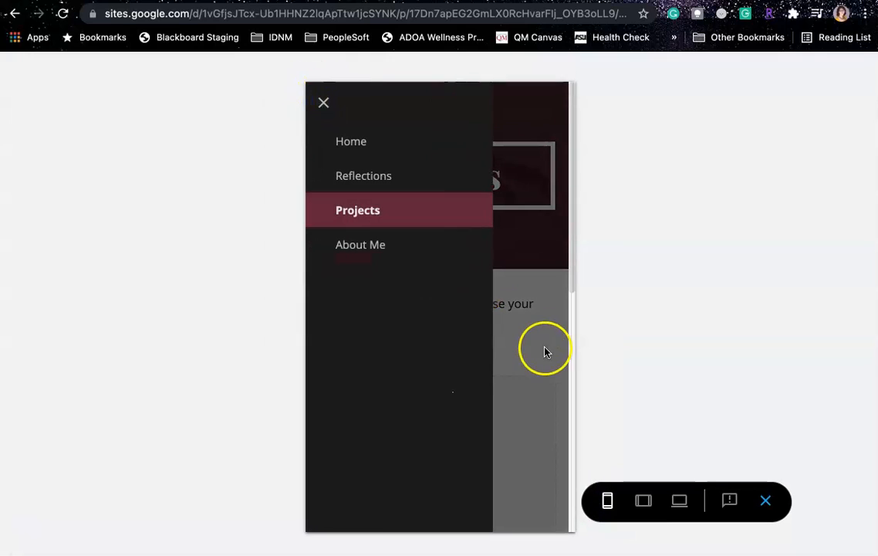
pyautogui.click(644, 501)
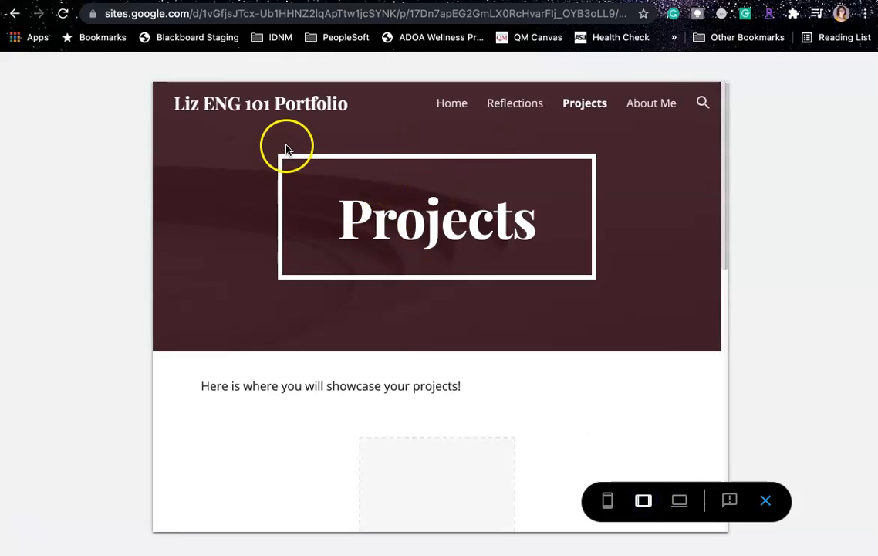
pyautogui.scroll(-3, 369, 255)
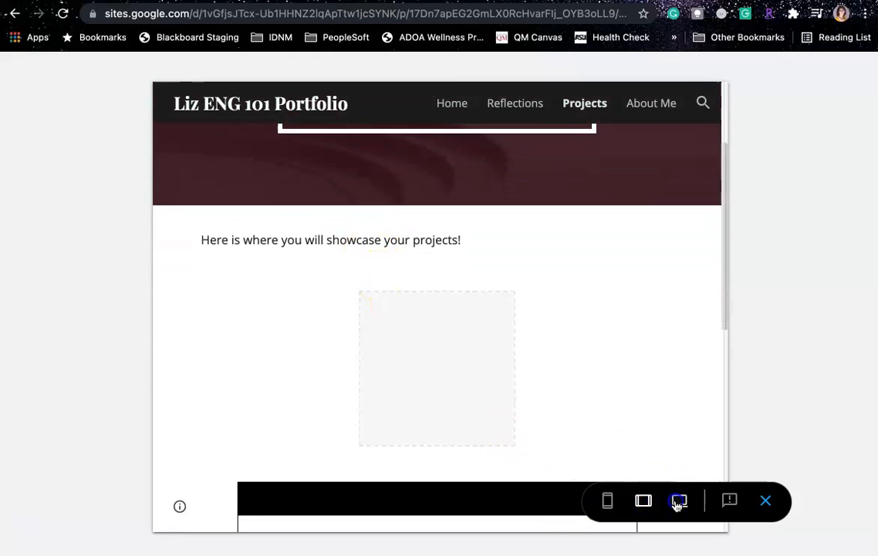
# Switch the preview back to the large-screen layout and return to the site editor.
pyautogui.click(681, 501)
pyautogui.click(768, 502)
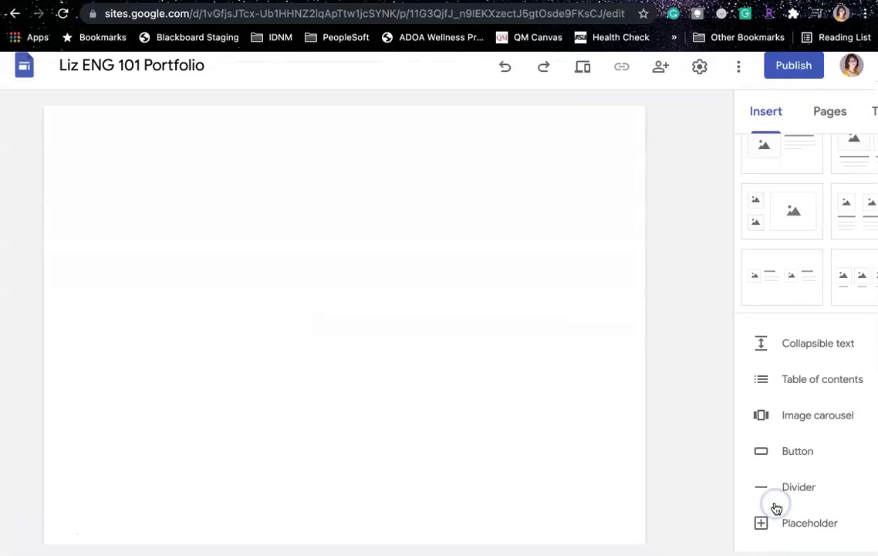
pyautogui.click(663, 341)
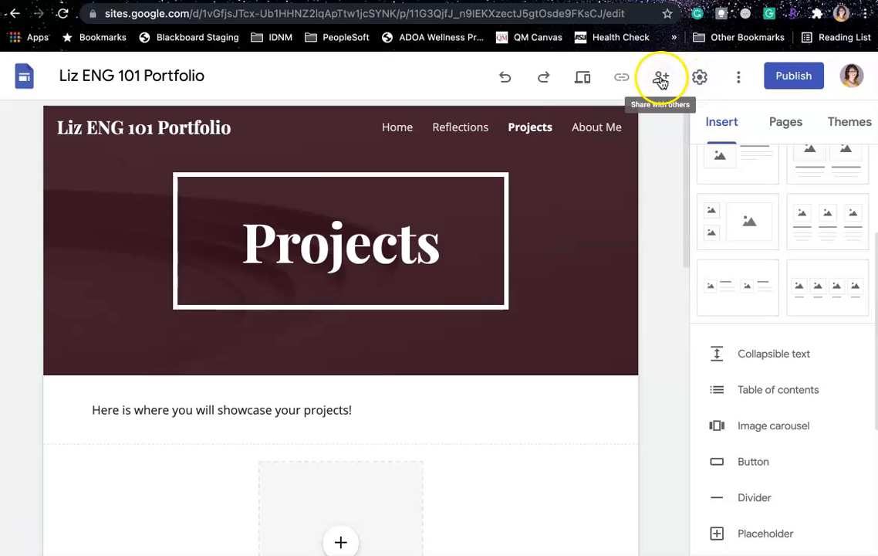
# Enter three colleagues as recipients in the portfolio site's sharing invitation.
pyautogui.click(662, 82)
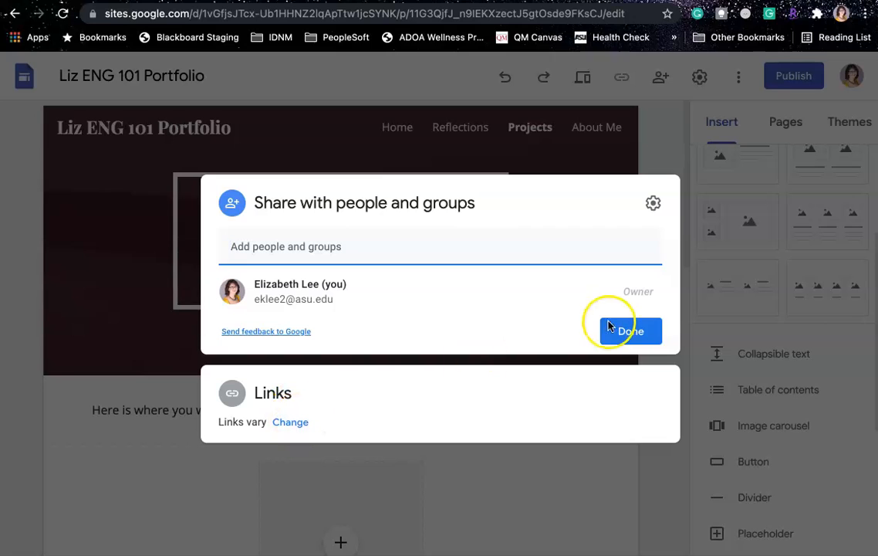
pyautogui.click(386, 244)
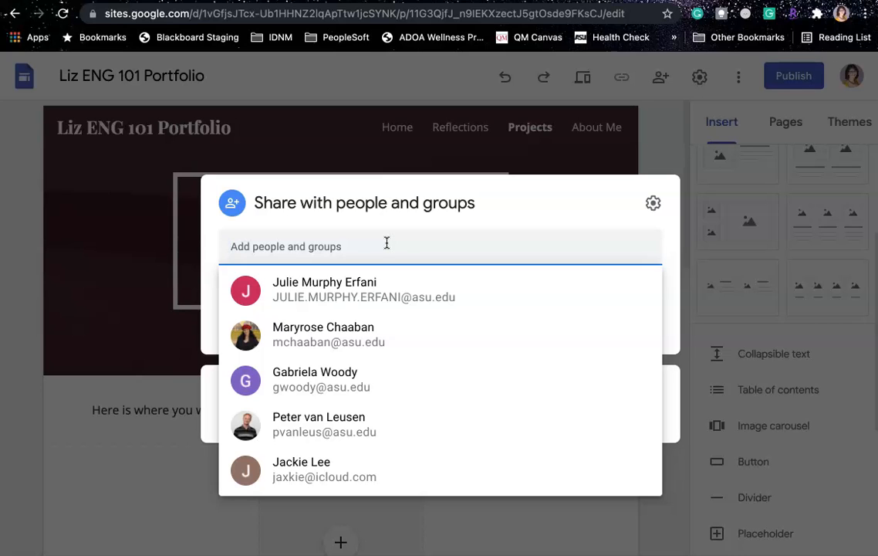
pyautogui.write('Car')
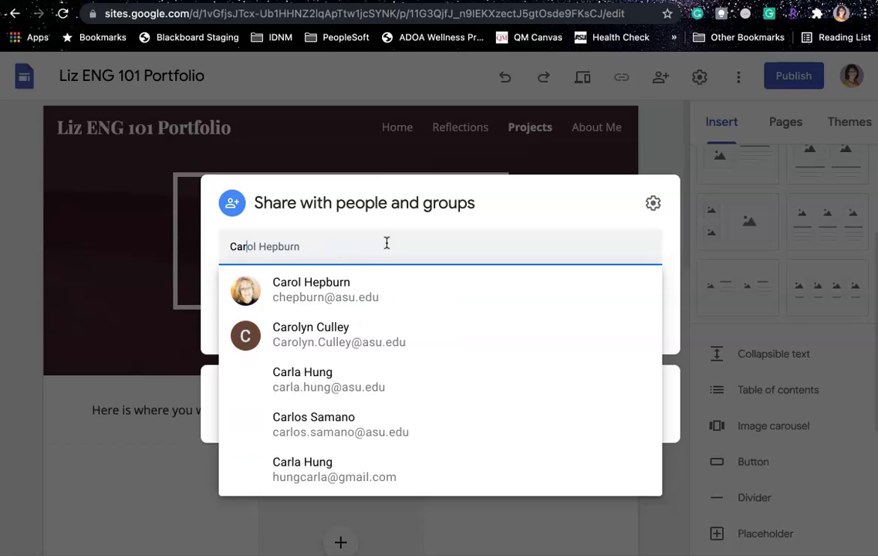
pyautogui.click(363, 290)
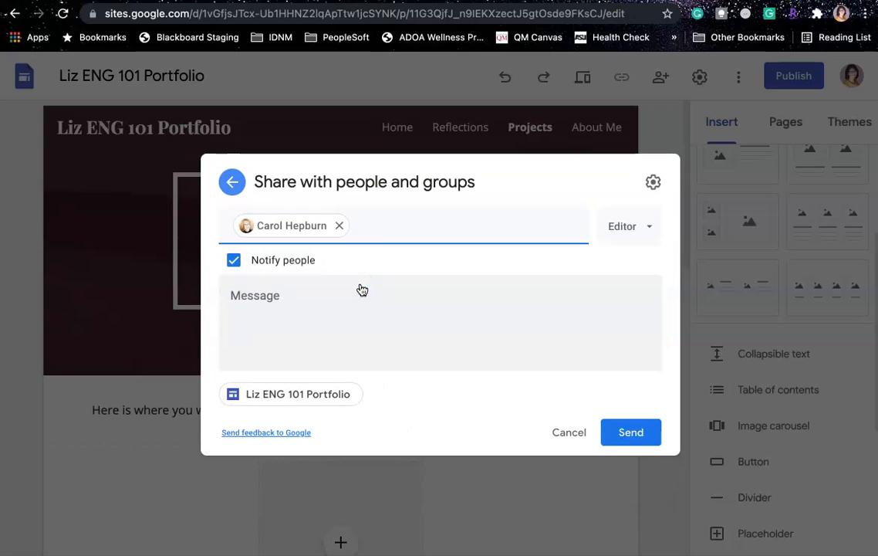
pyautogui.write('Za')
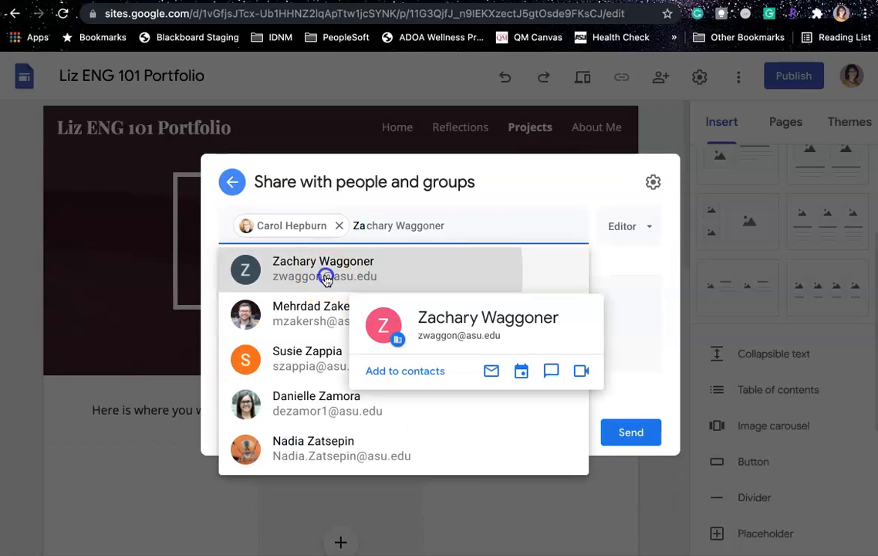
pyautogui.click(325, 276)
pyautogui.write('Ta')
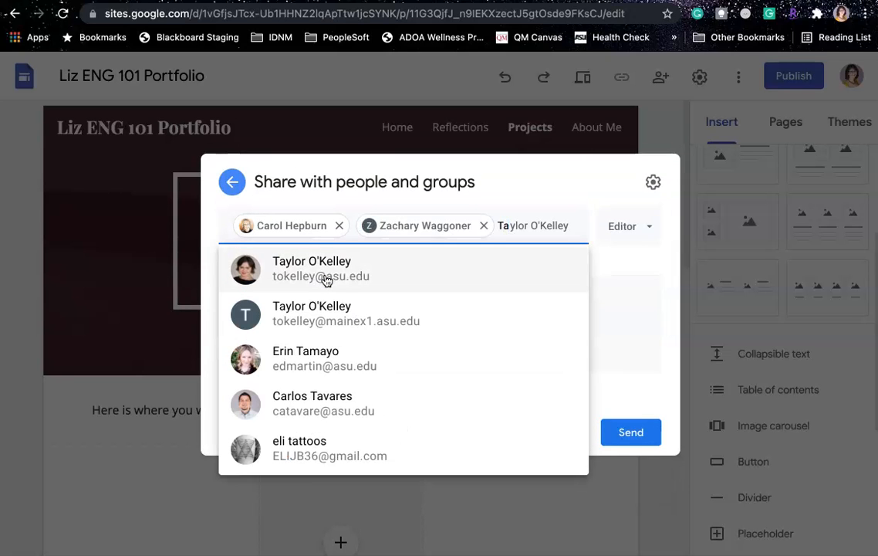
pyautogui.moveTo(326, 280)
pyautogui.write('m')
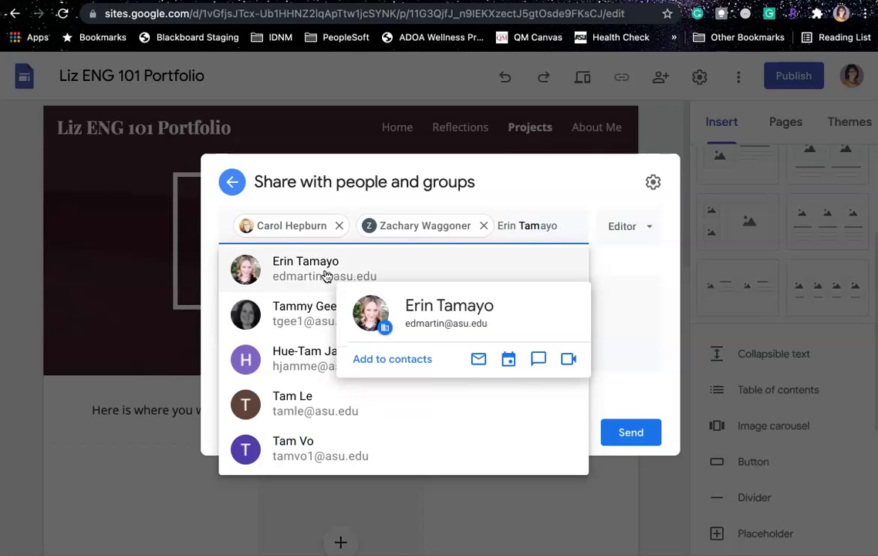
pyautogui.click(254, 312)
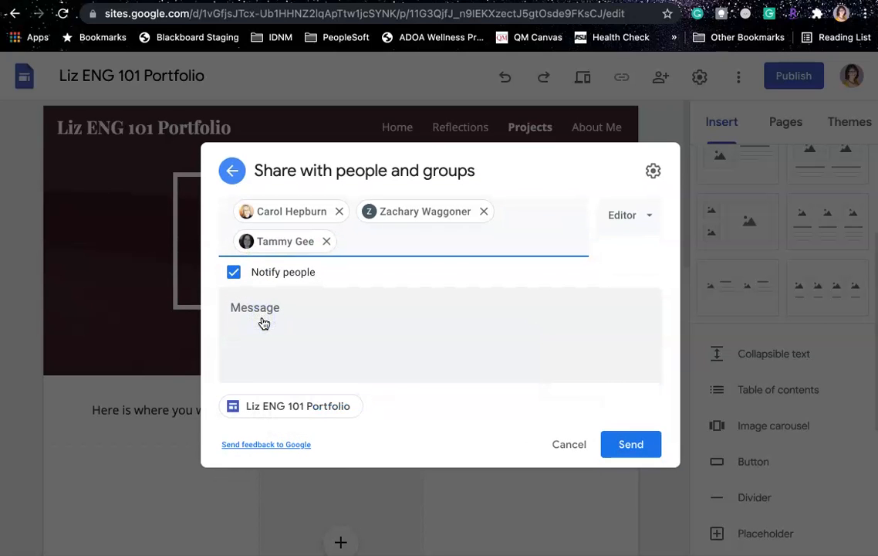
# Review the role choices for the invited people and the permission setting for editors.
pyautogui.click(629, 215)
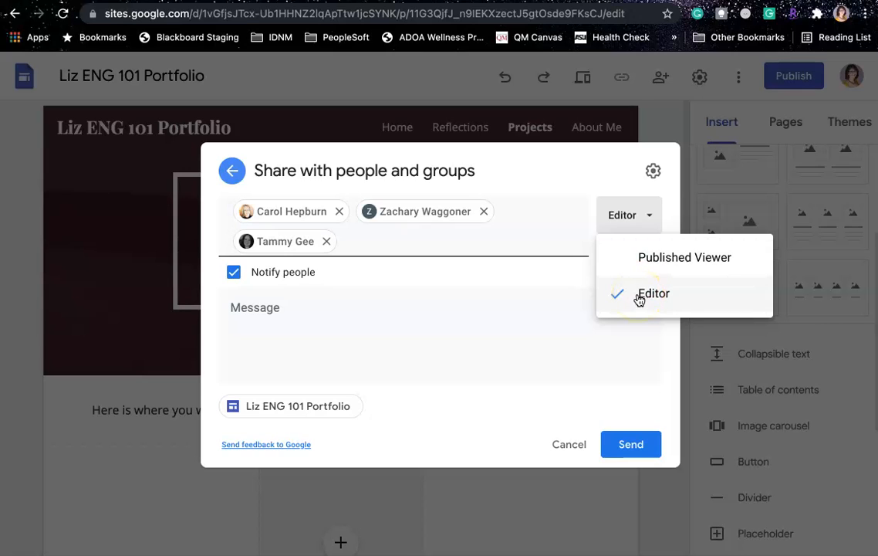
pyautogui.click(653, 171)
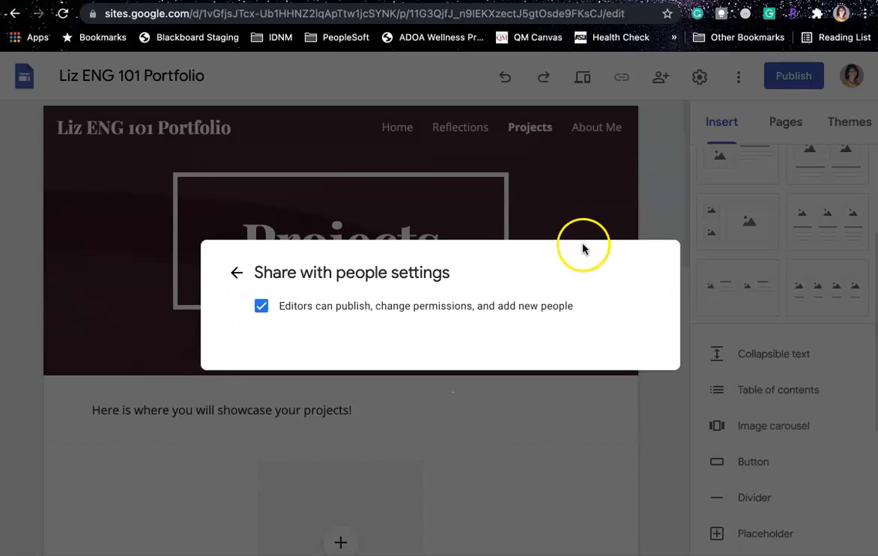
pyautogui.click(237, 273)
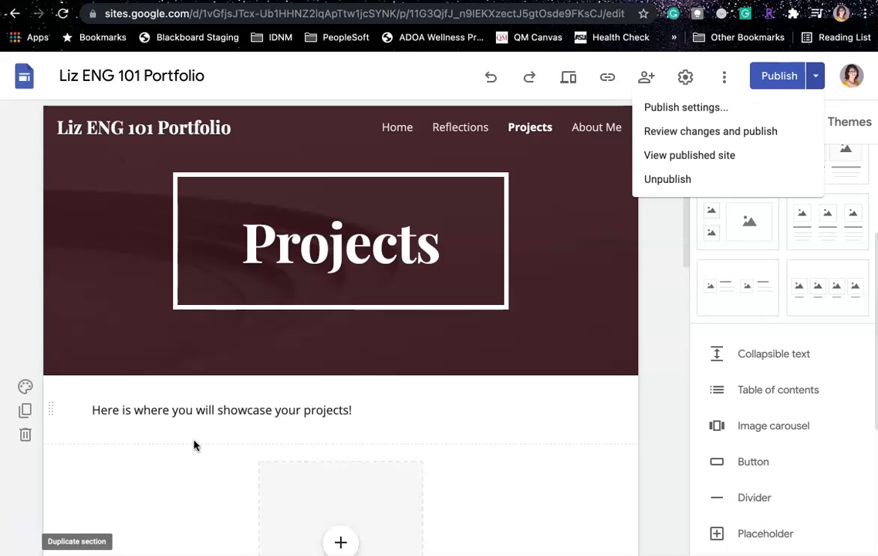
# Set the draft site's link access to "Anyone with the link" and finish sharing.
pyautogui.click(667, 251)
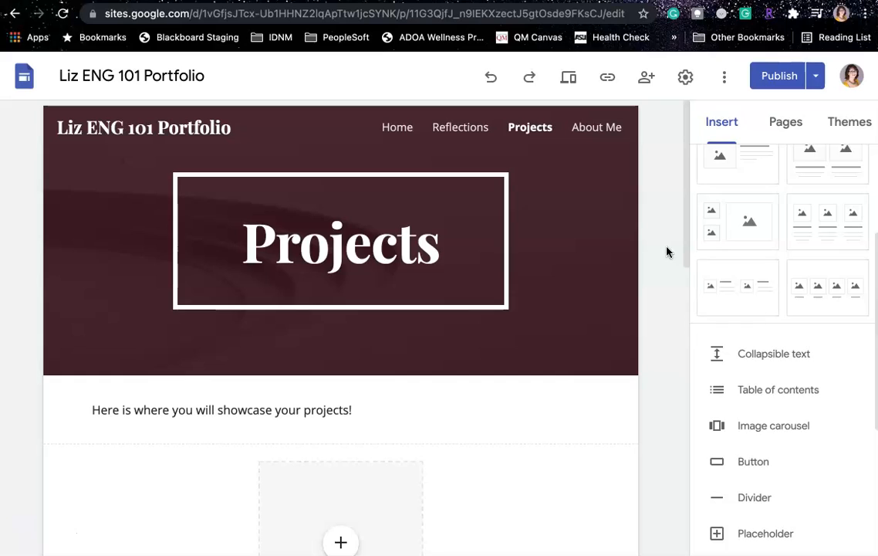
pyautogui.click(644, 86)
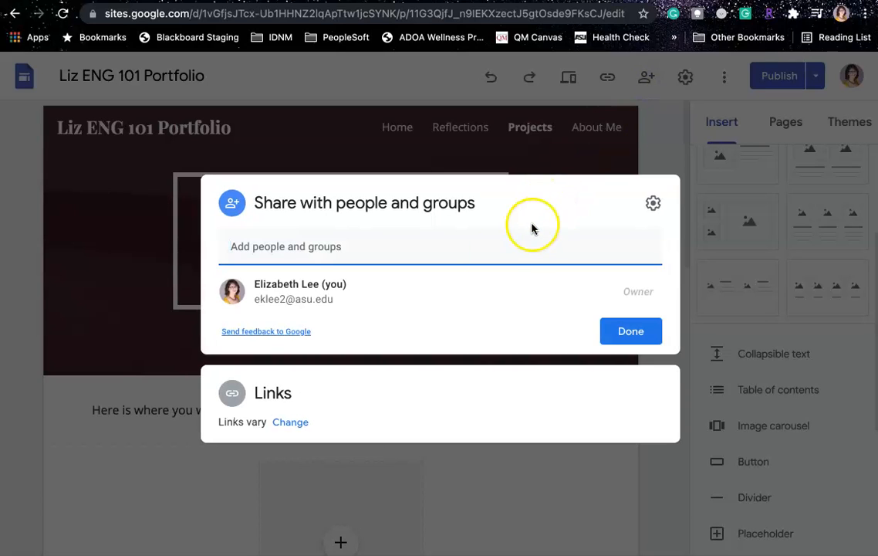
pyautogui.click(299, 423)
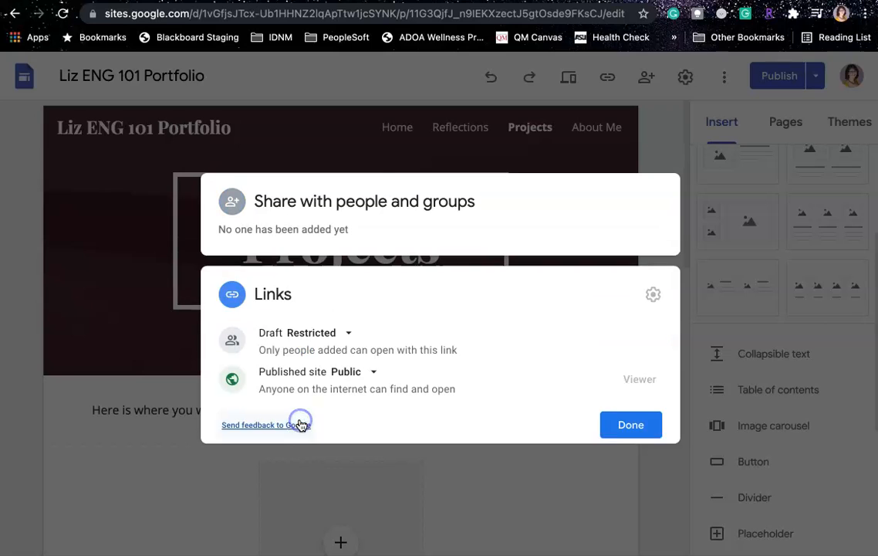
pyautogui.click(340, 332)
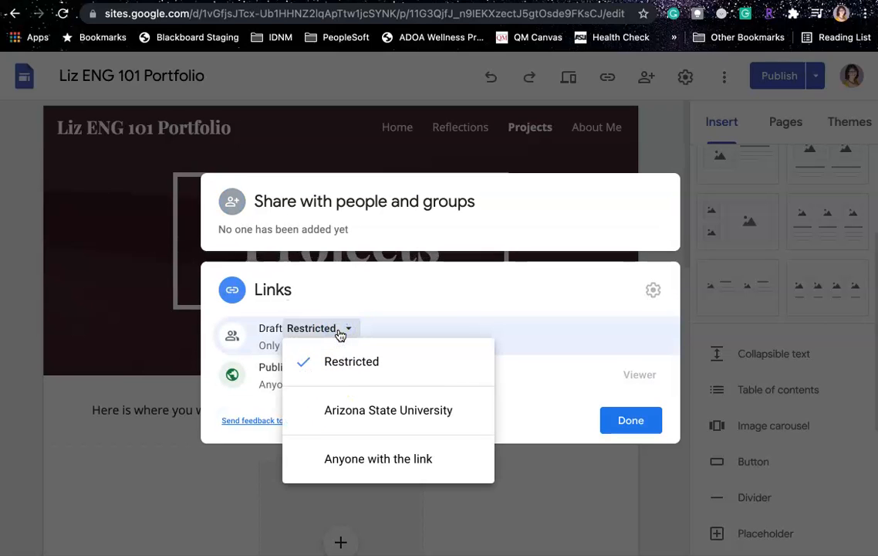
pyautogui.click(333, 458)
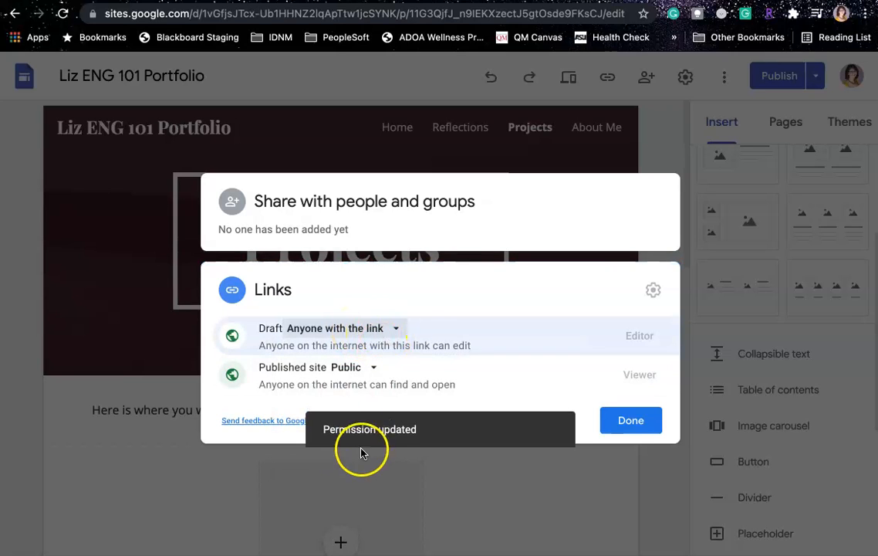
pyautogui.click(629, 421)
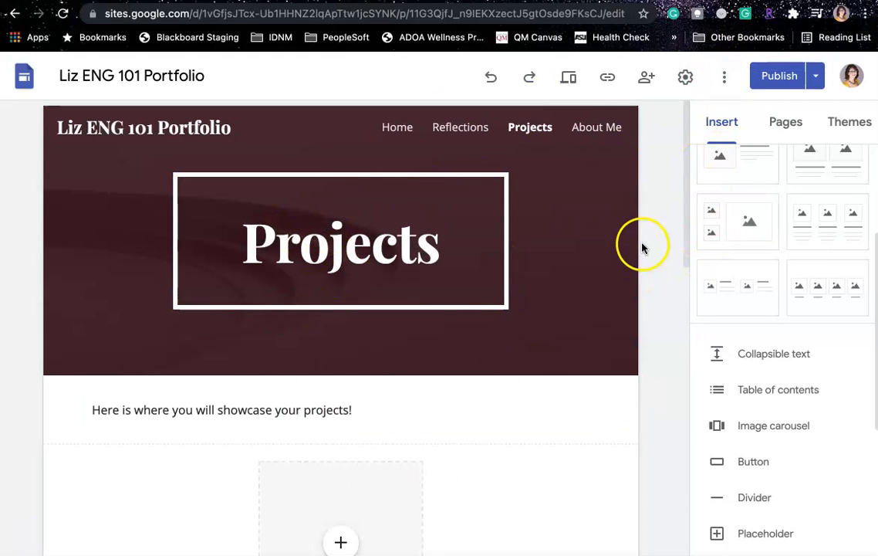
# Start duplicating the site, replace the first name and remove "Copy of" in the file name, and cancel the duplication.
pyautogui.click(724, 78)
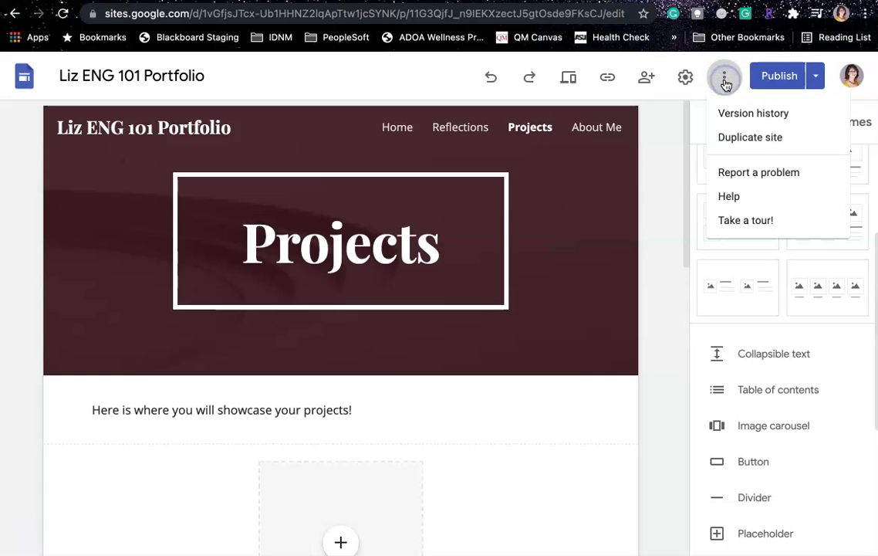
pyautogui.click(741, 141)
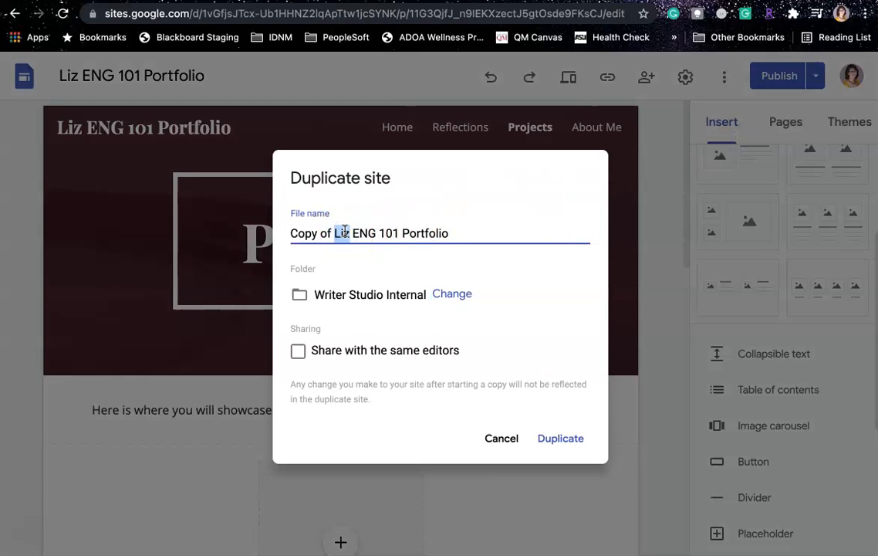
pyautogui.write('Zack')
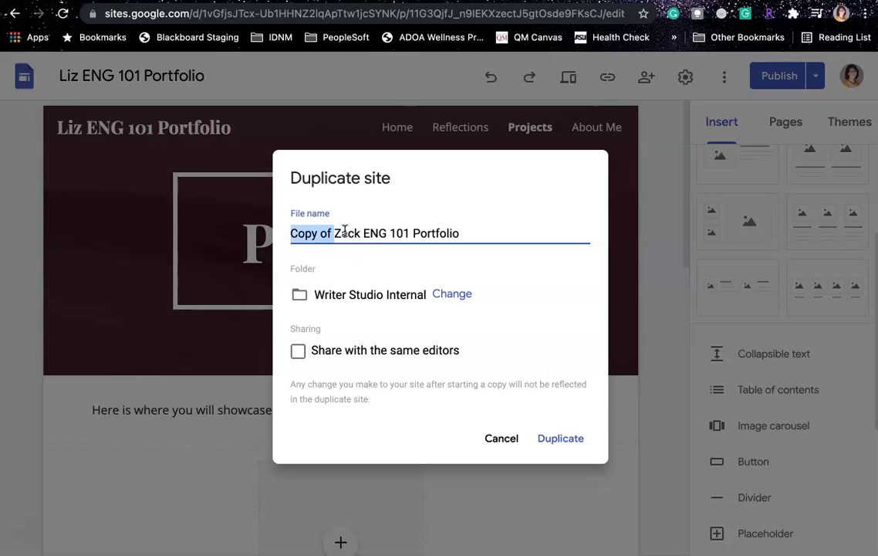
pyautogui.press('BackSpace')
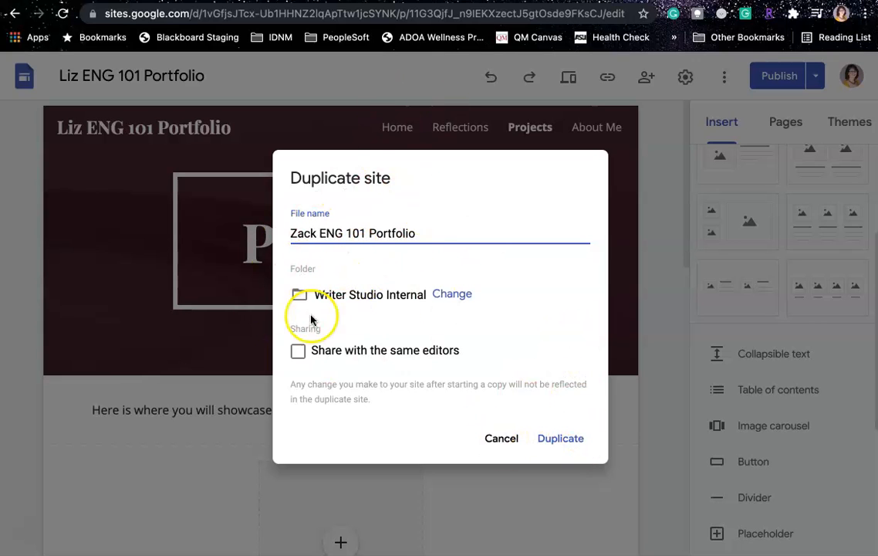
pyautogui.click(513, 440)
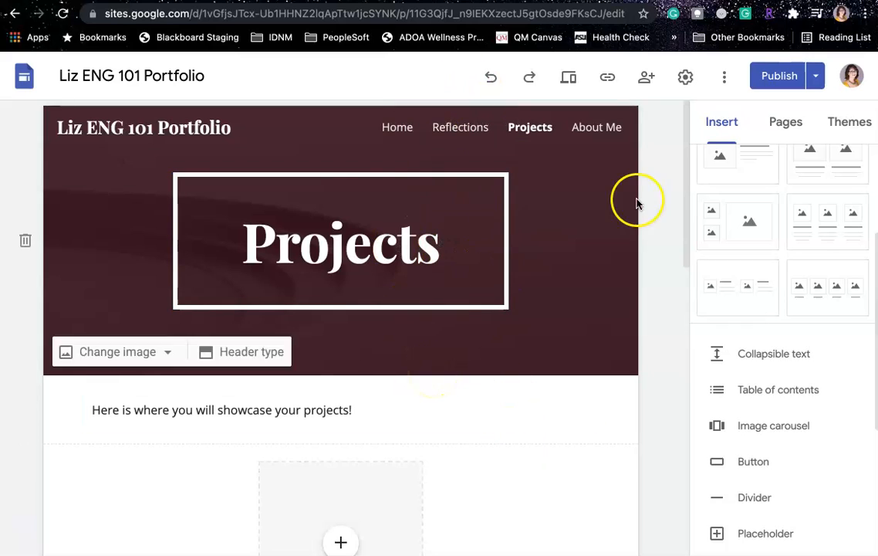
pyautogui.scroll(-3, 340, 355)
pyautogui.scroll(3, 340, 355)
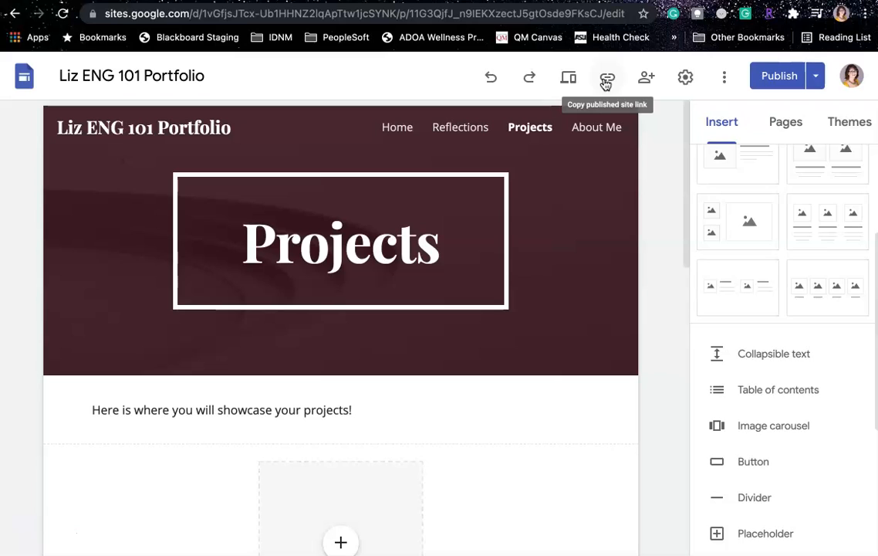
pyautogui.moveTo(527, 326)
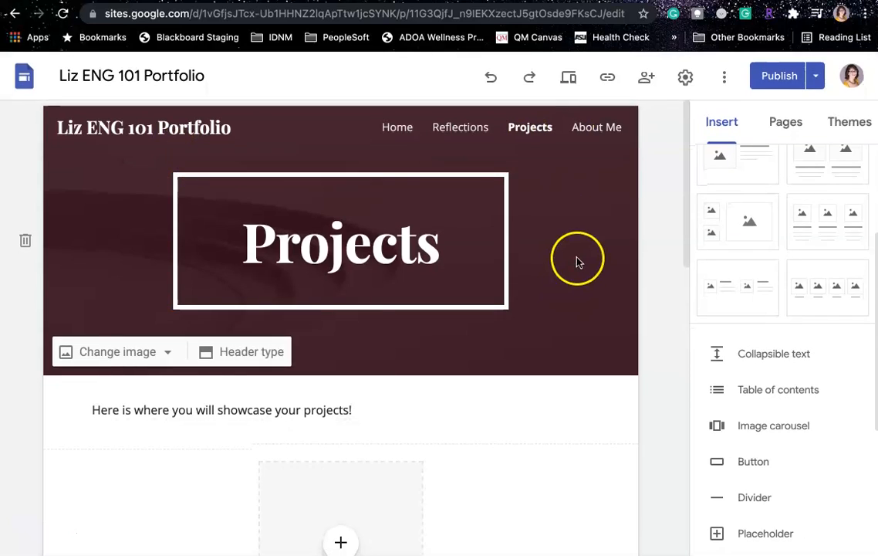
pyautogui.click(814, 80)
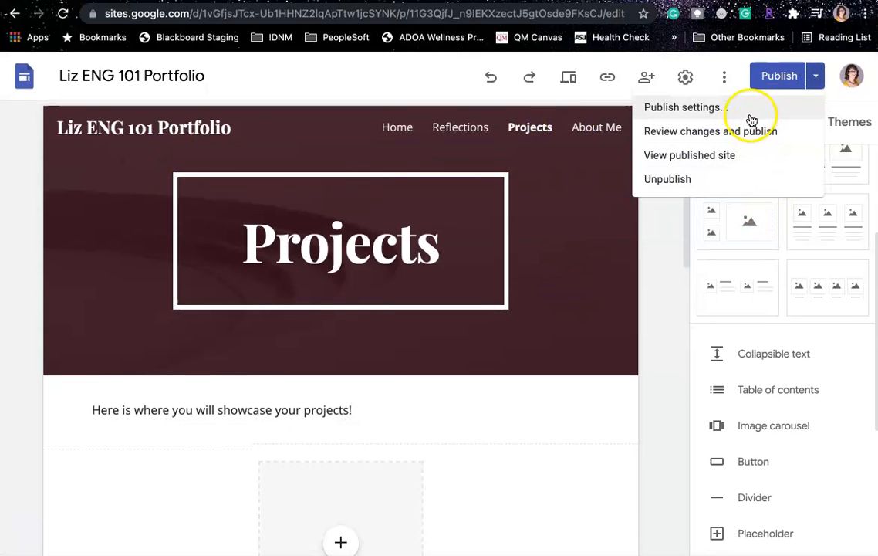
pyautogui.click(668, 241)
pyautogui.scroll(-10, 648, 352)
pyautogui.scroll(10, 647, 356)
pyautogui.click(581, 310)
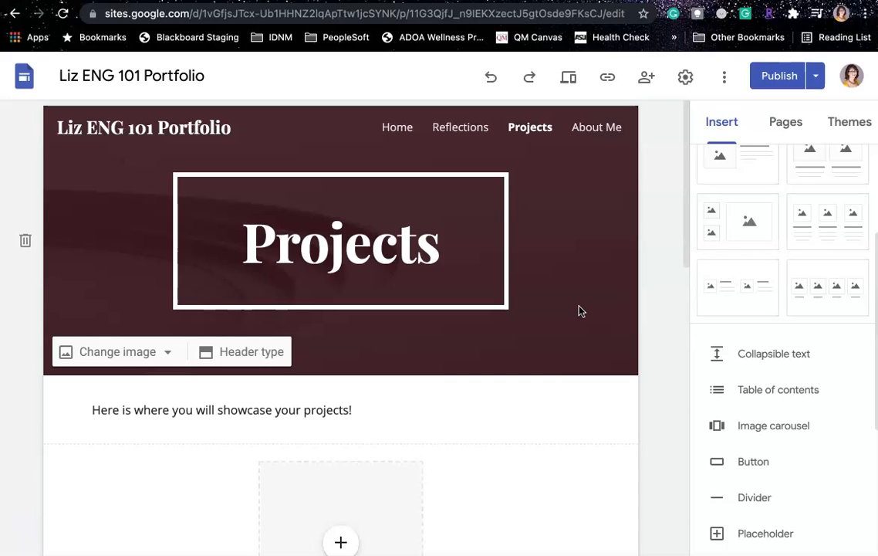
pyautogui.click(165, 490)
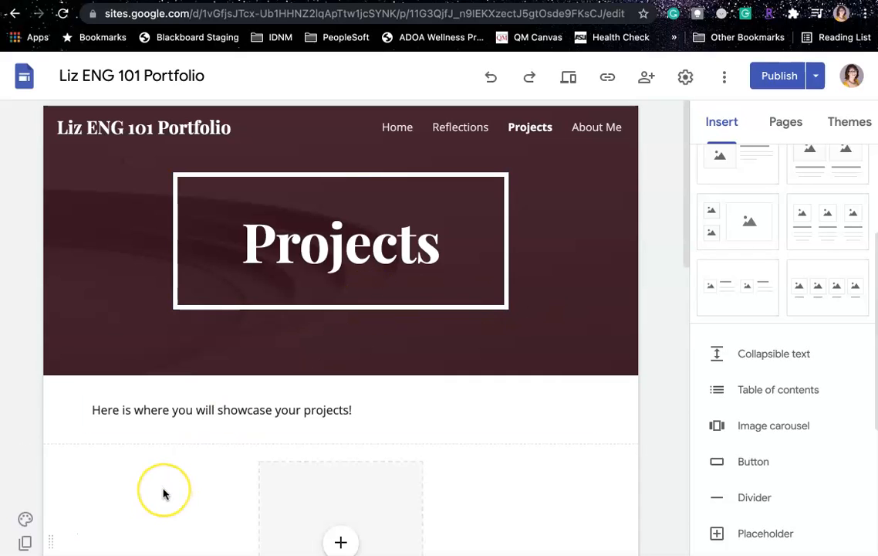
pyautogui.click(79, 502)
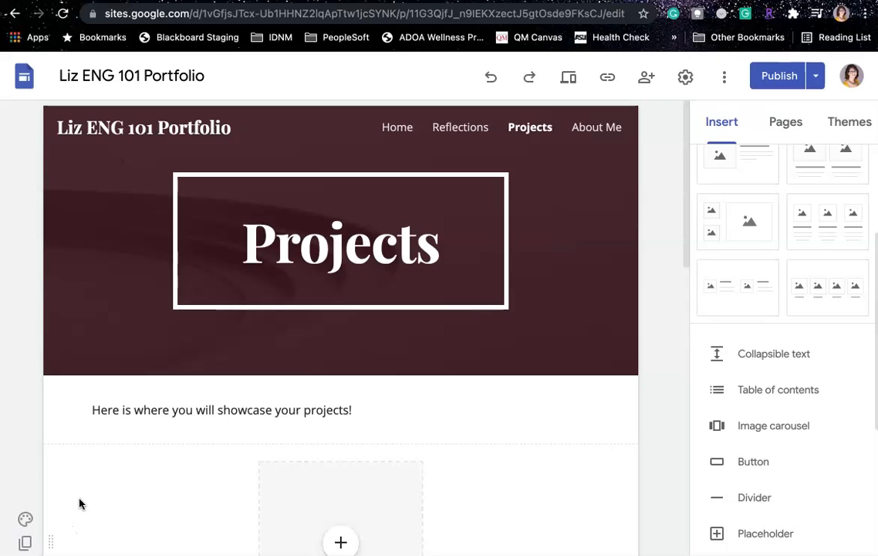
pyautogui.click(207, 328)
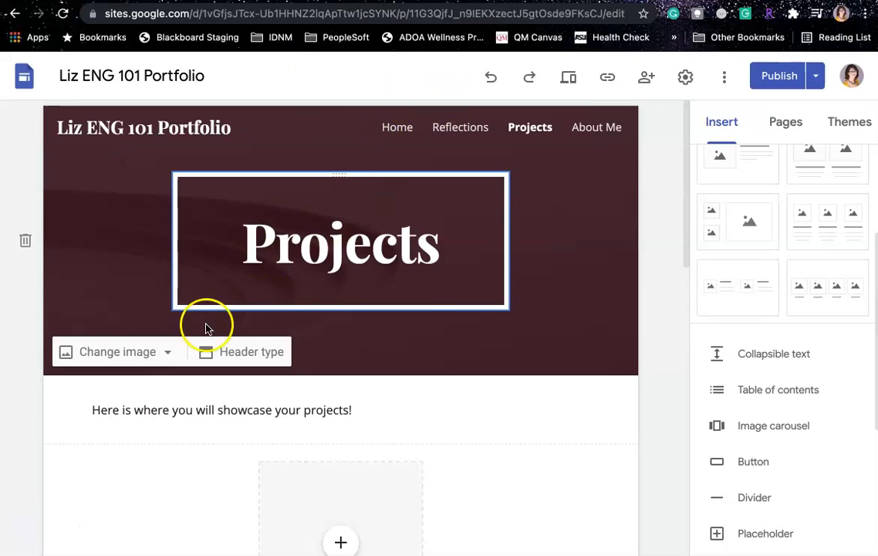